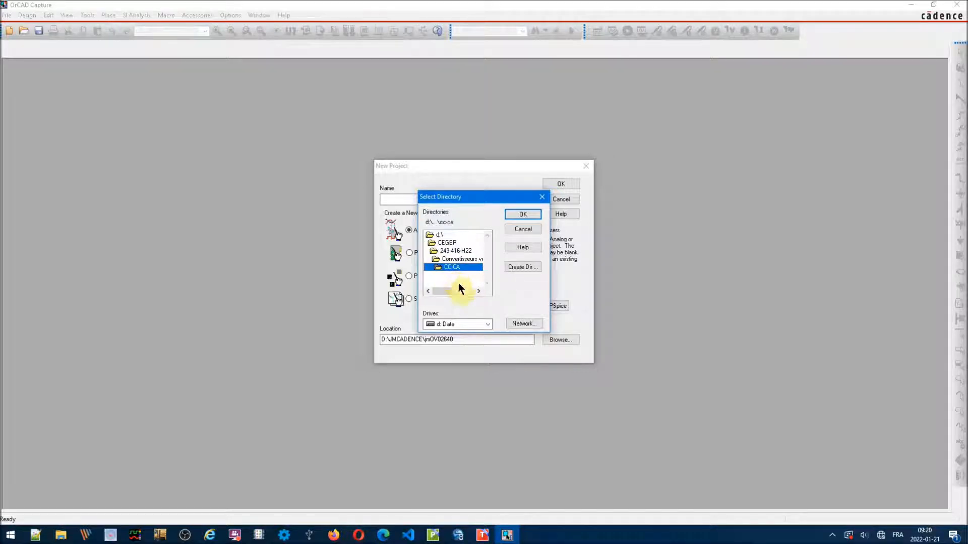
# Create a directory named RMSA inside the CC-CA folder of the project location.
pyautogui.click(522, 215)
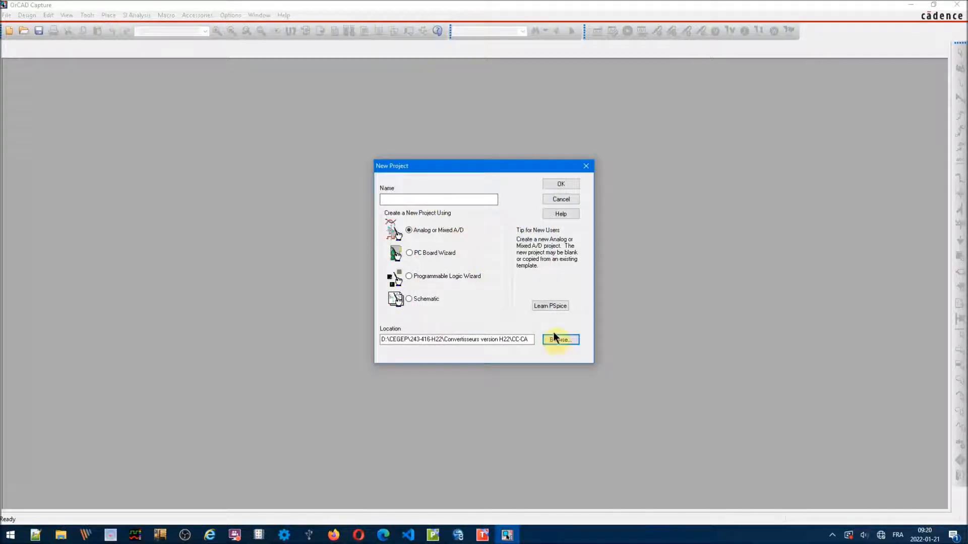
pyautogui.click(558, 340)
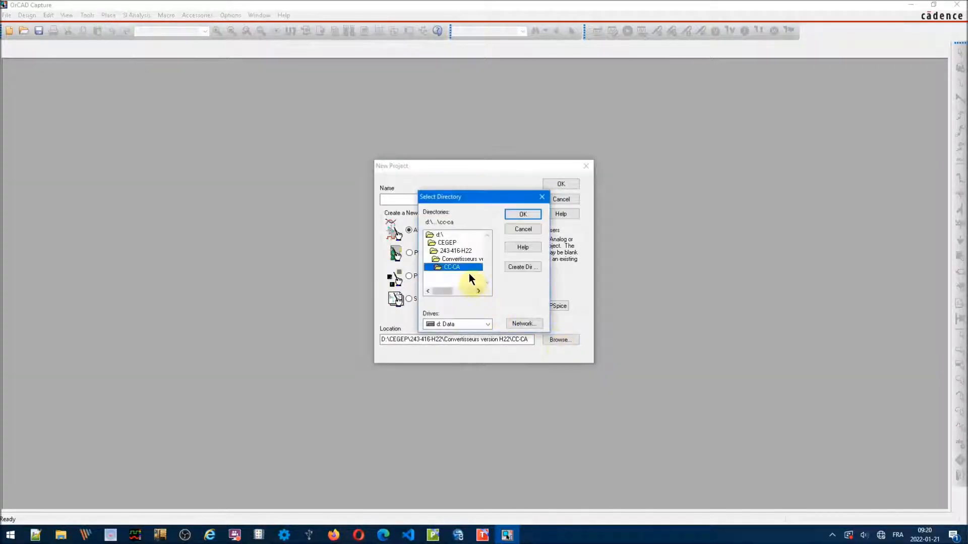
pyautogui.click(529, 268)
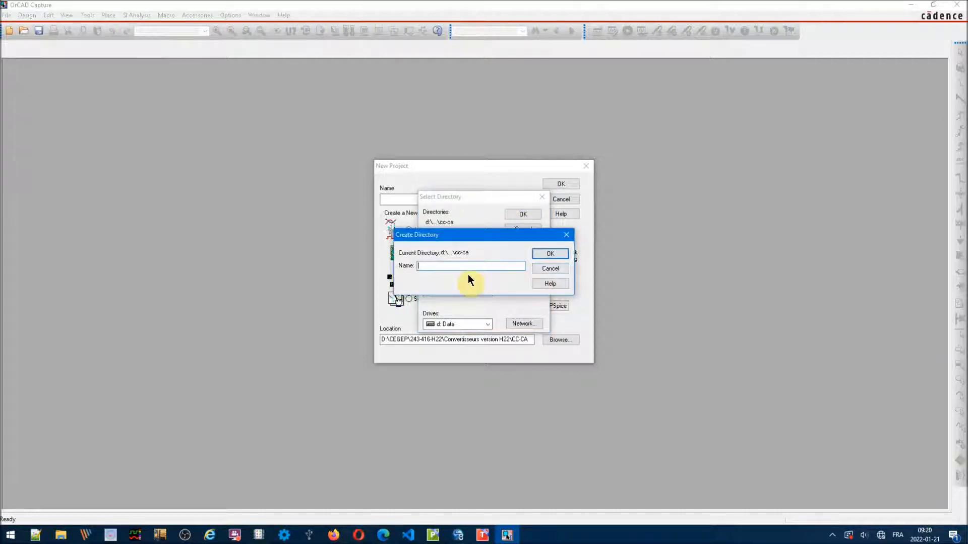
pyautogui.write('RMSA')
pyautogui.click(549, 254)
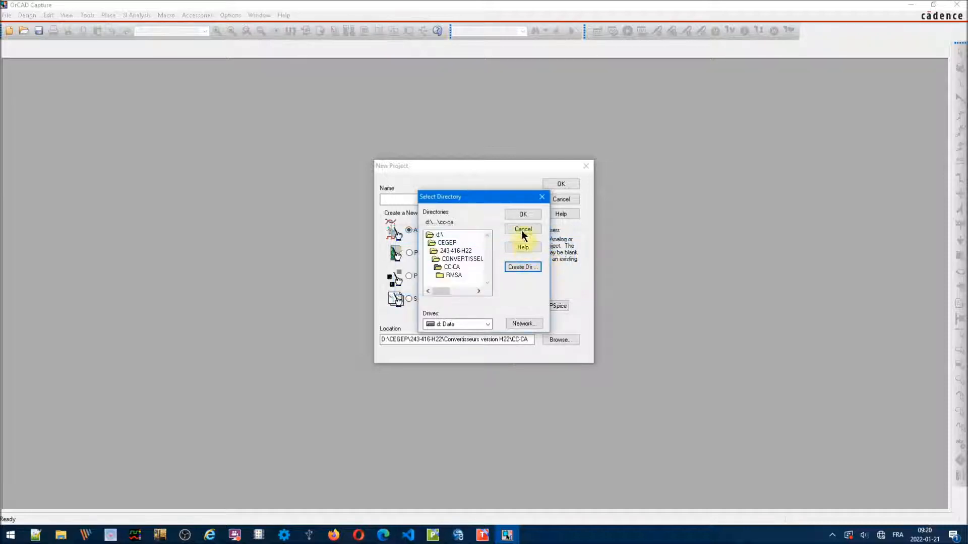
pyautogui.click(522, 215)
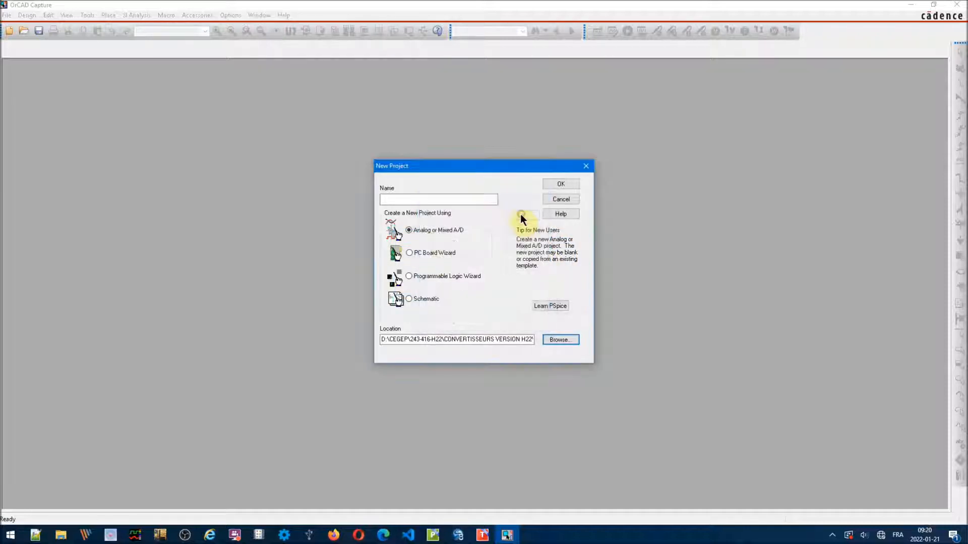
# Check the end of the new project's location path to see which folder is set.
pyautogui.click(523, 339)
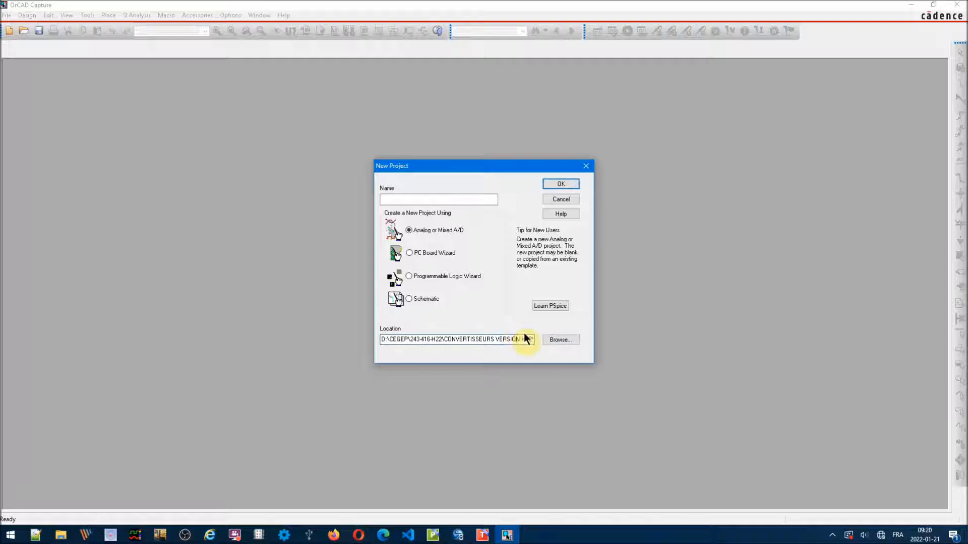
pyautogui.press('Right')
pyautogui.press('Right')
pyautogui.press('Right')
pyautogui.press('Right')
pyautogui.press('Right')
pyautogui.press('Right')
pyautogui.press('Right')
pyautogui.press('Right')
pyautogui.press('Right')
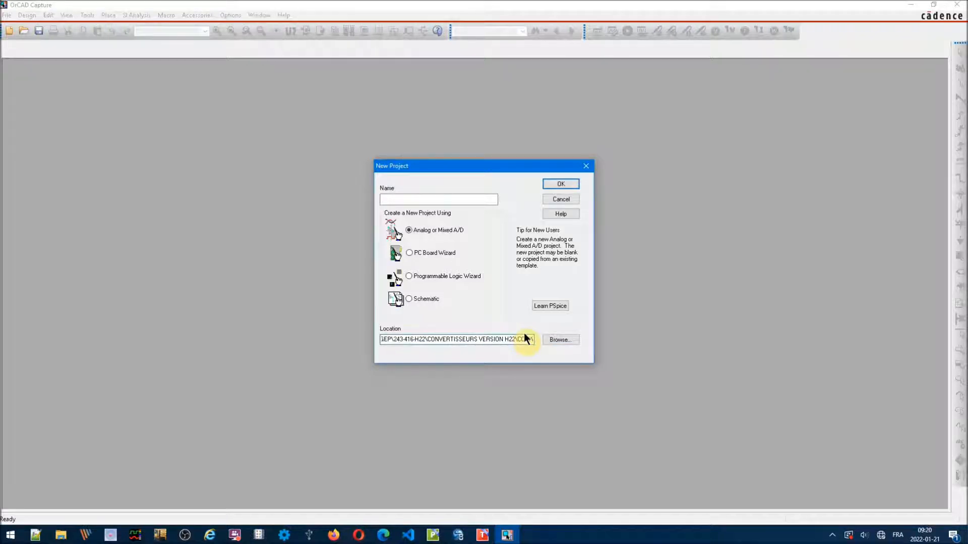
# Set the project location to the RMSA directory inside CC-CA and check the end of the path.
pyautogui.click(560, 340)
pyautogui.doubleClick(444, 278)
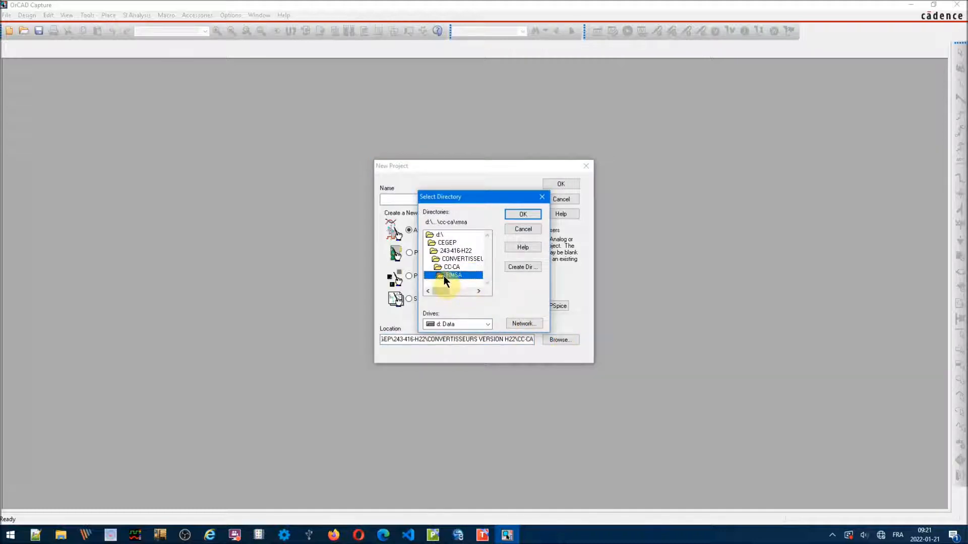
pyautogui.click(523, 214)
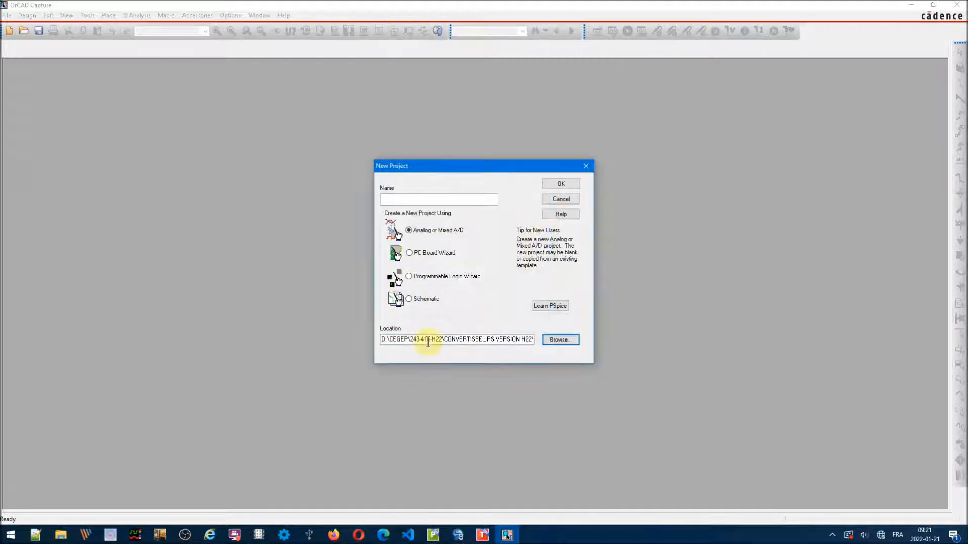
pyautogui.click(476, 338)
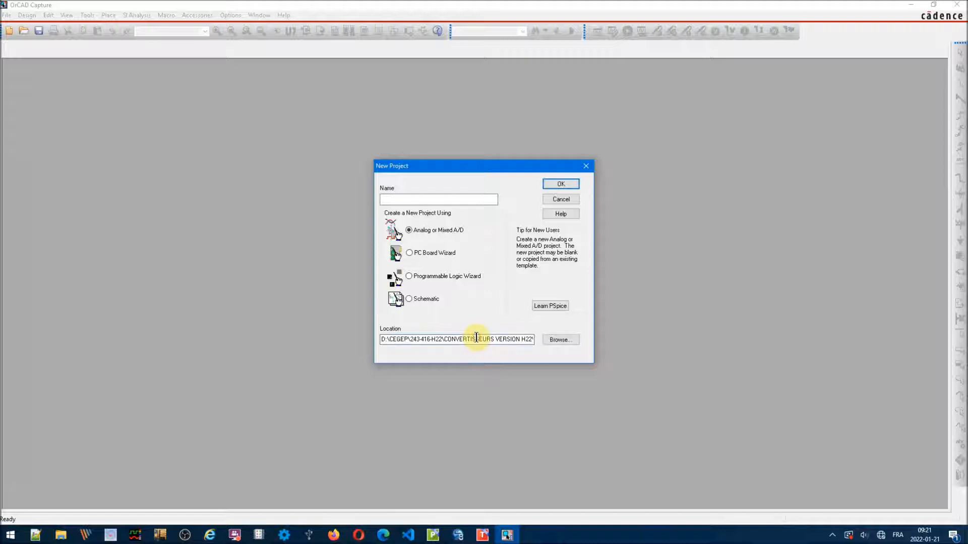
pyautogui.press('End')
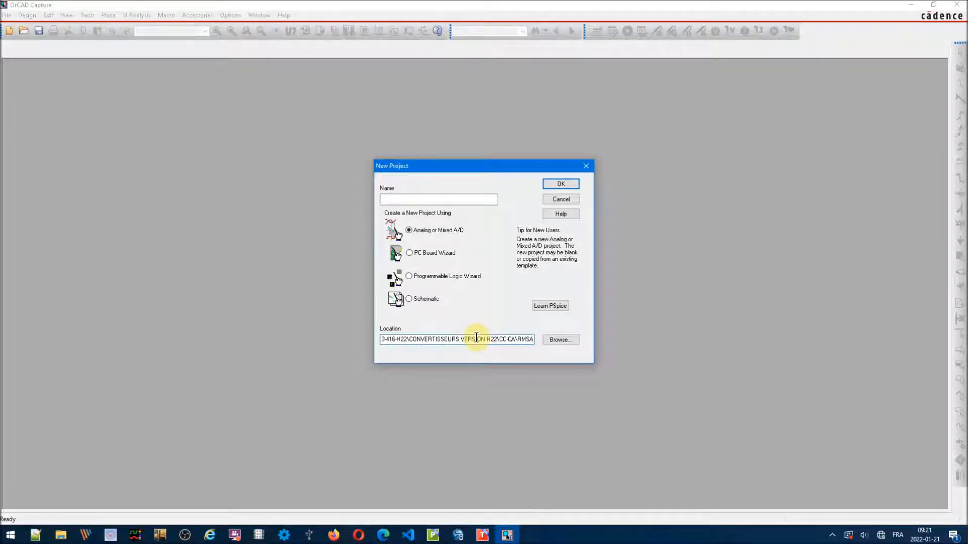
# Name the Analog or Mixed A/D project RMSA and create it based upon the existing project AnalogGNDSymbol.opj.
pyautogui.click(418, 195)
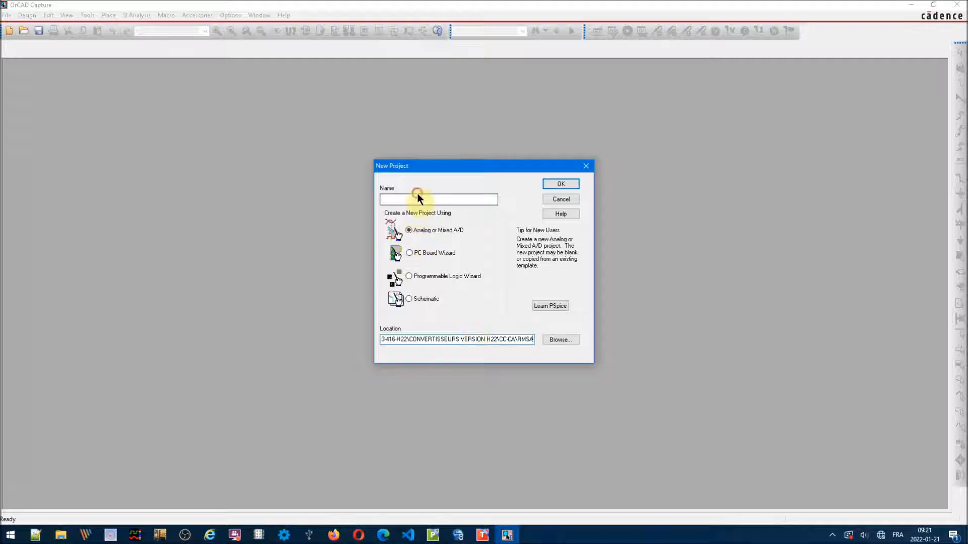
pyautogui.write('RMSA')
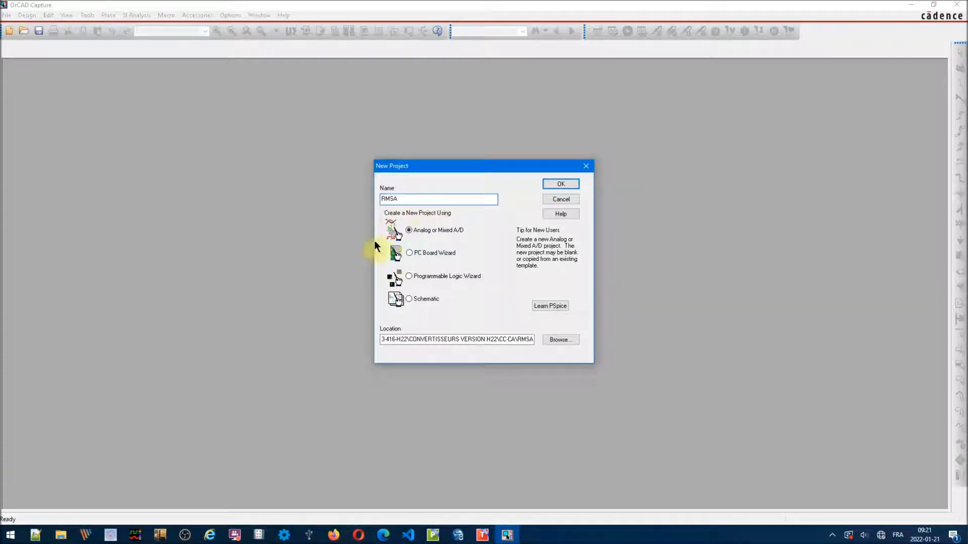
pyautogui.click(563, 184)
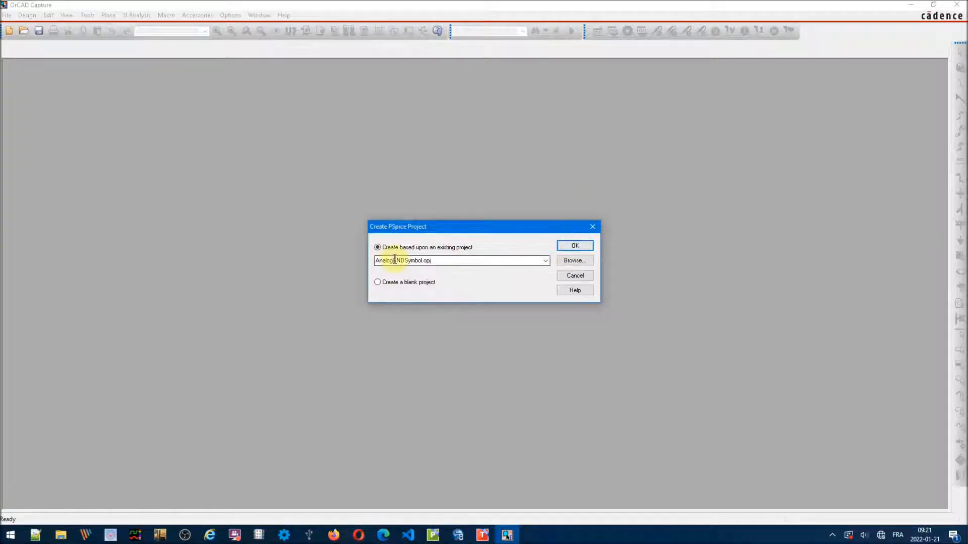
pyautogui.click(575, 246)
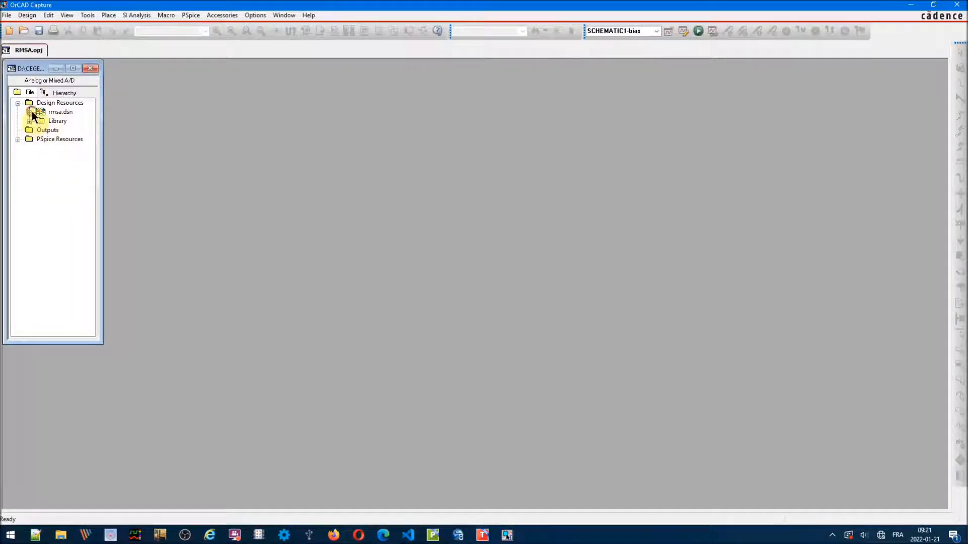
# Widen the project window and open PAGE1 of SCHEMATIC1 in the rmsa.dsn design.
pyautogui.click(31, 112)
pyautogui.moveTo(104, 139); pyautogui.dragTo(140, 140)
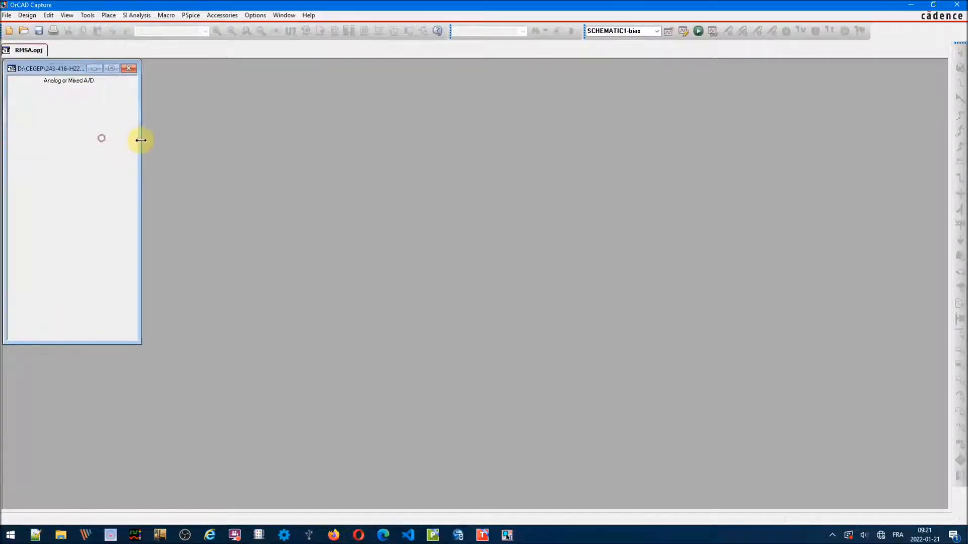
pyautogui.click(41, 121)
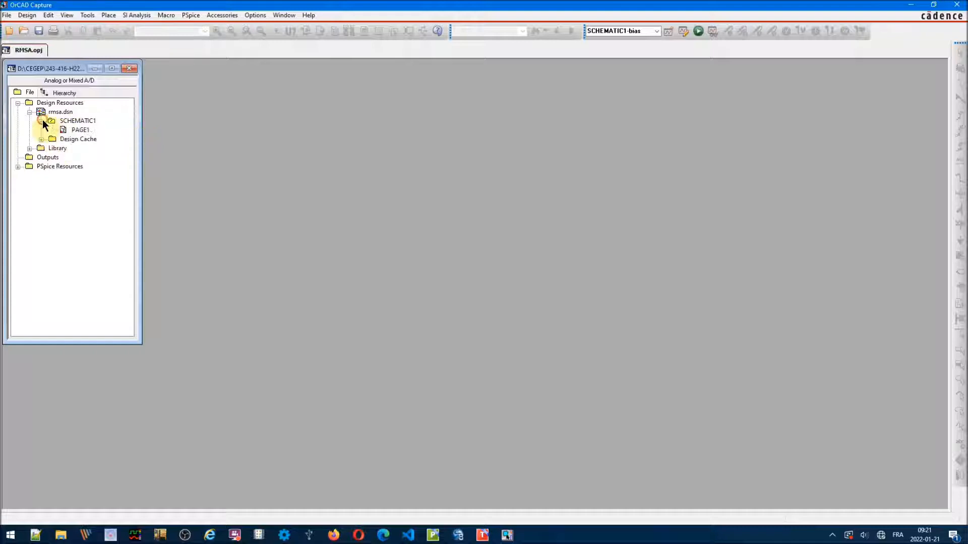
pyautogui.doubleClick(81, 130)
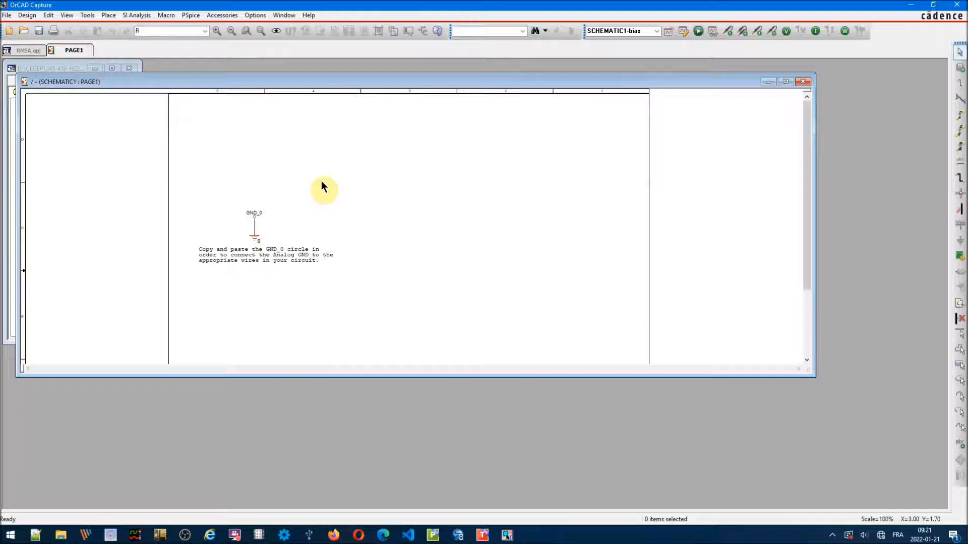
# Delete the template's GND_0 ground symbol and its instruction text from the schematic page.
pyautogui.moveTo(208, 180); pyautogui.dragTo(396, 295)
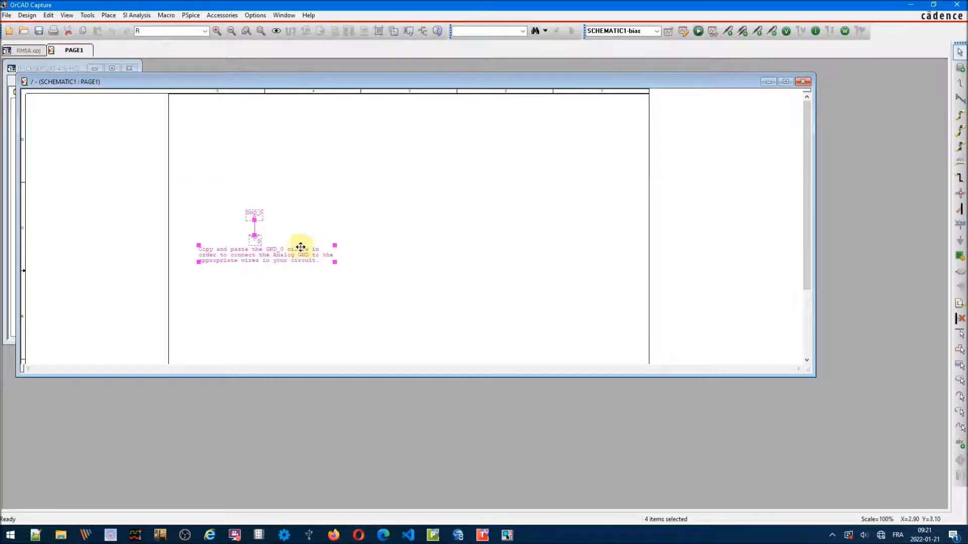
pyautogui.click(205, 207)
pyautogui.moveTo(205, 203); pyautogui.dragTo(353, 286)
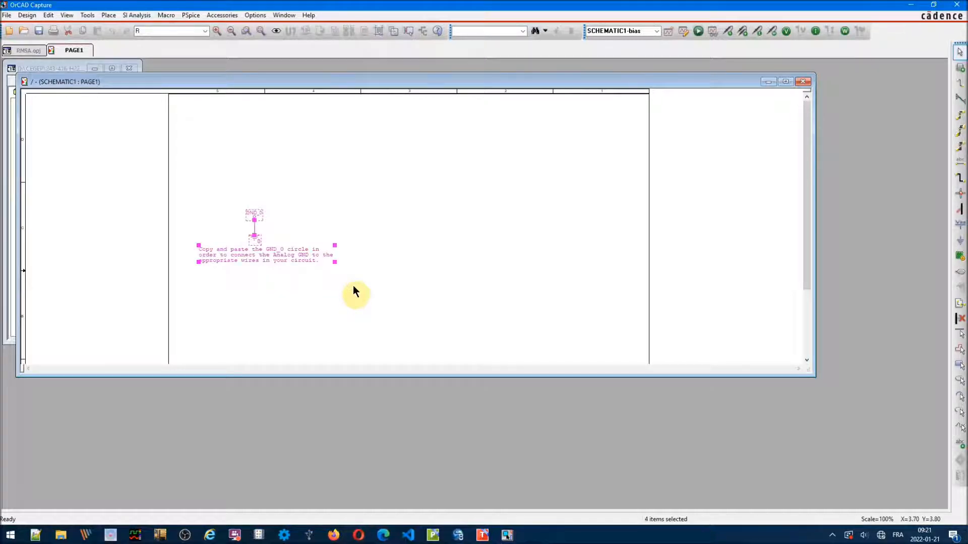
pyautogui.press('Delete')
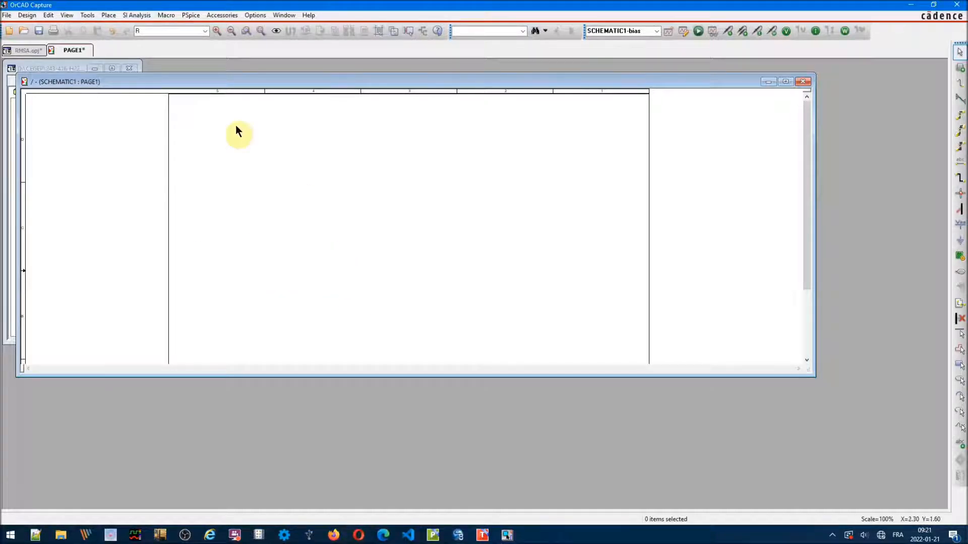
# Place one VSIN source from the SOURCE library in the left part of the schematic page.
pyautogui.click(108, 14)
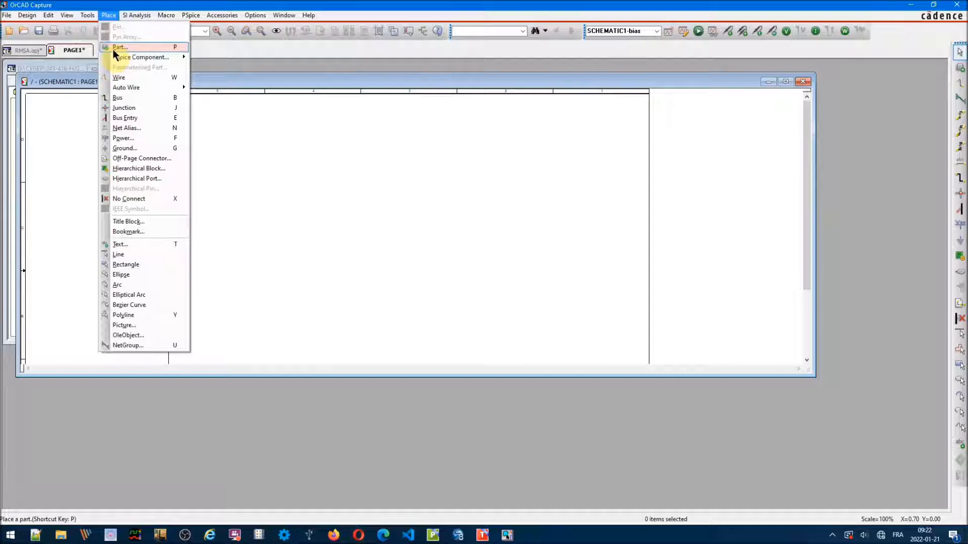
pyautogui.click(283, 169)
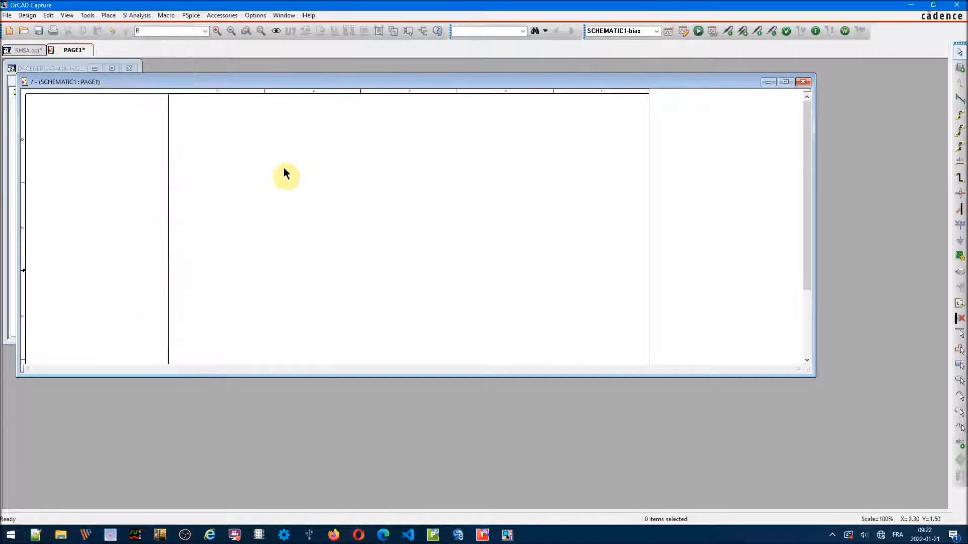
pyautogui.press('p')
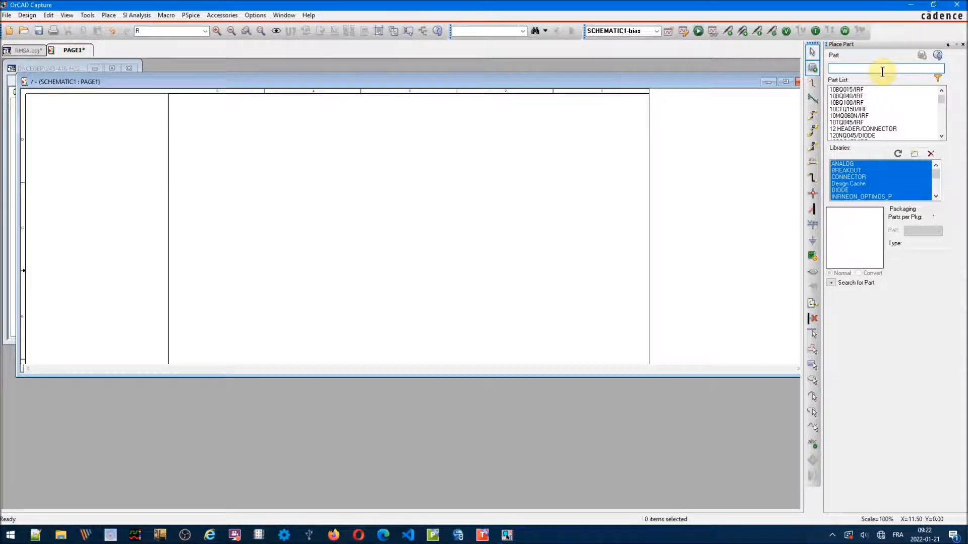
pyautogui.write('vsin')
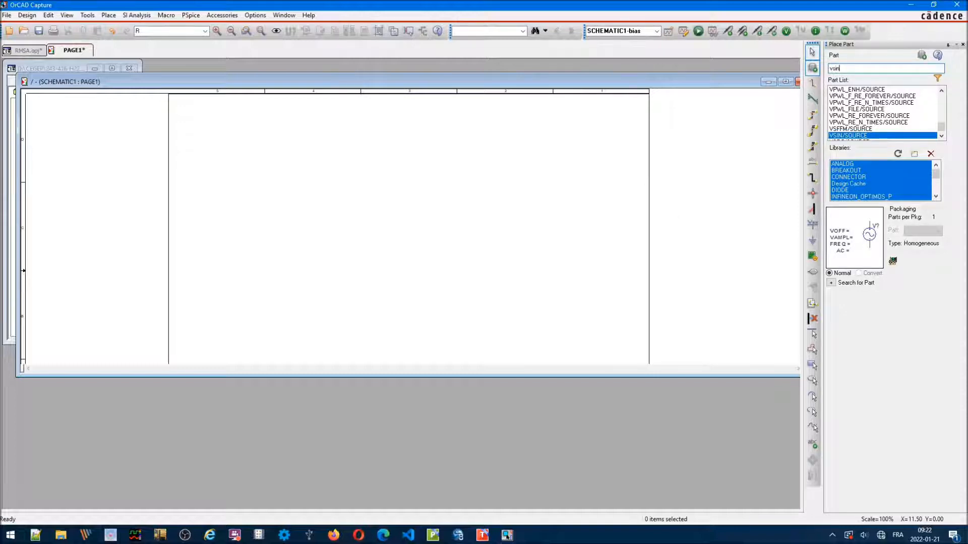
pyautogui.click(868, 136)
pyautogui.doubleClick(867, 136)
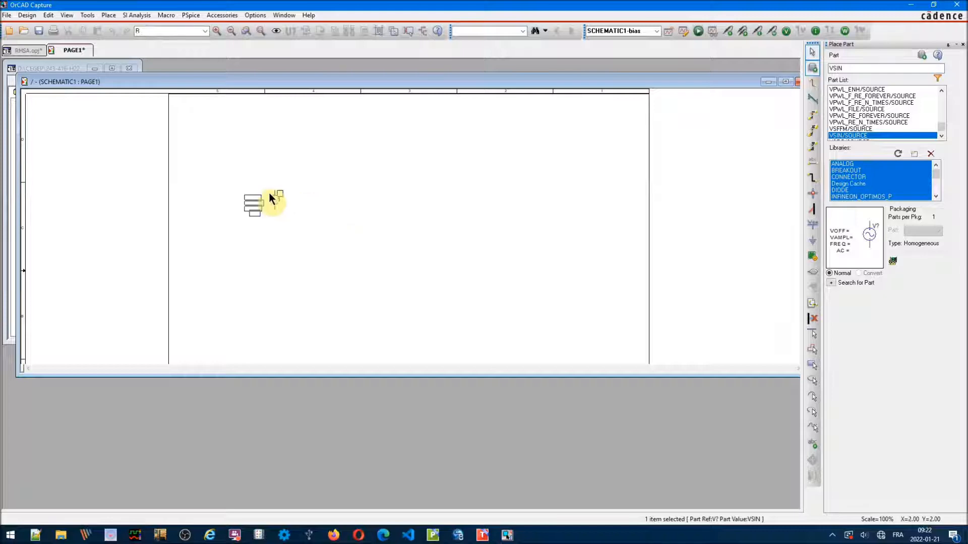
pyautogui.click(280, 199)
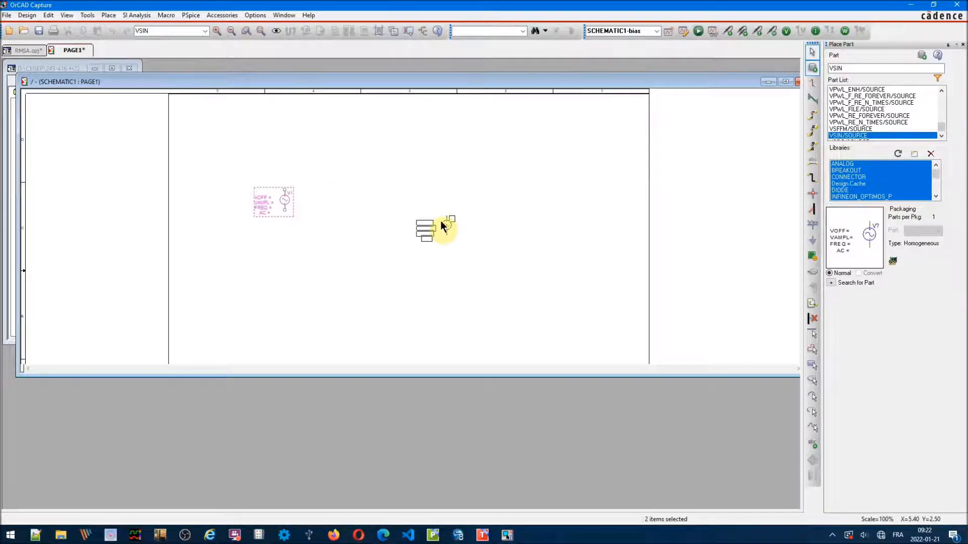
pyautogui.press('Escape')
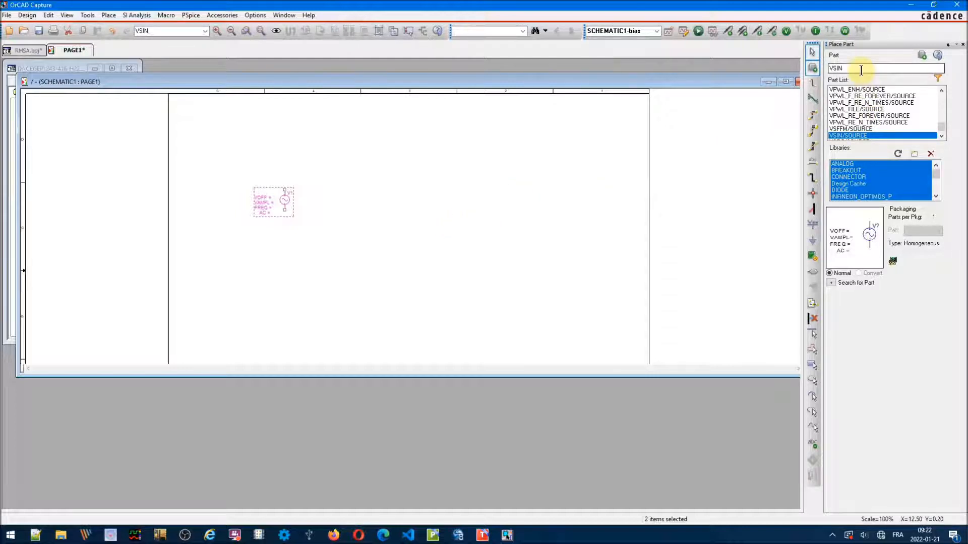
# Place one R resistor from the ANALOG library, rotated to vertical, to the right of the VSIN source.
pyautogui.moveTo(860, 70); pyautogui.dragTo(790, 70)
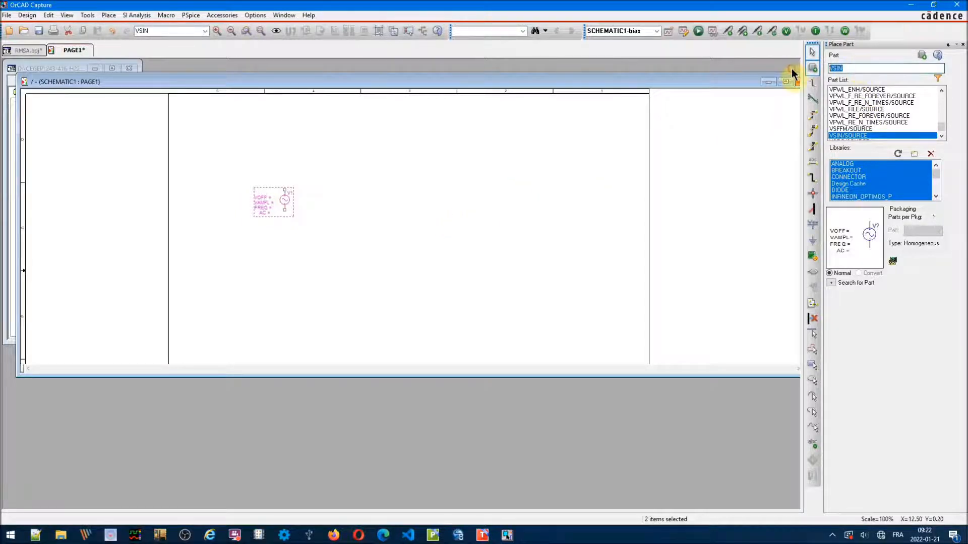
pyautogui.write('r')
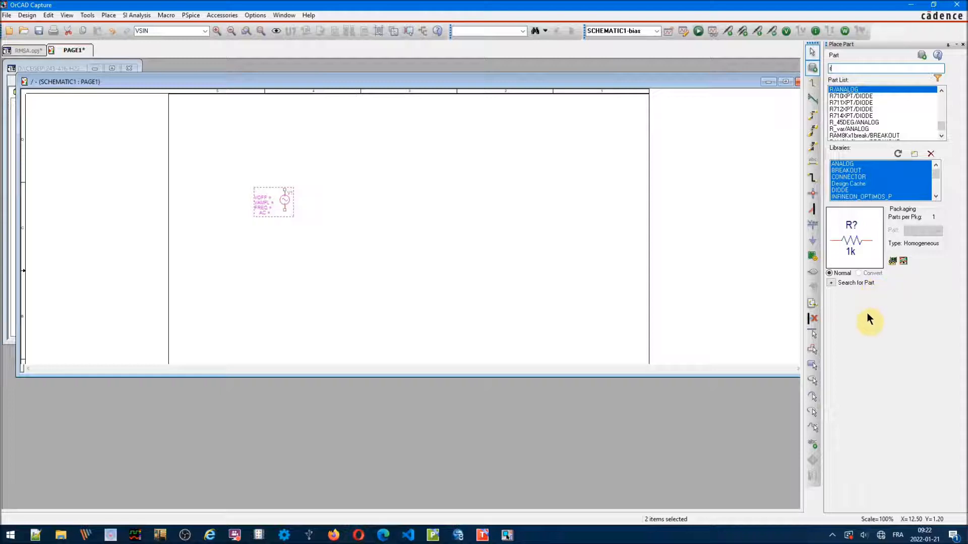
pyautogui.doubleClick(845, 89)
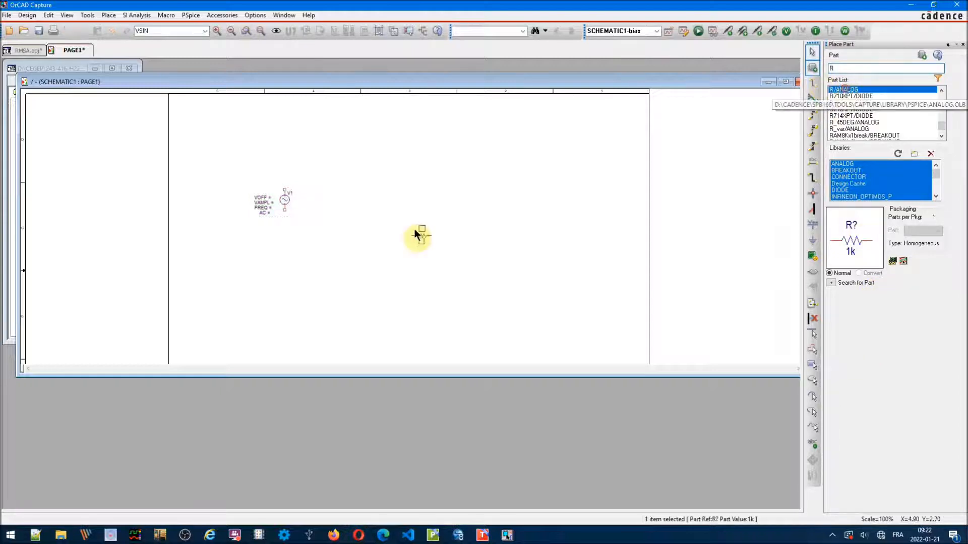
pyautogui.press('r')
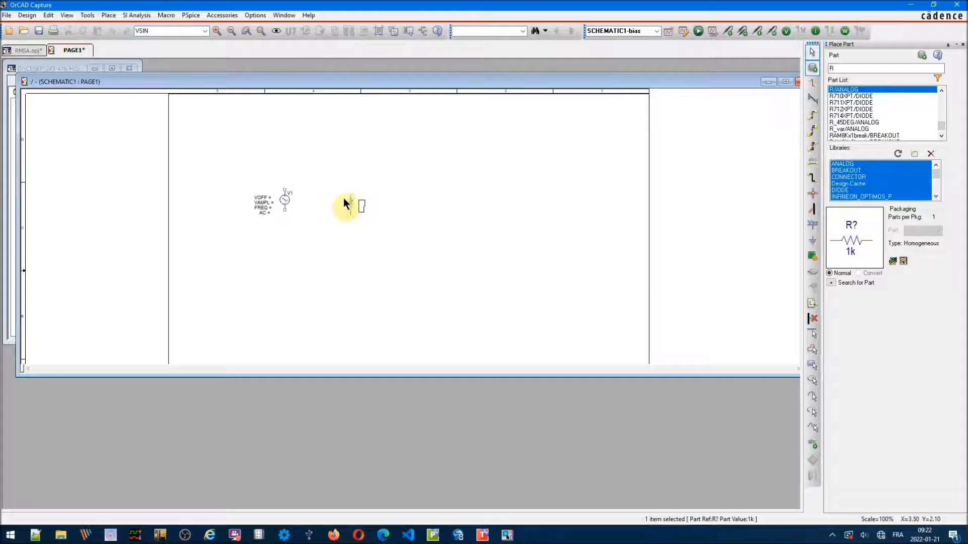
pyautogui.click(356, 201)
pyautogui.click(353, 197)
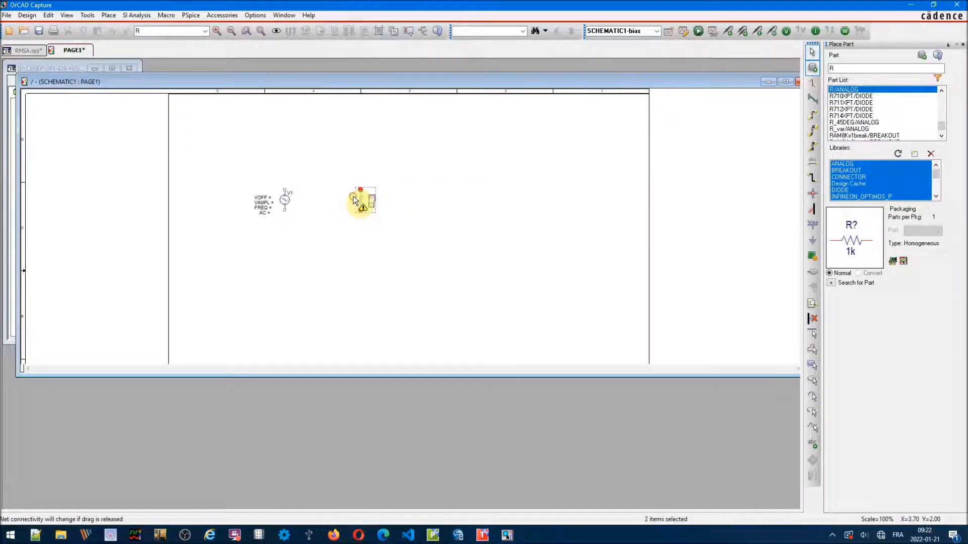
pyautogui.press('Escape')
pyautogui.click(453, 245)
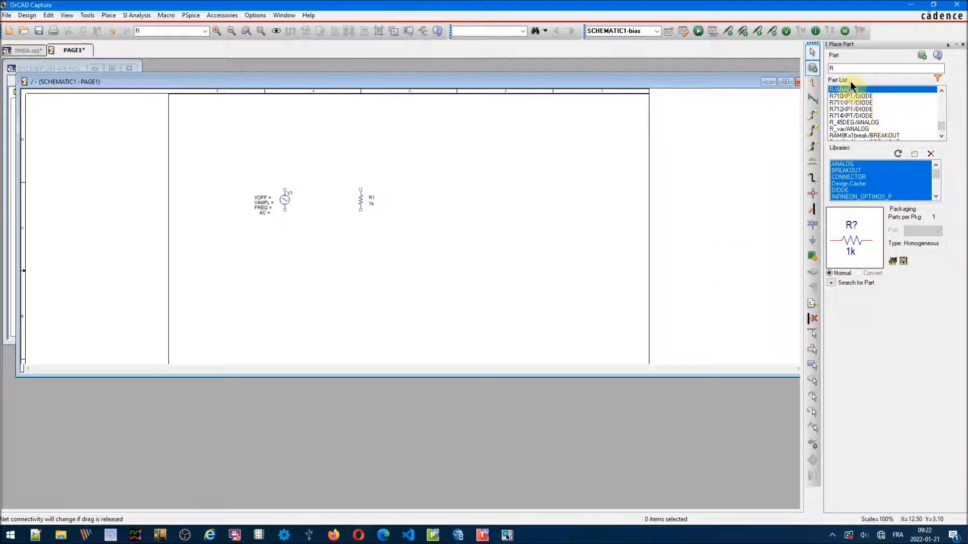
# Add the ixys.olb library from the pspice folder to the available part libraries.
pyautogui.click(915, 153)
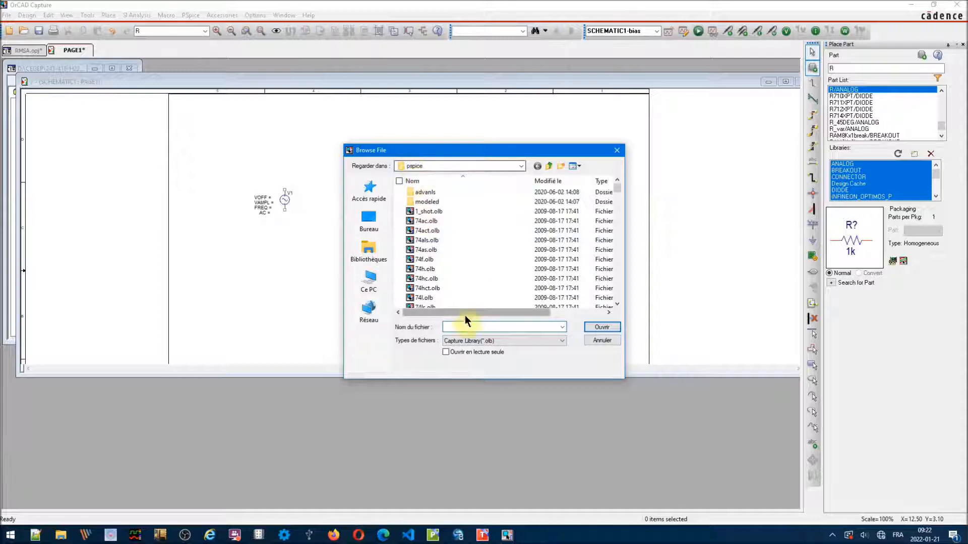
pyautogui.write('ix')
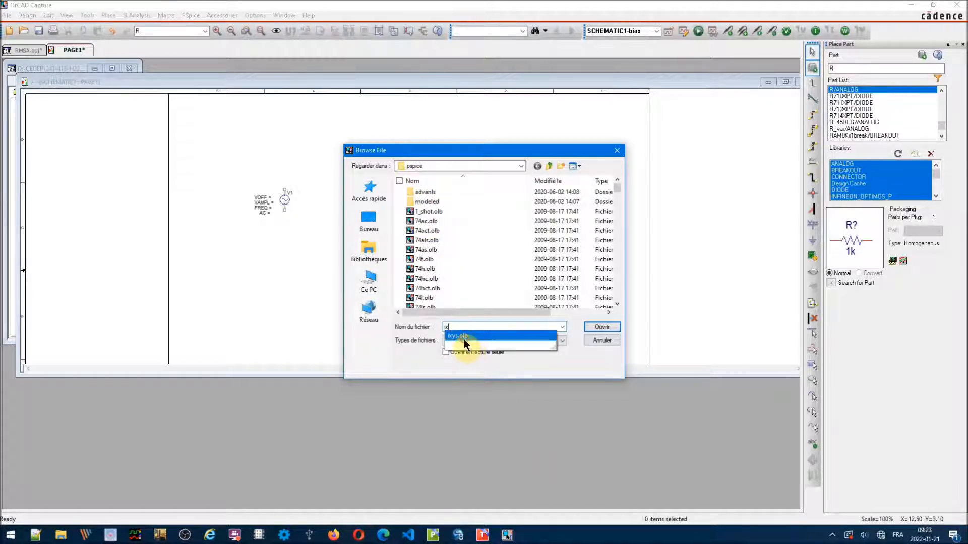
pyautogui.click(464, 340)
pyautogui.click(600, 328)
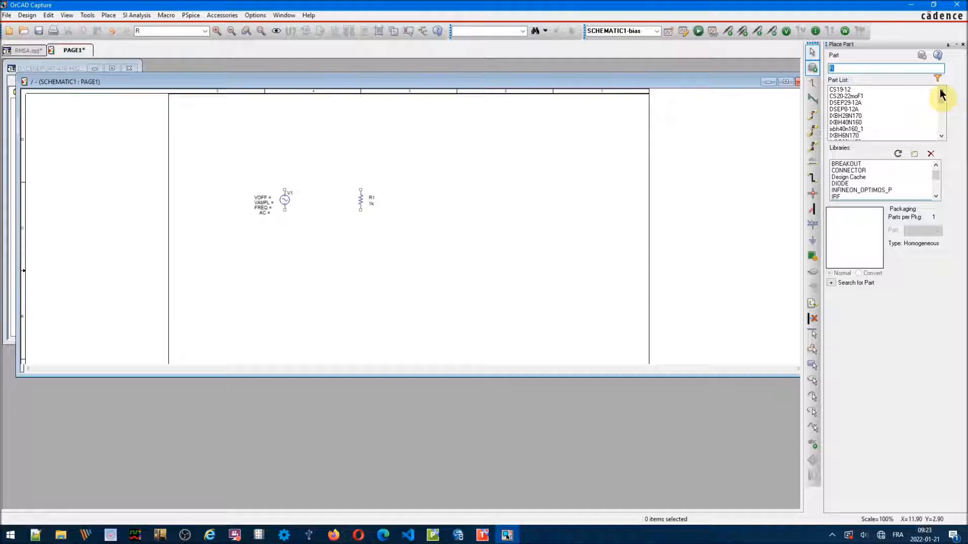
# Place one DSEP29-12A diode from the IXYS library horizontally between the V1 source and resistor R1, level with their upper pins.
pyautogui.click(834, 91)
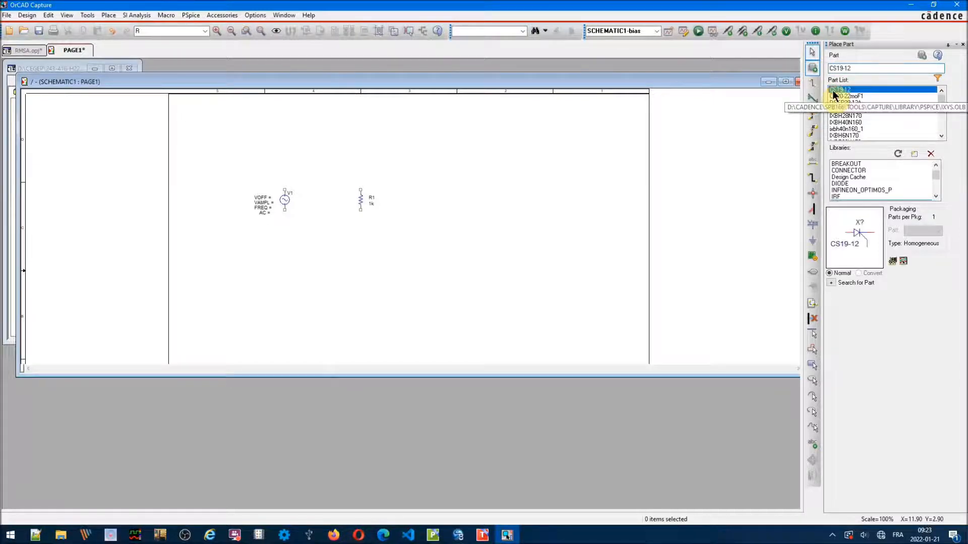
pyautogui.click(841, 97)
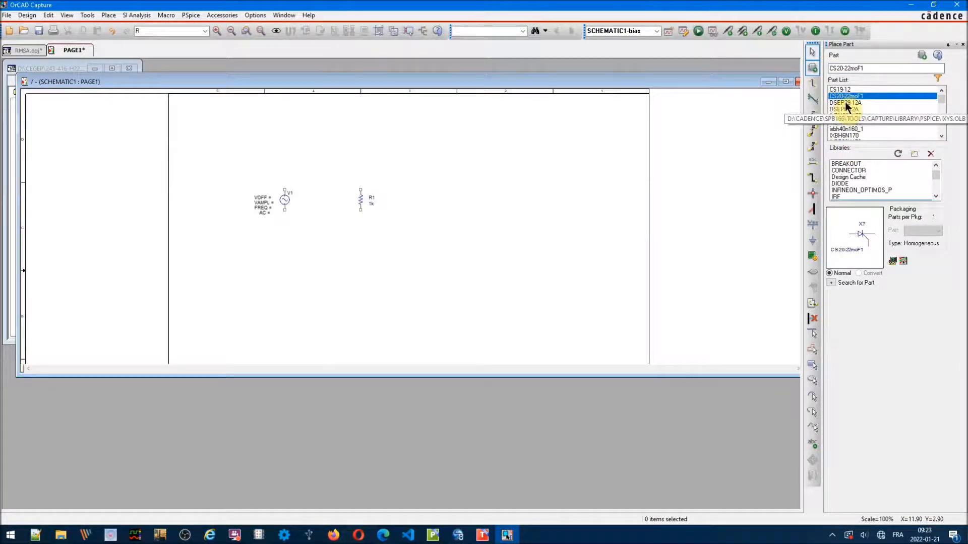
pyautogui.click(846, 102)
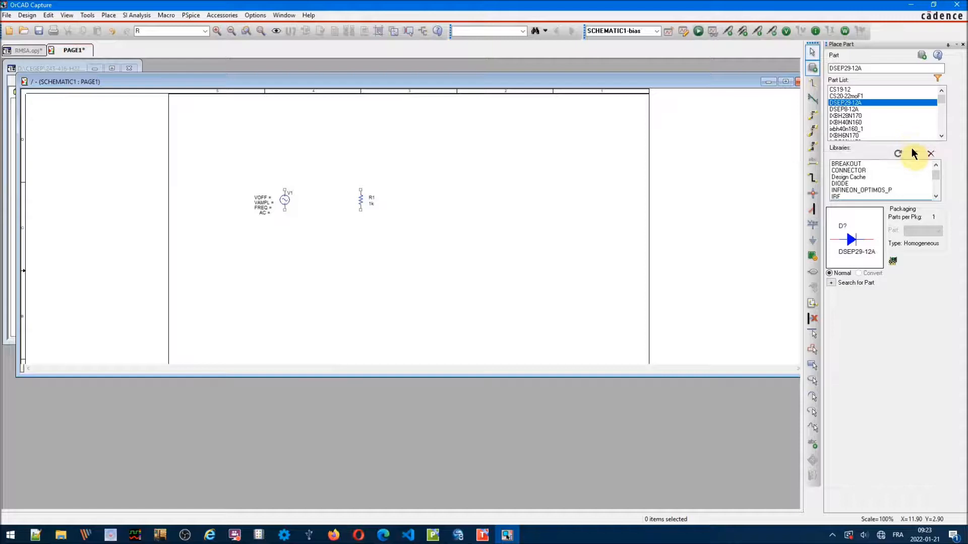
pyautogui.click(845, 109)
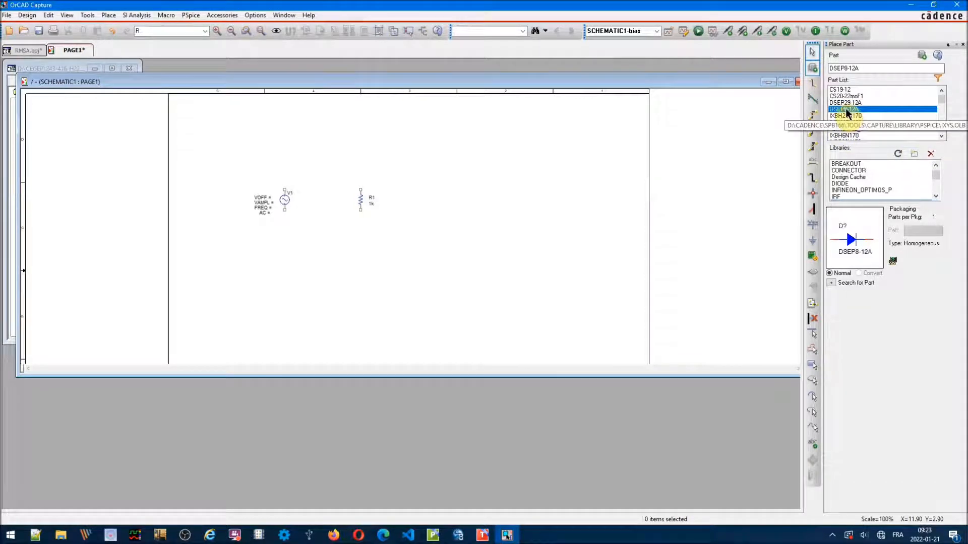
pyautogui.click(846, 103)
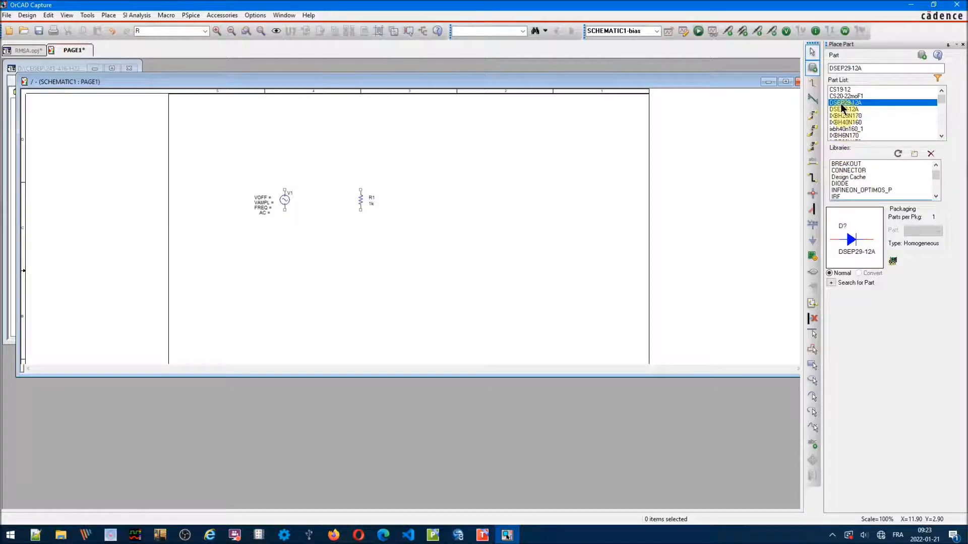
pyautogui.doubleClick(843, 103)
pyautogui.click(309, 189)
pyautogui.moveTo(309, 189); pyautogui.dragTo(312, 189)
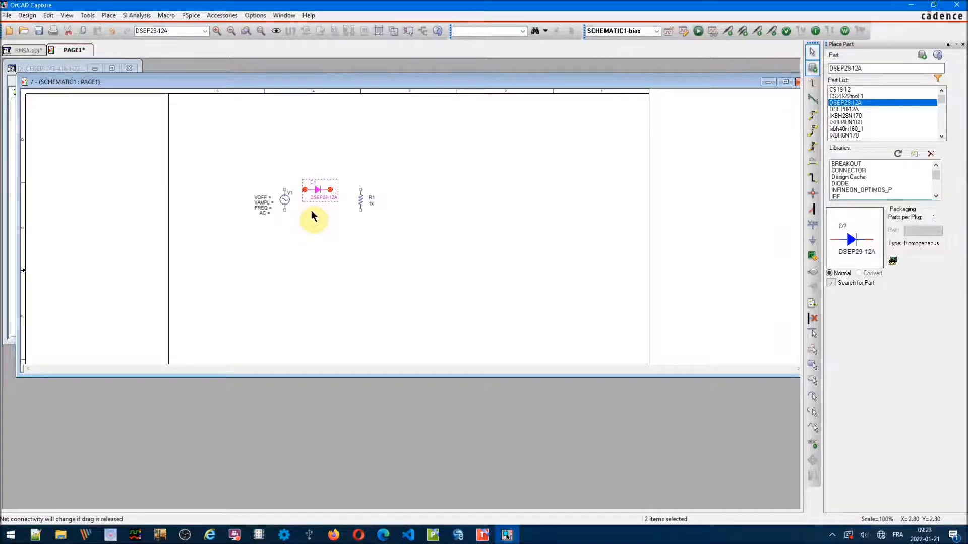
# Zoom in on the area containing V1, D1 and R1 and maximize the schematic page window.
pyautogui.scroll(1, 312, 212)
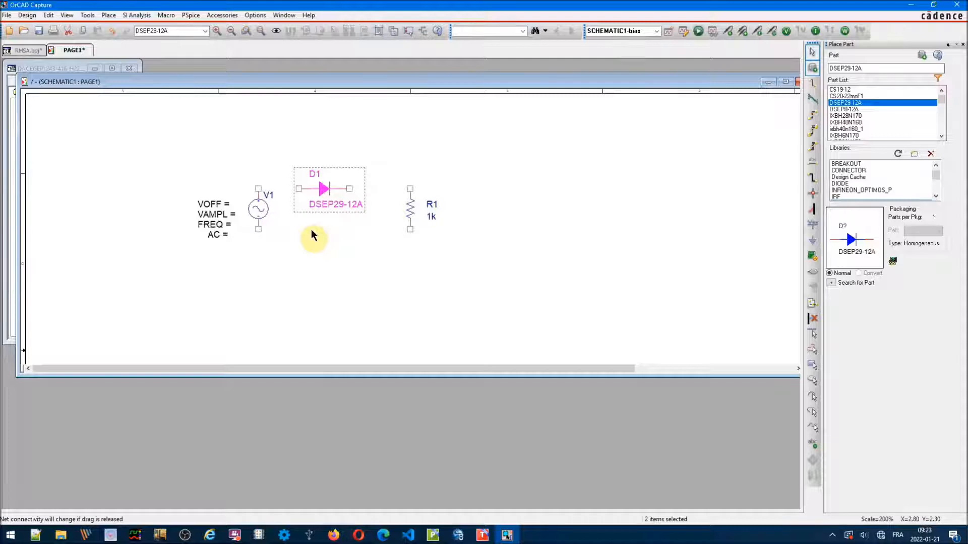
pyautogui.scroll(-1, 313, 237)
pyautogui.scroll(1, 312, 236)
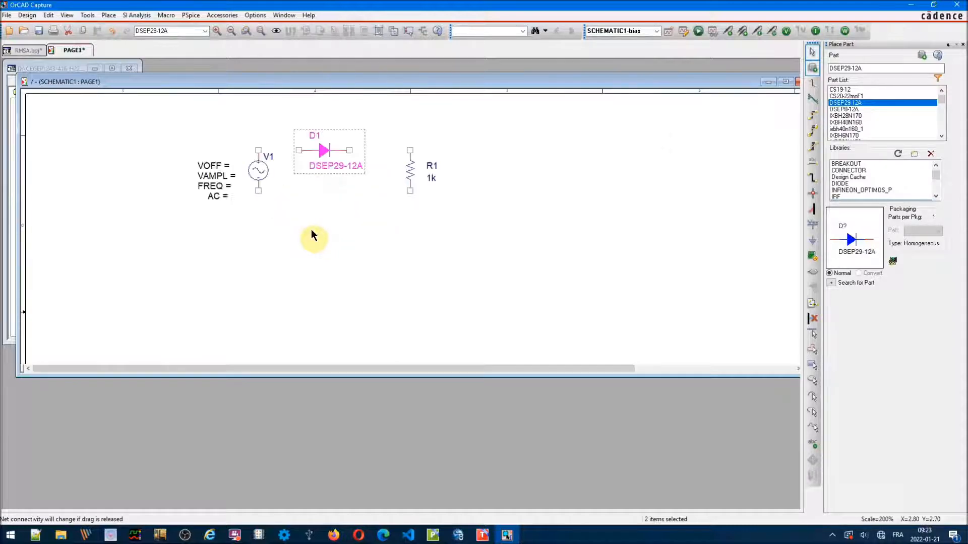
pyautogui.scroll(1, 295, 128)
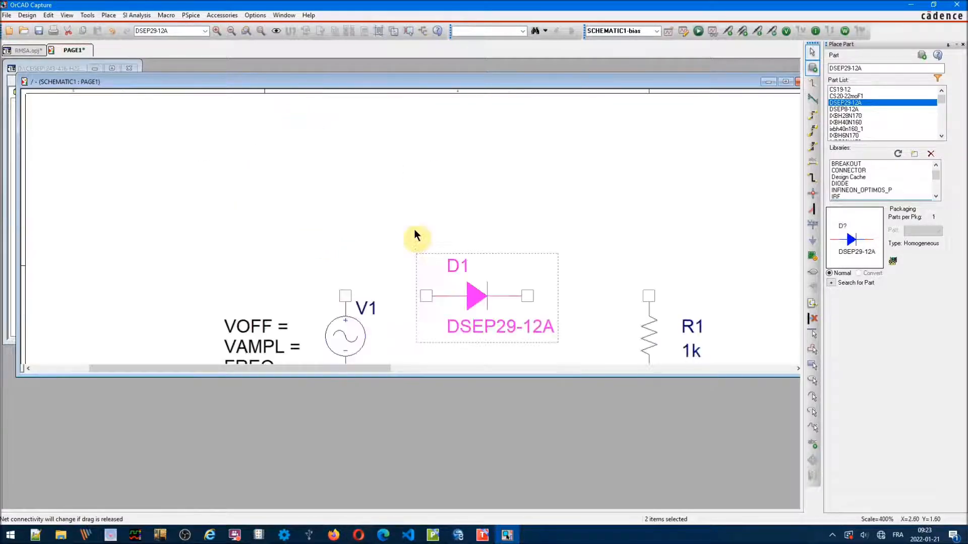
pyautogui.scroll(-1, 450, 250)
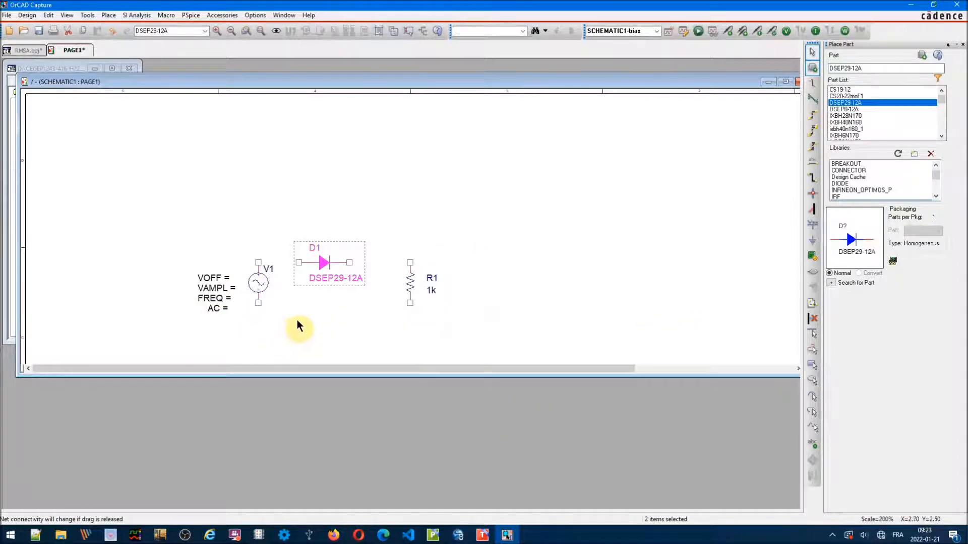
pyautogui.click(259, 31)
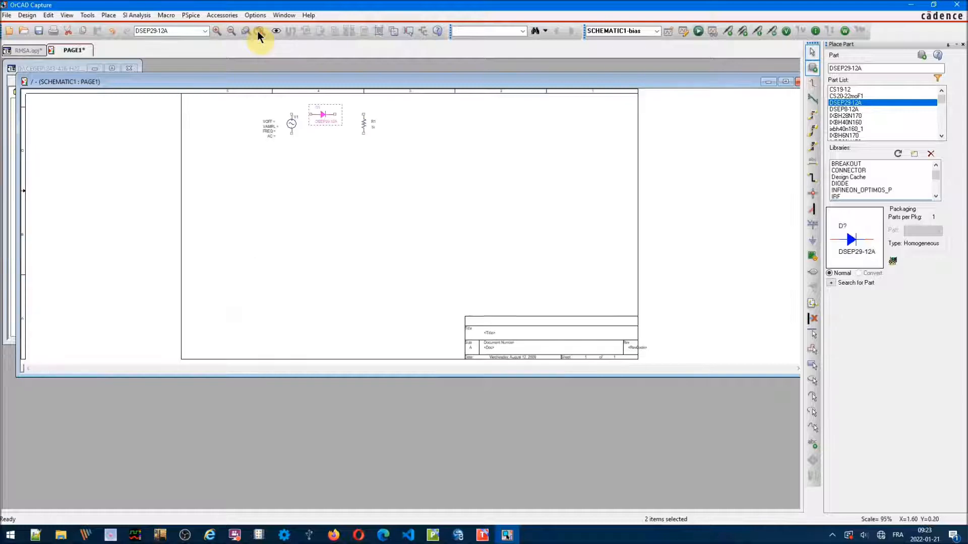
pyautogui.click(246, 32)
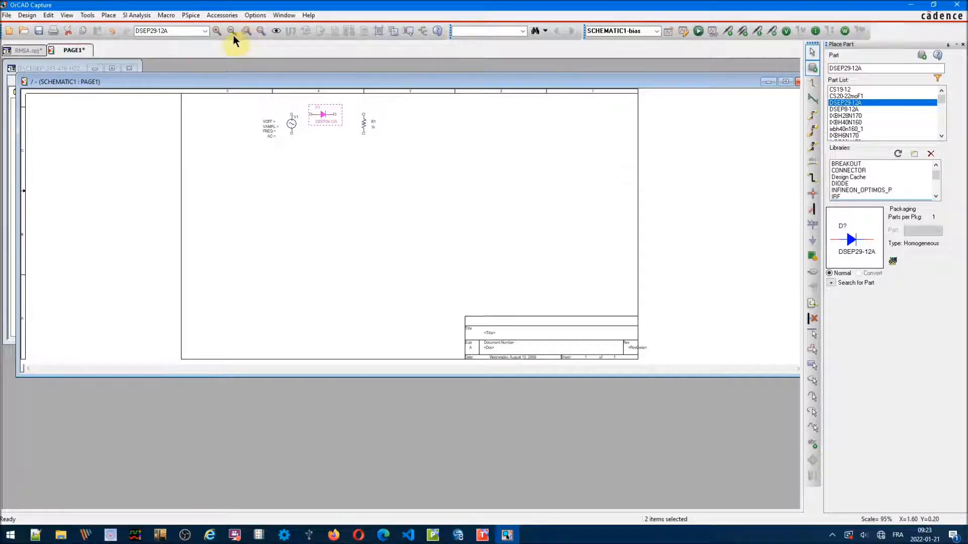
pyautogui.moveTo(258, 101); pyautogui.dragTo(394, 162)
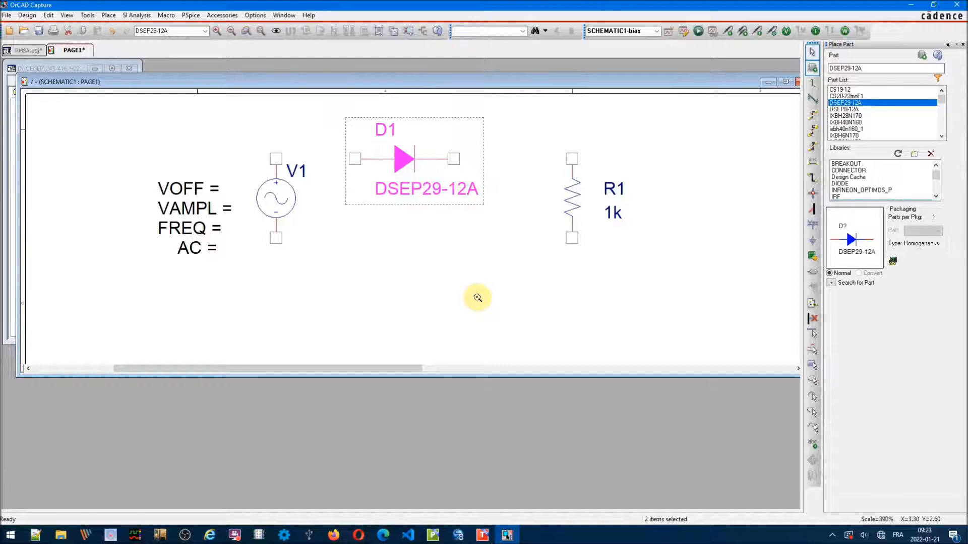
pyautogui.click(785, 82)
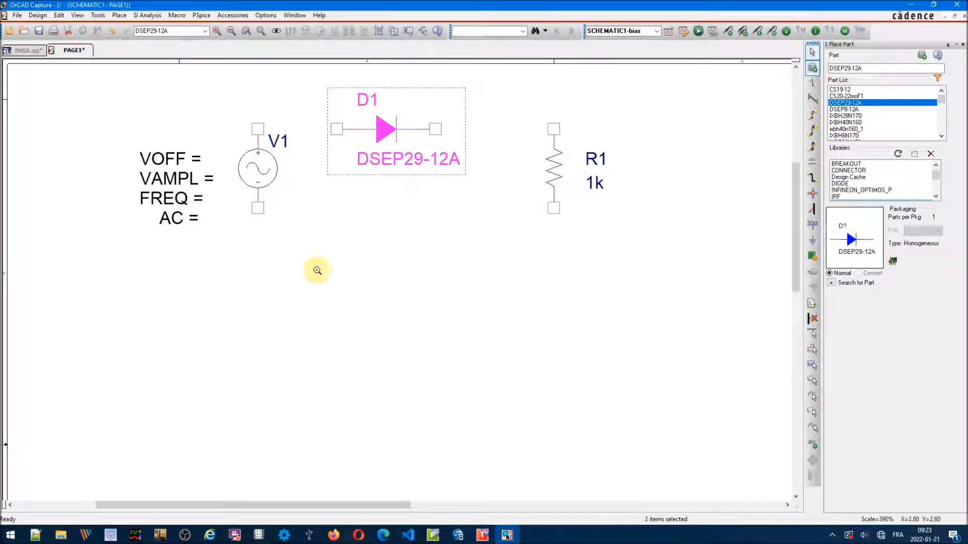
pyautogui.press('Escape')
# Wire V1's positive pin to the anode of diode D1 and D1's cathode to the upper pin of R1.
pyautogui.press('w')
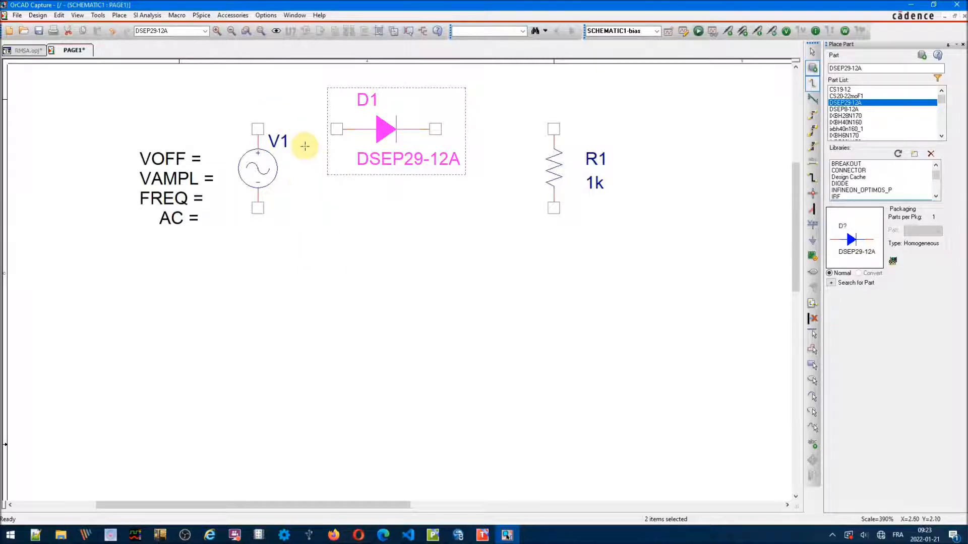
pyautogui.click(257, 129)
pyautogui.click(333, 130)
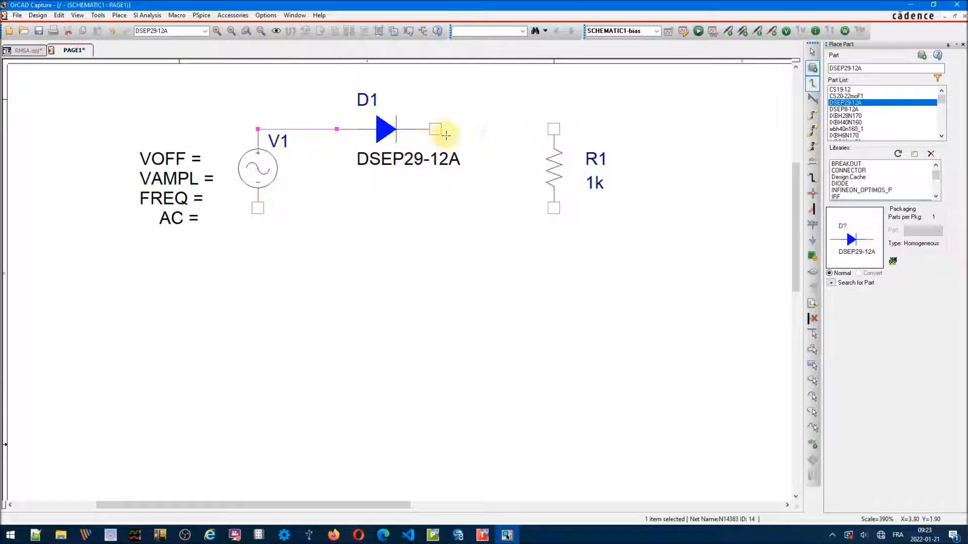
pyautogui.click(436, 130)
pyautogui.click(553, 129)
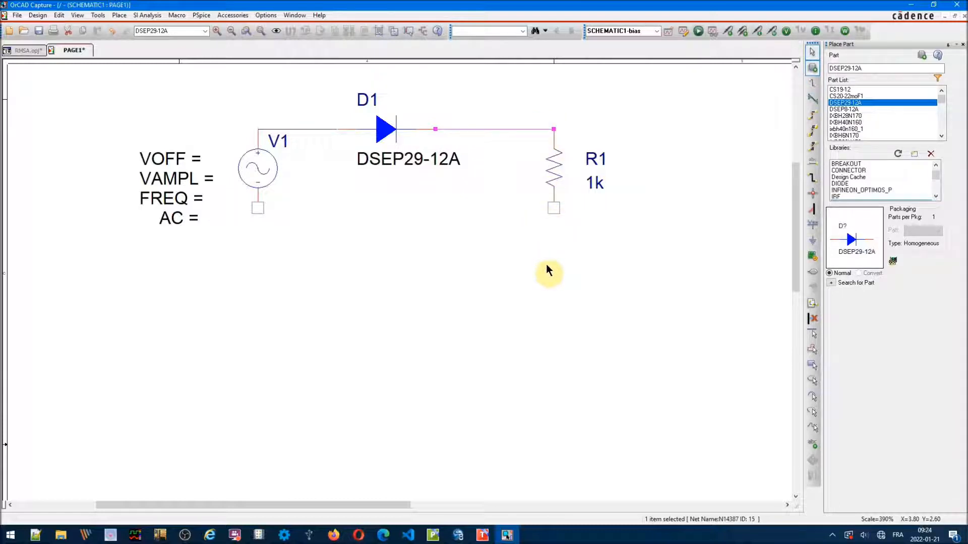
# Wire the lower pin of R1 back to V1's negative pin to close the circuit loop.
pyautogui.press('w')
pyautogui.click(553, 208)
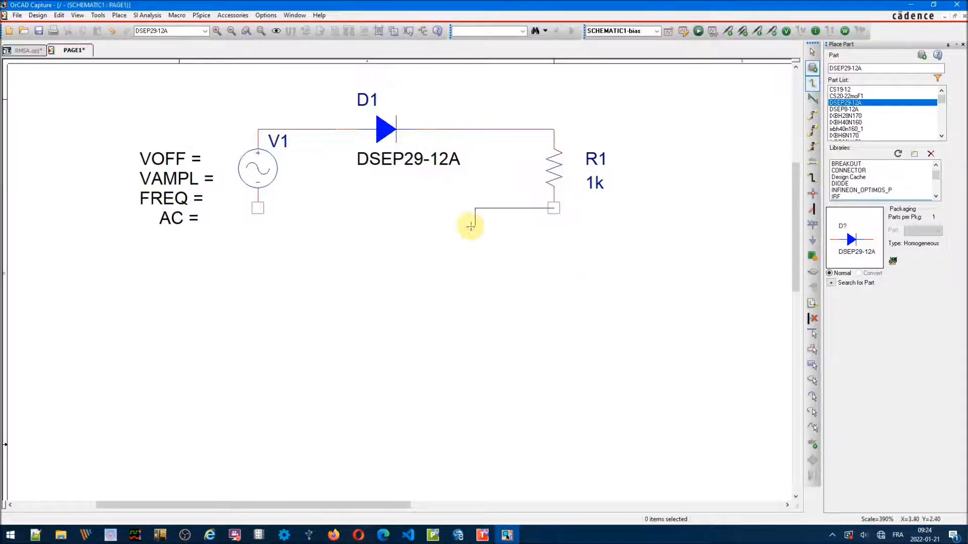
pyautogui.click(258, 207)
pyautogui.press('Escape')
pyautogui.click(400, 294)
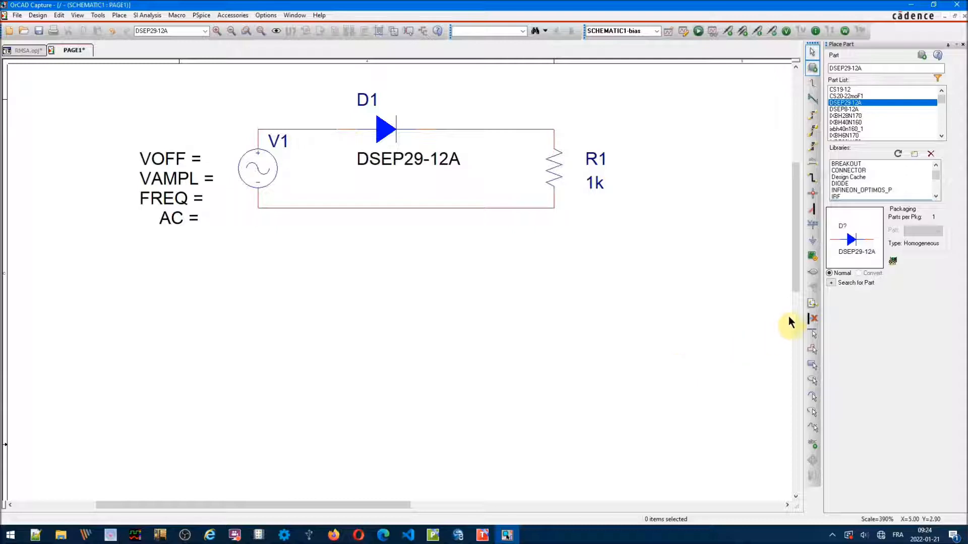
# Place a 0/CAPSYM ground symbol on the lower wire between V1 and R1.
pyautogui.click(812, 243)
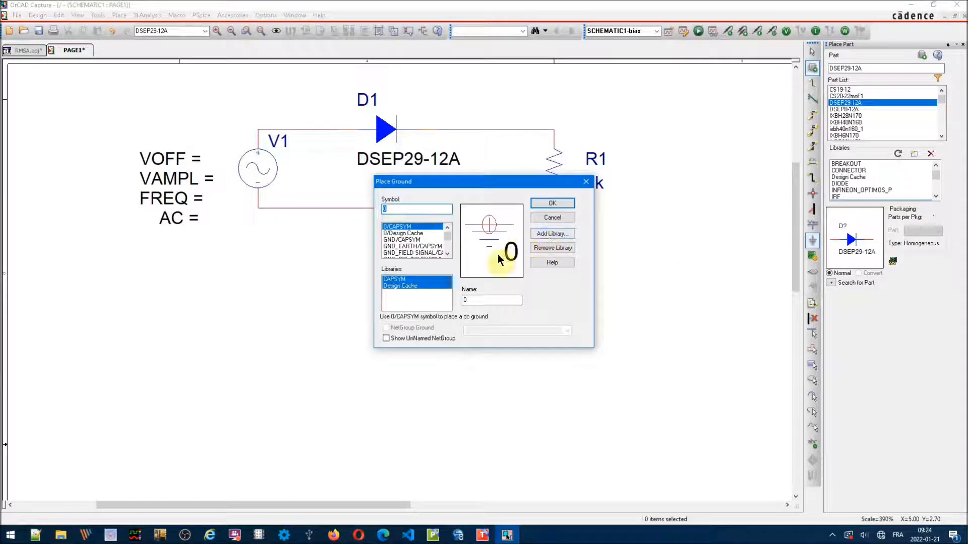
pyautogui.click(552, 203)
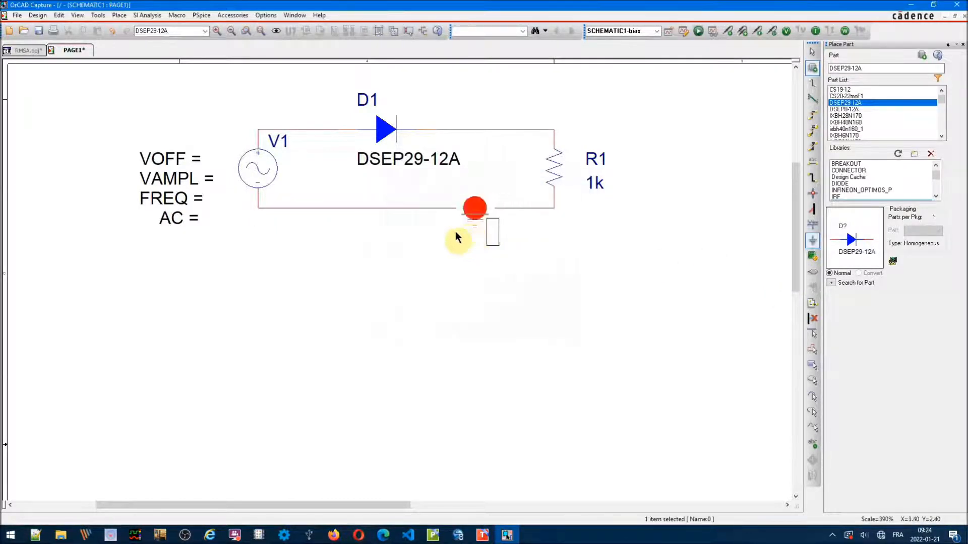
pyautogui.click(388, 239)
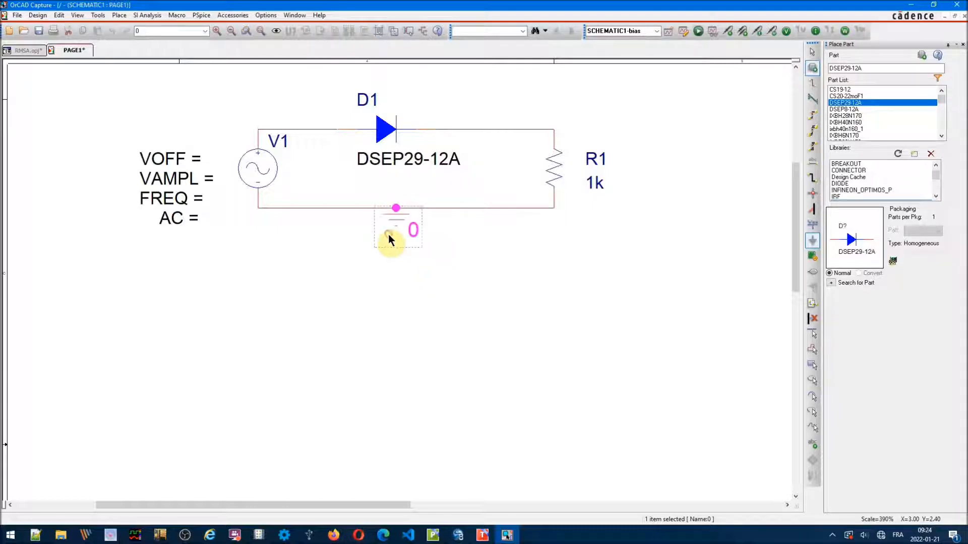
pyautogui.press('Escape')
pyautogui.click(524, 321)
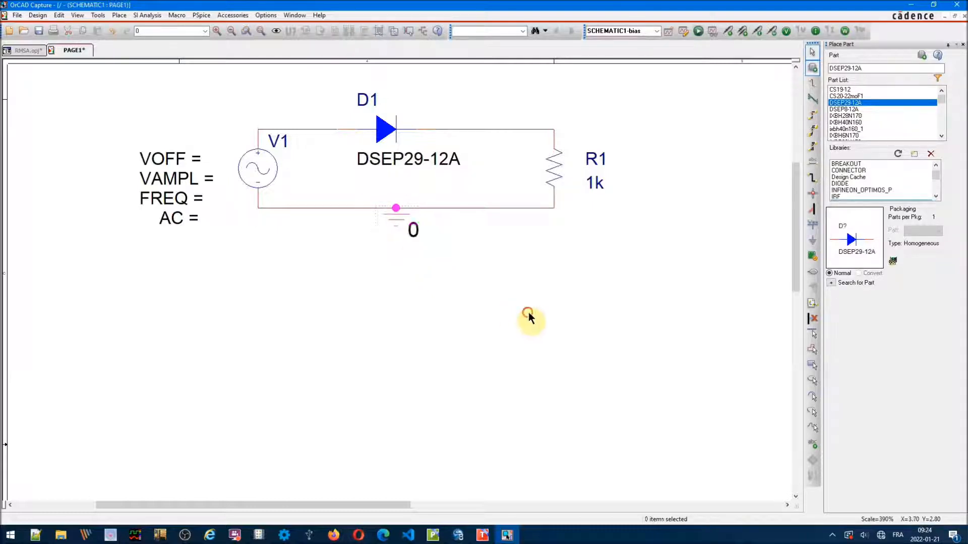
# Set the value of resistor R1 to 60.
pyautogui.doubleClick(590, 185)
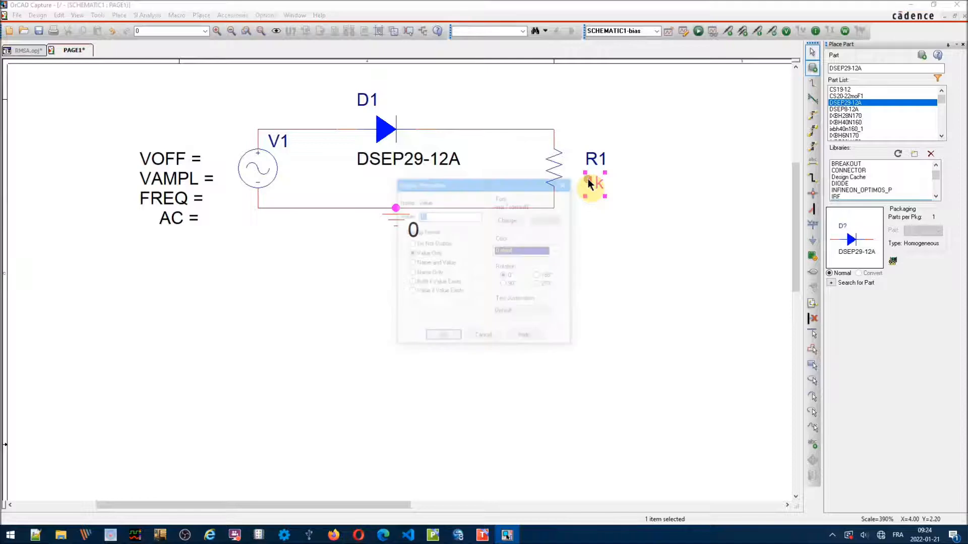
pyautogui.write('8')
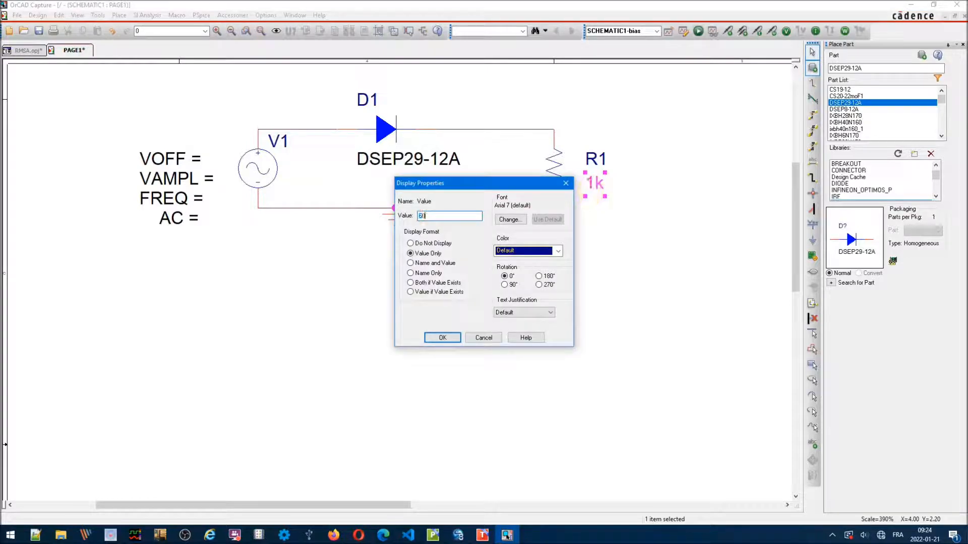
pyautogui.write('0')
pyautogui.press('Return')
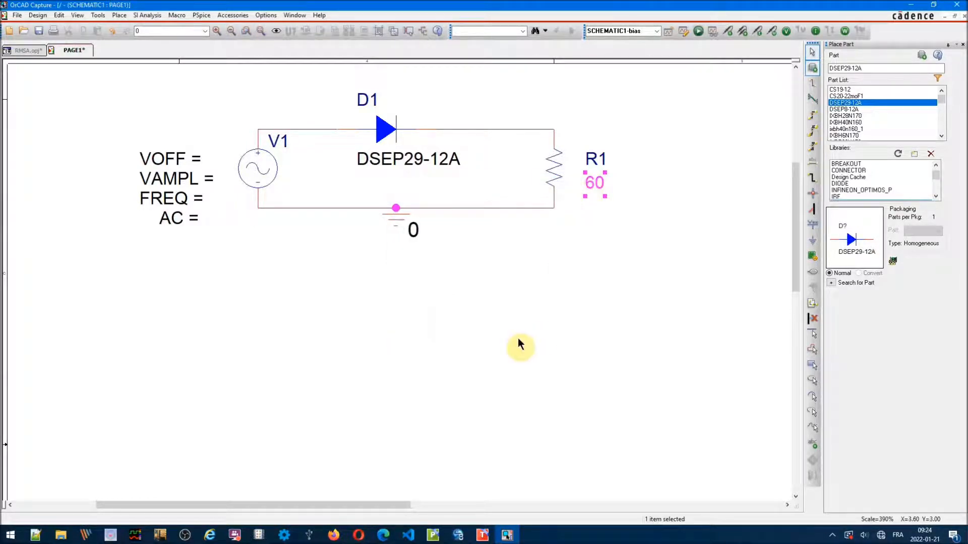
# Set V1's offset VOFF to 0 and its amplitude VAMPL to 170.
pyautogui.doubleClick(178, 160)
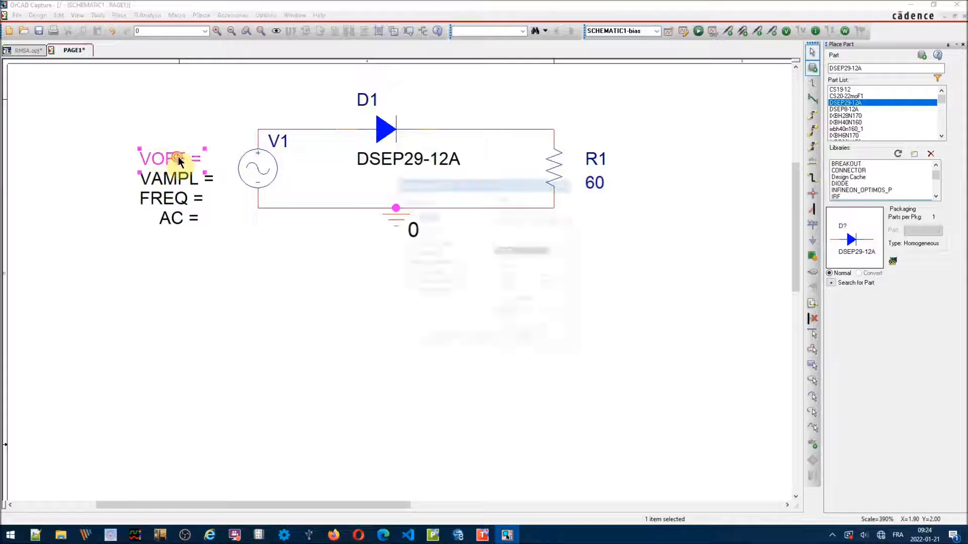
pyautogui.write('1')
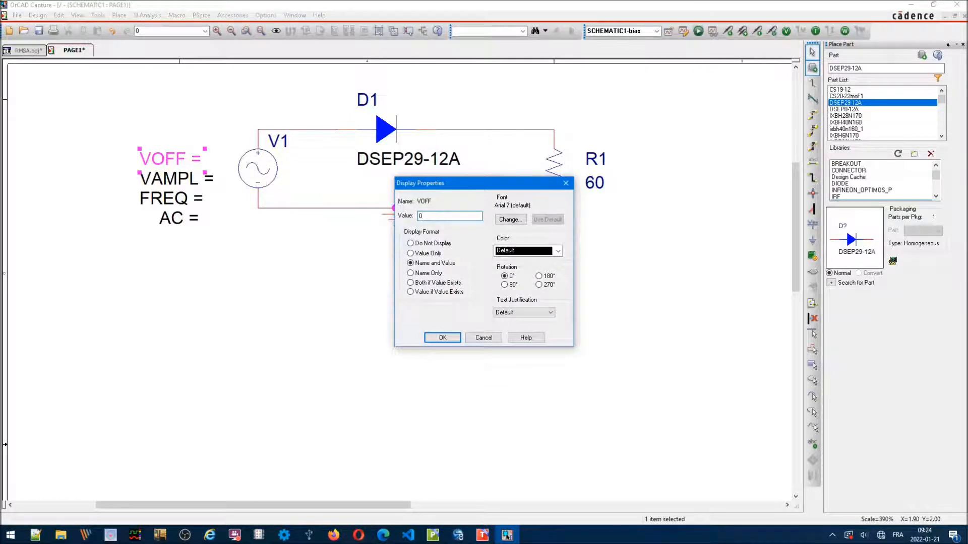
pyautogui.press('Return')
pyautogui.doubleClick(173, 179)
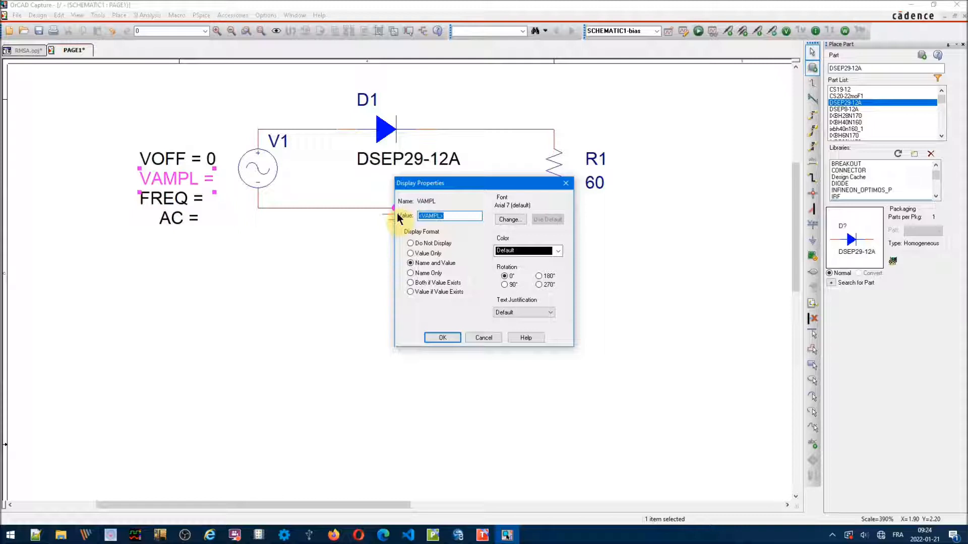
pyautogui.write('170')
pyautogui.click(446, 337)
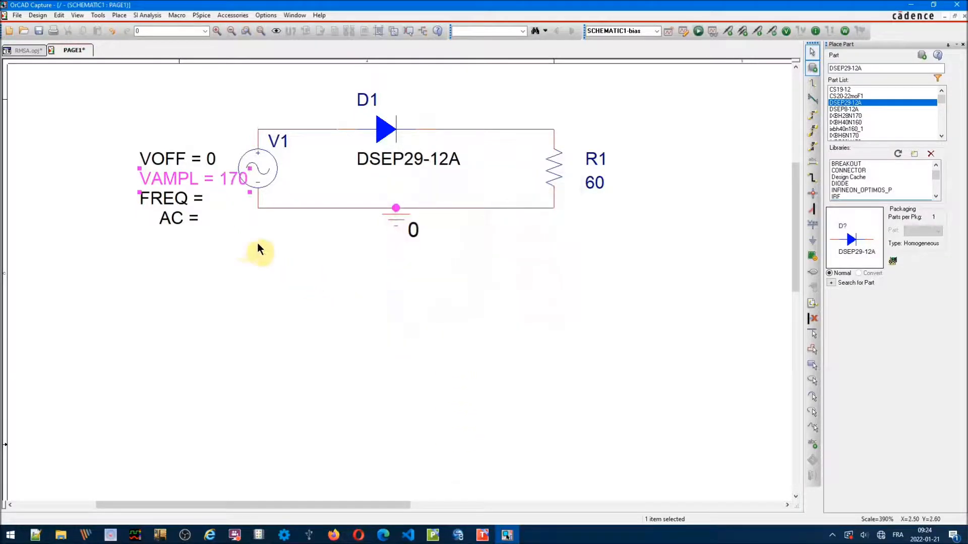
# Set V1's frequency FREQ to 60.
pyautogui.doubleClick(183, 200)
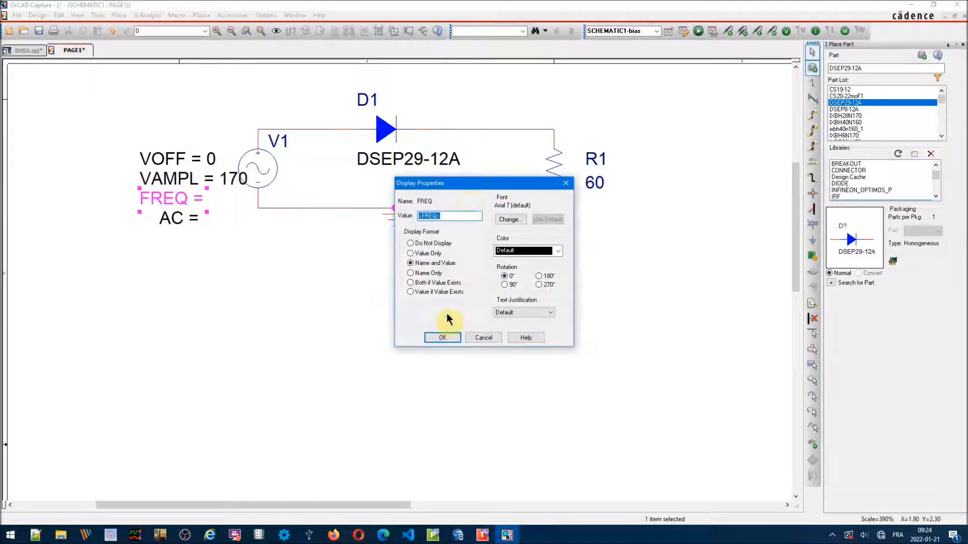
pyautogui.write('60')
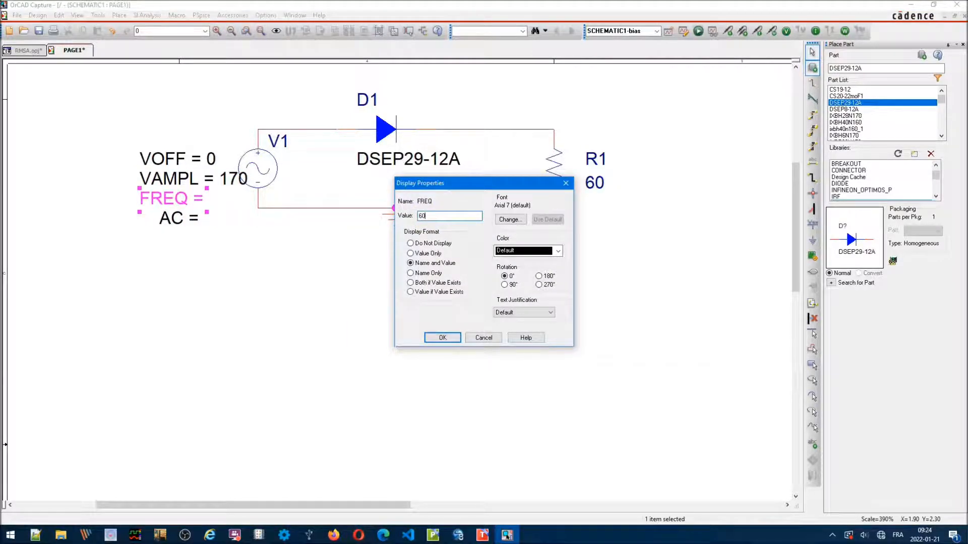
pyautogui.press('Return')
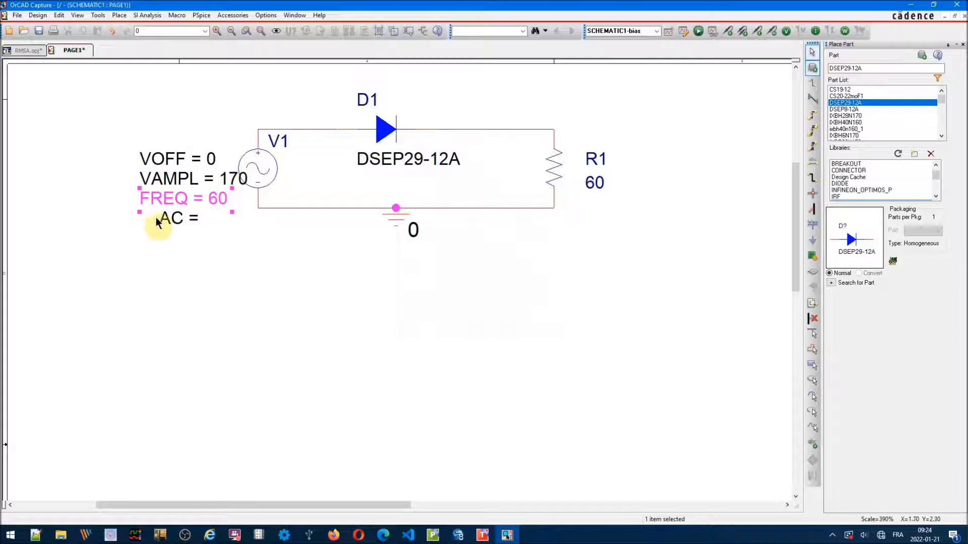
# Set V1's AC property to 0 and set its display format to Do Not Display.
pyautogui.doubleClick(179, 222)
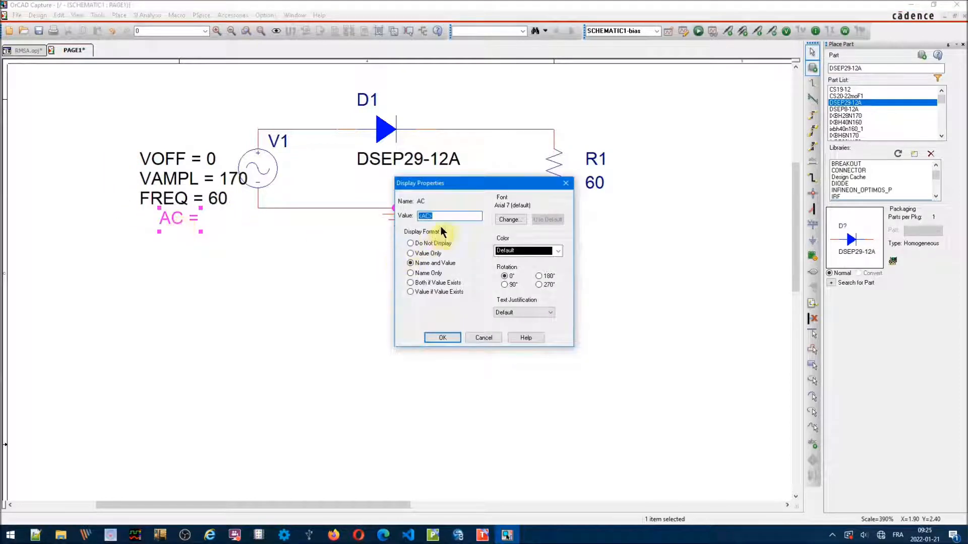
pyautogui.write('1')
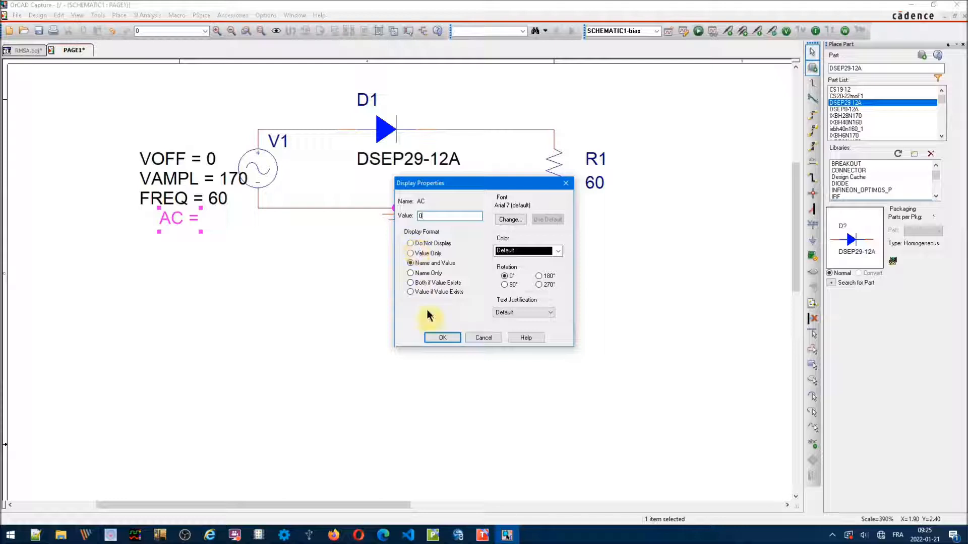
pyautogui.click(410, 244)
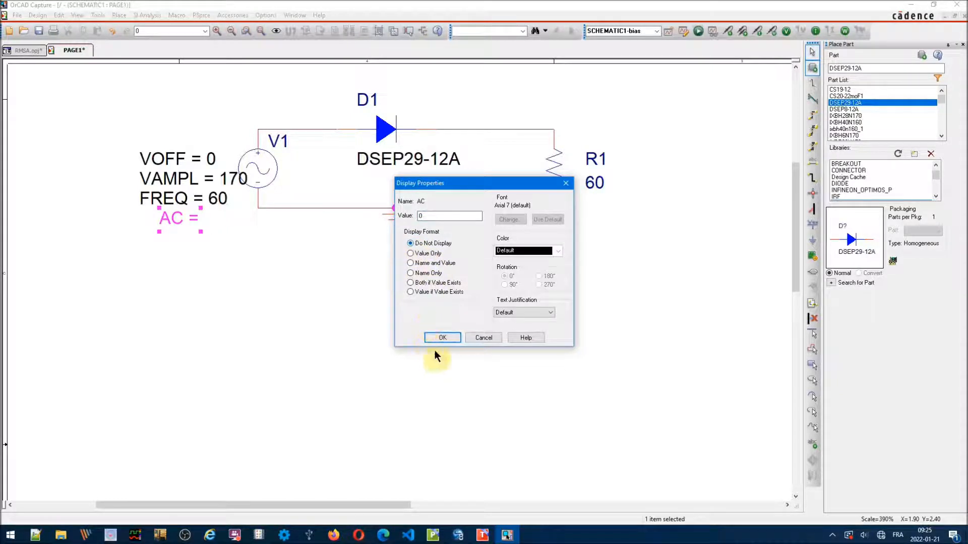
pyautogui.click(443, 338)
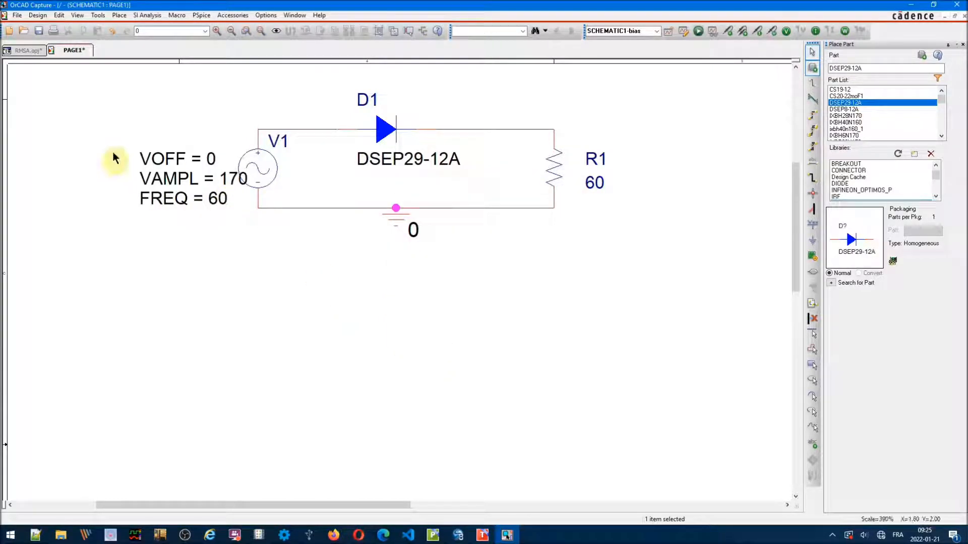
# Move V1's VOFF, VAMPL and FREQ labels together up and to the left, clear of the source symbol.
pyautogui.moveTo(130, 143); pyautogui.dragTo(241, 235)
pyautogui.moveTo(179, 185); pyautogui.dragTo(158, 166)
pyautogui.click(297, 312)
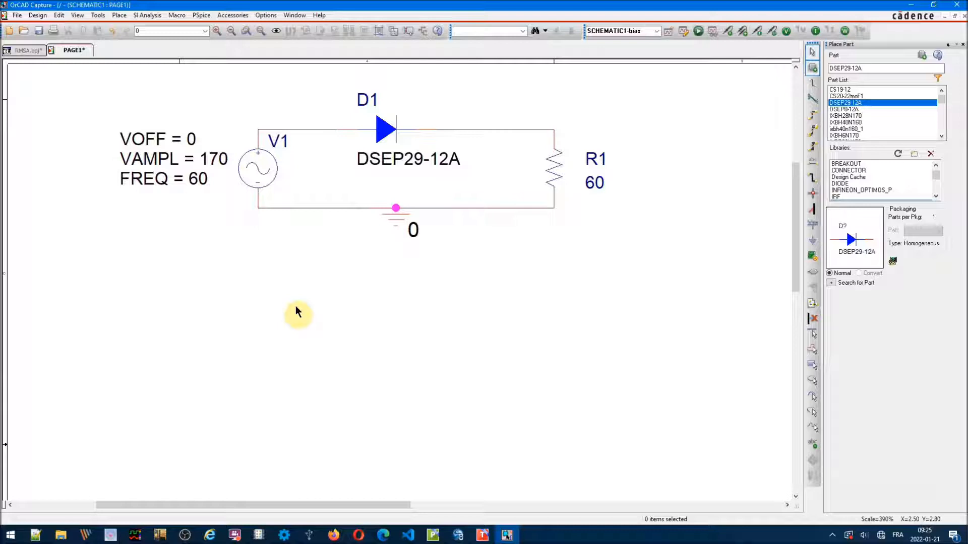
# Move the ground symbol and the bottom wire down, and straighten the wires running down from V1 and R1.
pyautogui.moveTo(395, 216); pyautogui.dragTo(389, 263)
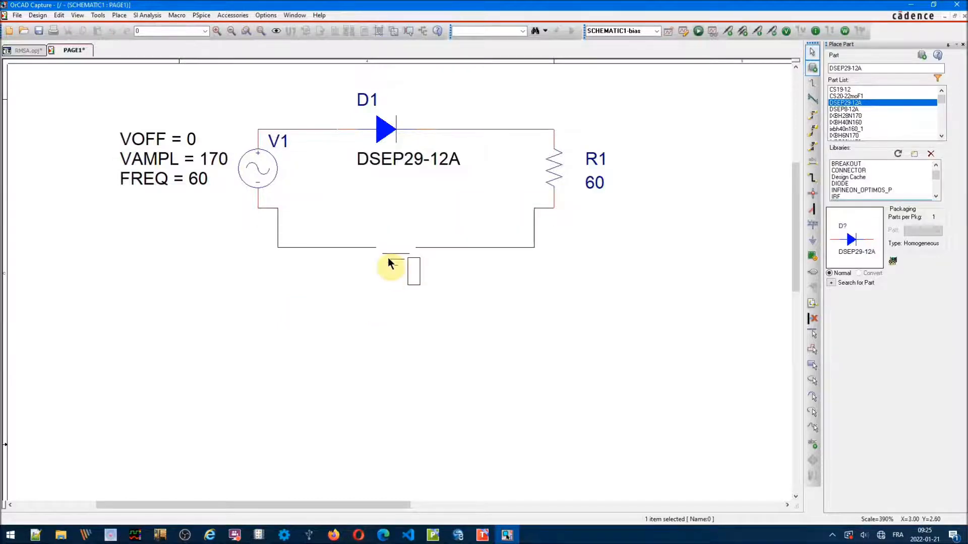
pyautogui.moveTo(277, 230); pyautogui.dragTo(261, 224)
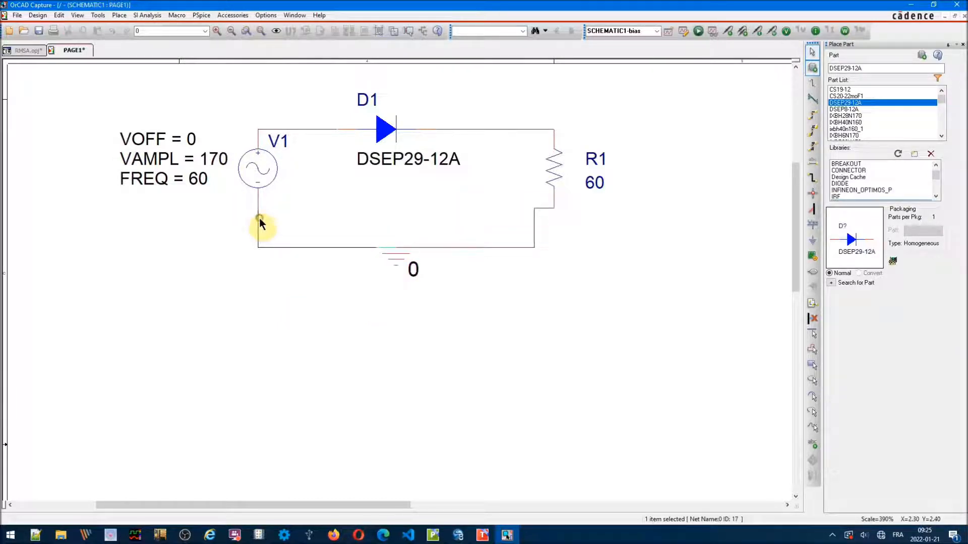
pyautogui.click(537, 228)
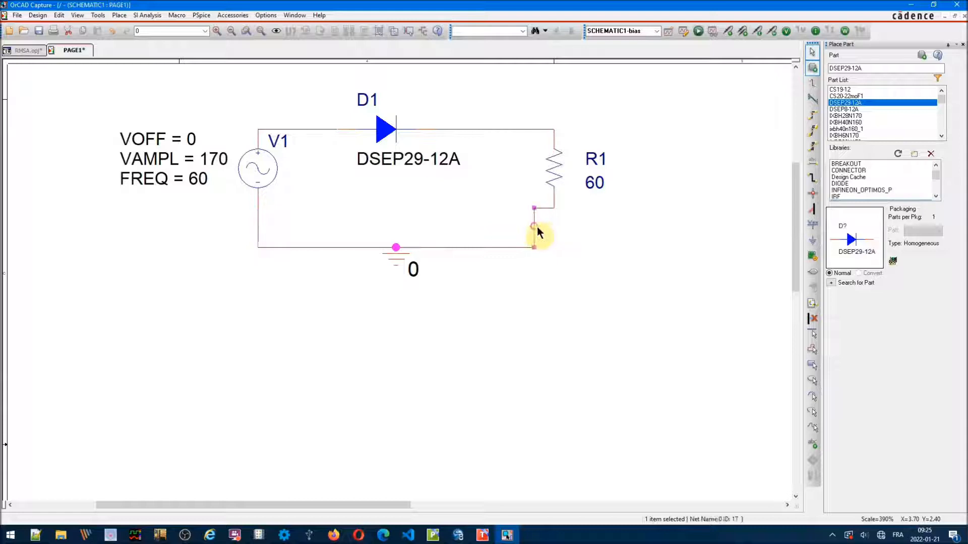
pyautogui.click(555, 186)
# Shift V1 and R1 down and D1 slightly to the right to centre the parts in the enlarged circuit loop.
pyautogui.moveTo(566, 177); pyautogui.dragTo(551, 193)
pyautogui.moveTo(490, 150); pyautogui.dragTo(492, 137)
pyautogui.click(492, 140)
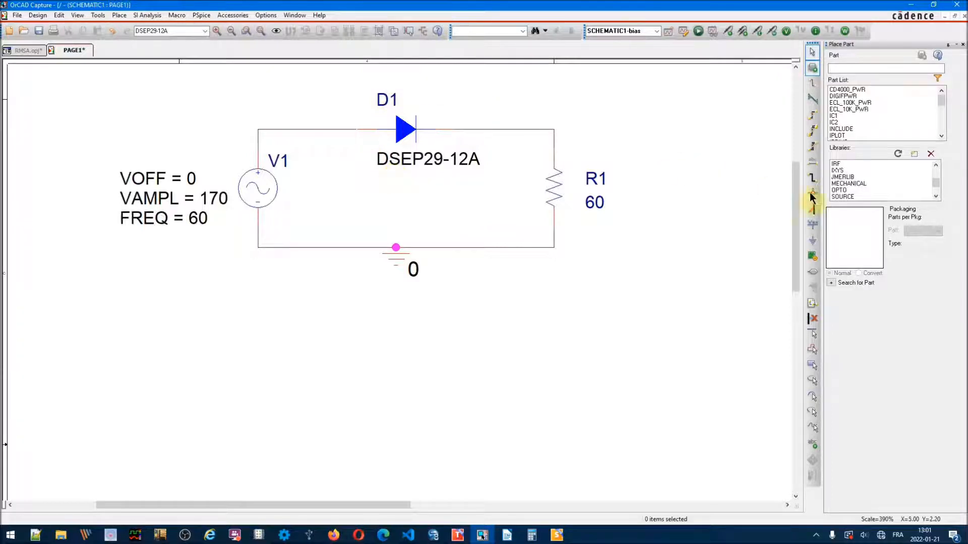
# Add the eval.olb library from the pspice folder to the available part libraries.
pyautogui.click(841, 172)
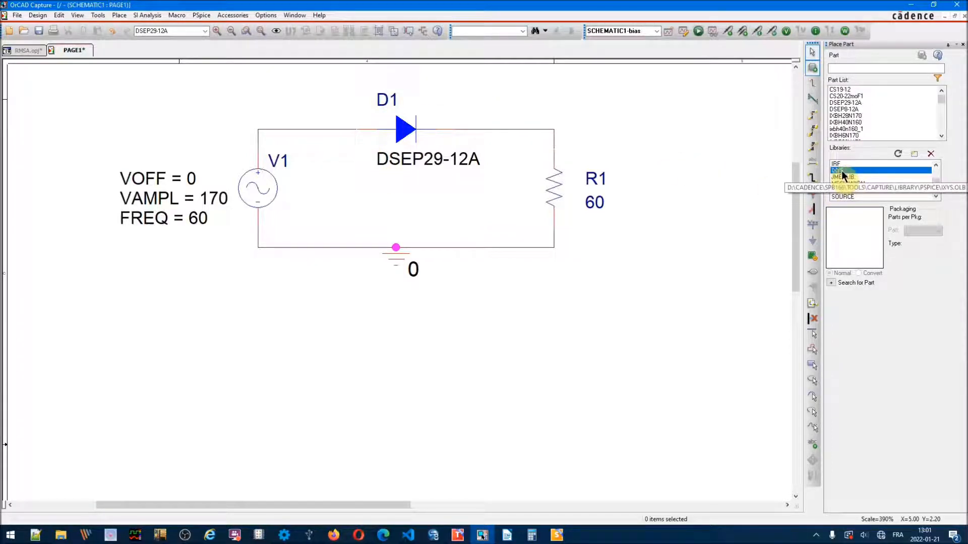
pyautogui.click(915, 154)
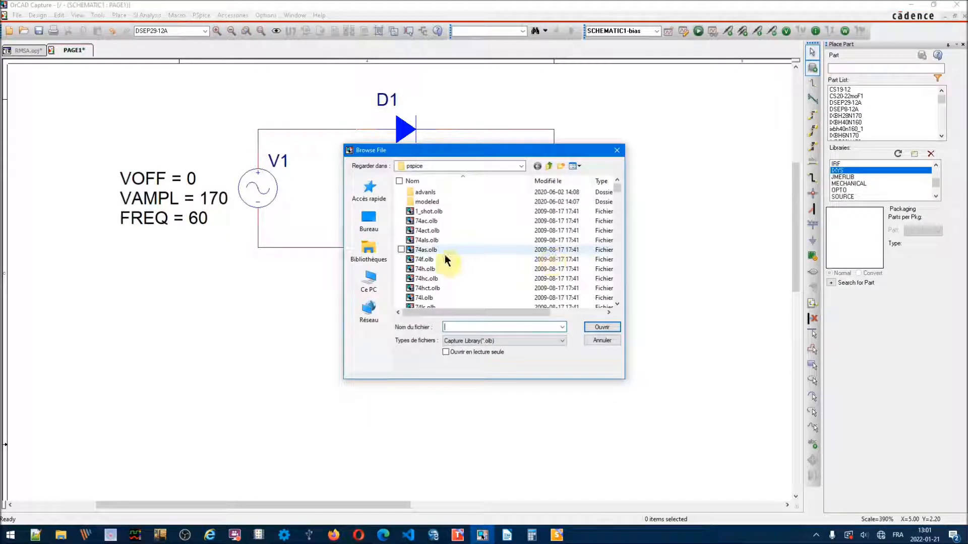
pyautogui.write('ev')
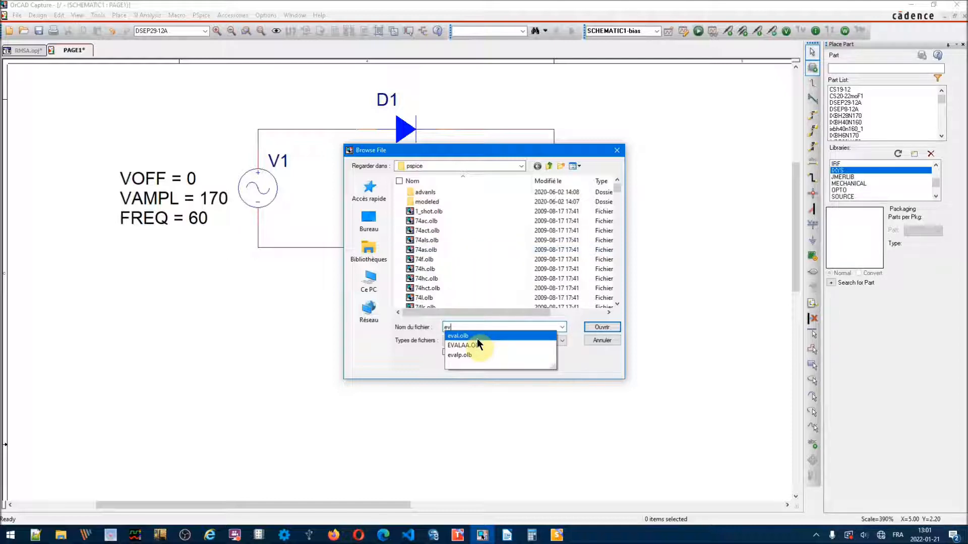
pyautogui.click(463, 339)
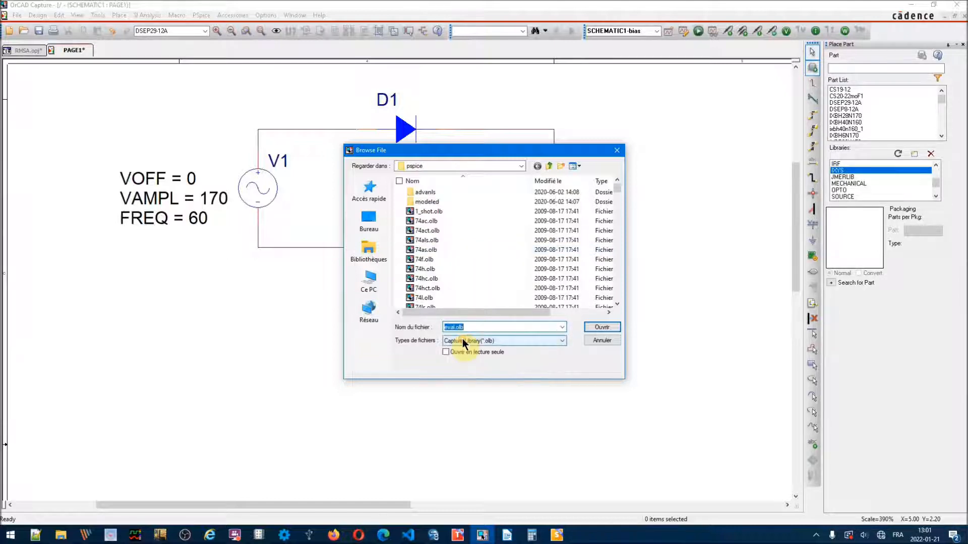
pyautogui.click(592, 328)
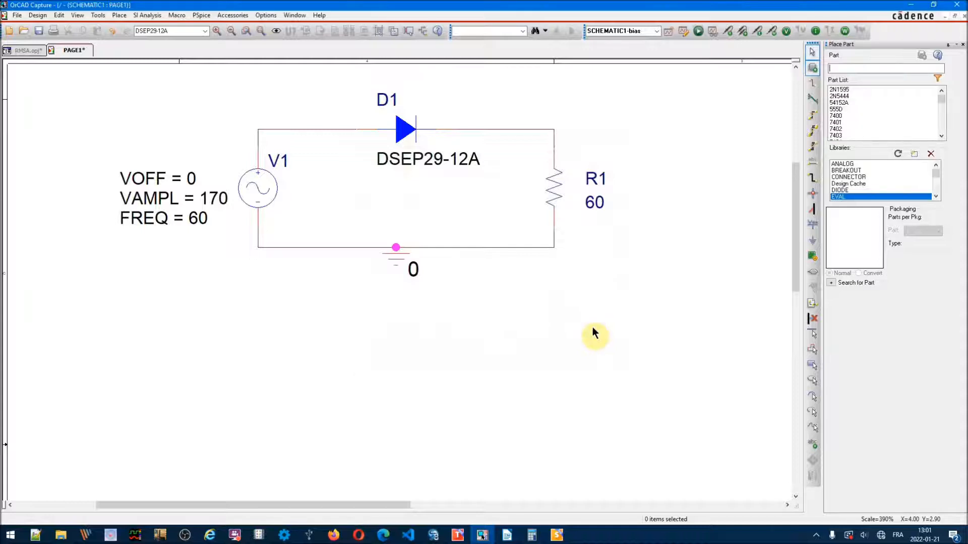
# Browse the parts of the EVAL library, previewing components such as 2N1595 and 2N5444, and preview the D1N4002 diode.
pyautogui.click(847, 89)
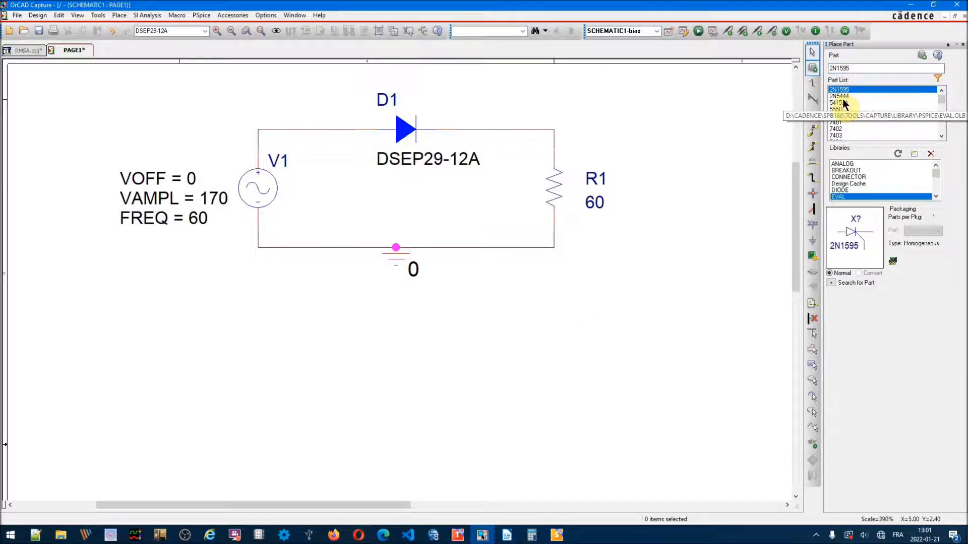
pyautogui.click(842, 95)
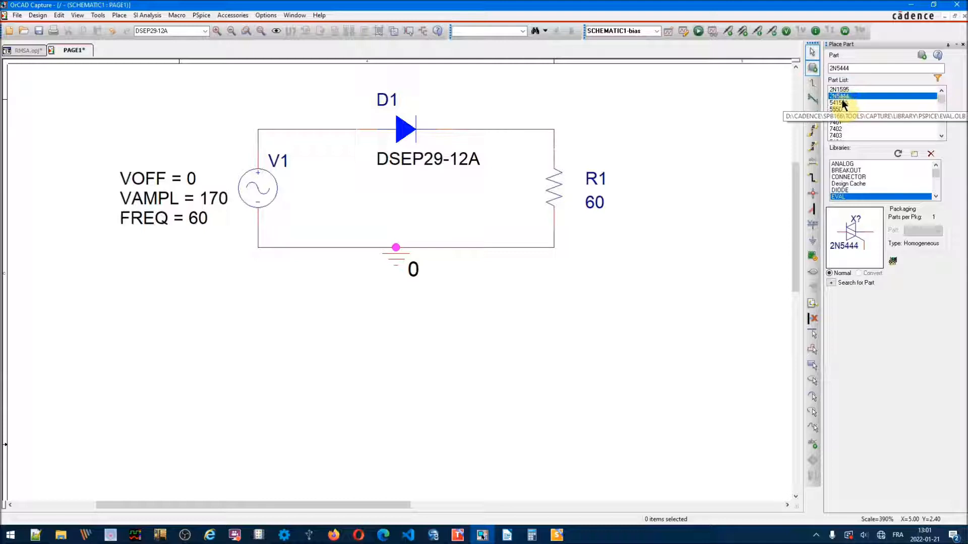
pyautogui.click(841, 102)
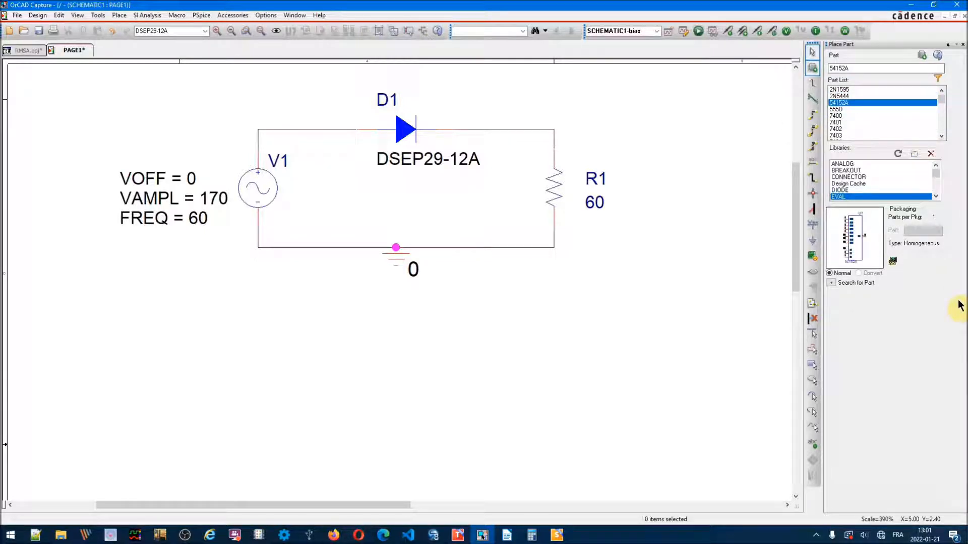
pyautogui.press('Down')
pyautogui.press('Down')
pyautogui.press('Down')
pyautogui.press('Down')
pyautogui.press('Down')
pyautogui.press('Down')
pyautogui.press('Down')
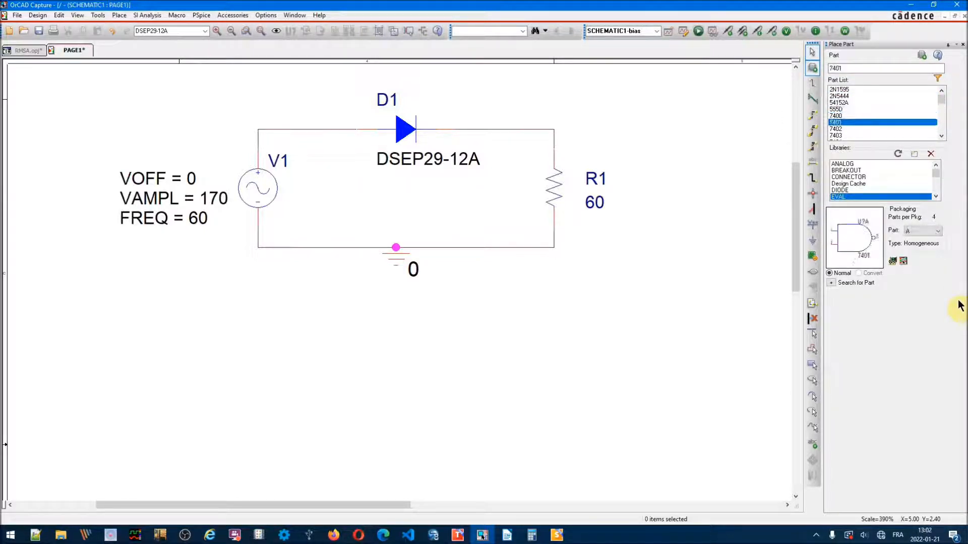
pyautogui.press('pagedown')
pyautogui.press('pagedown')
pyautogui.press('pagedown')
pyautogui.press('pagedown')
pyautogui.press('pagedown')
pyautogui.press('pagedown')
pyautogui.press('pagedown')
pyautogui.press('pagedown')
pyautogui.press('pagedown')
pyautogui.press('pagedown')
pyautogui.press('pagedown')
pyautogui.press('pagedown')
pyautogui.press('pagedown')
pyautogui.press('pagedown')
pyautogui.press('pagedown')
pyautogui.press('pagedown')
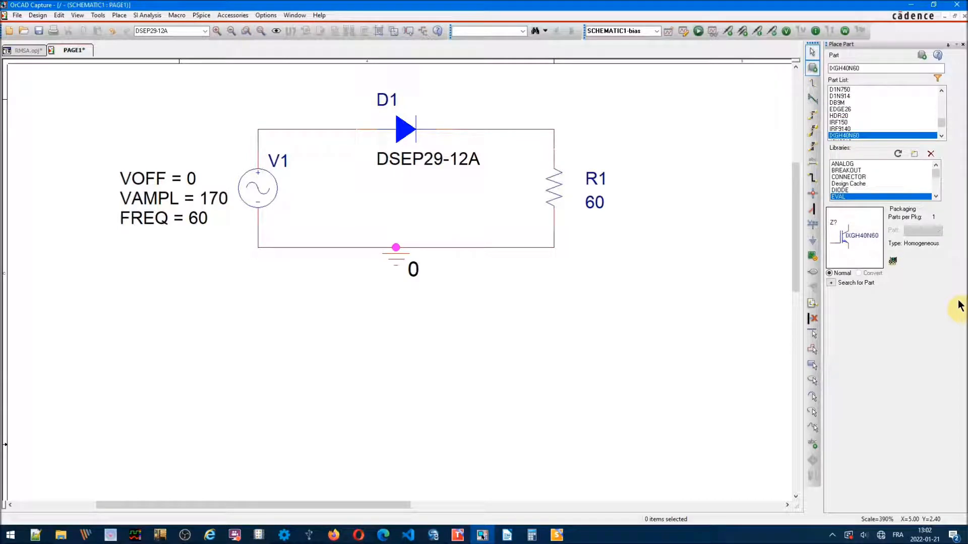
pyautogui.doubleClick(941, 89)
pyautogui.click(942, 90)
pyautogui.click(866, 109)
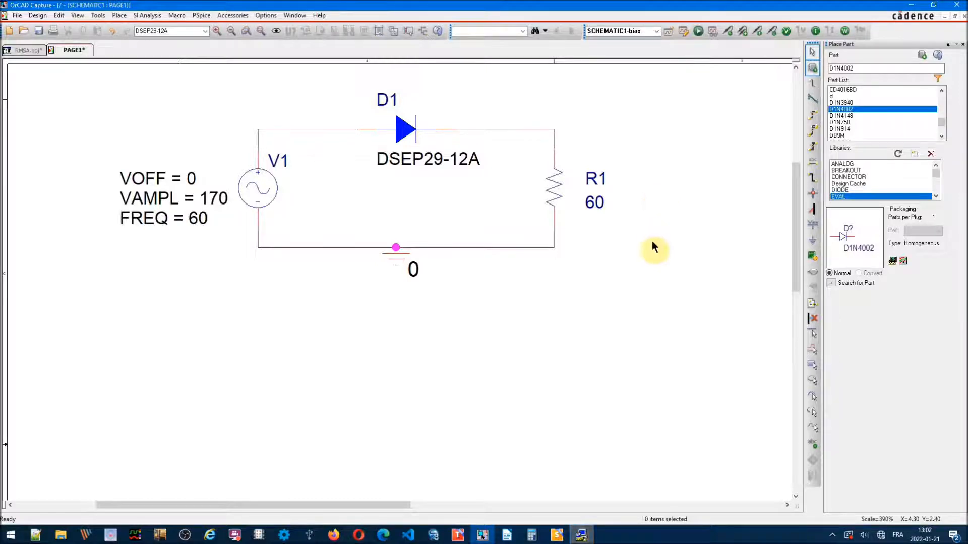
# Configure the bias simulation as Time Domain (Transient) with a run to time of 33.33m and a maximum step size of 0.01m.
pyautogui.click(579, 535)
pyautogui.click(418, 212)
pyautogui.click(403, 216)
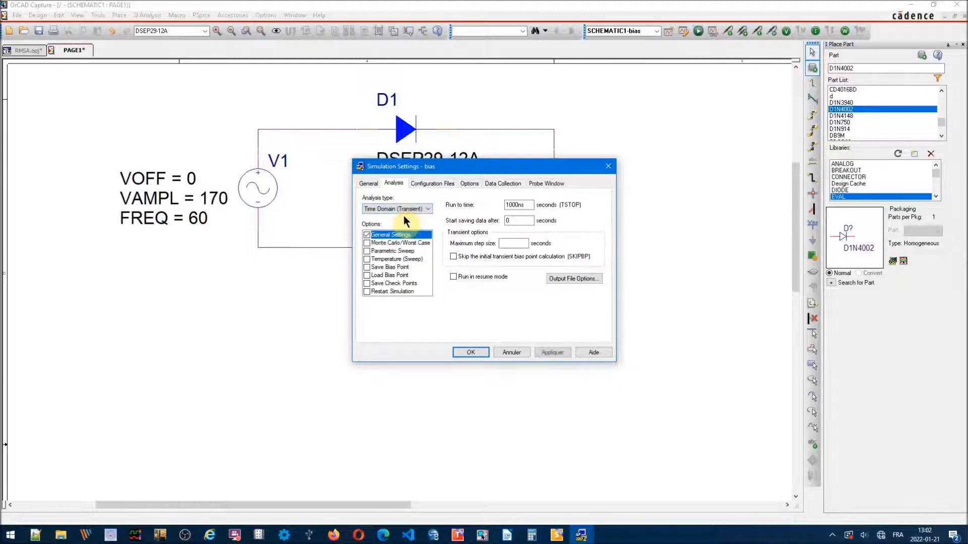
pyautogui.click(522, 206)
pyautogui.doubleClick(525, 205)
pyautogui.write('33.33m')
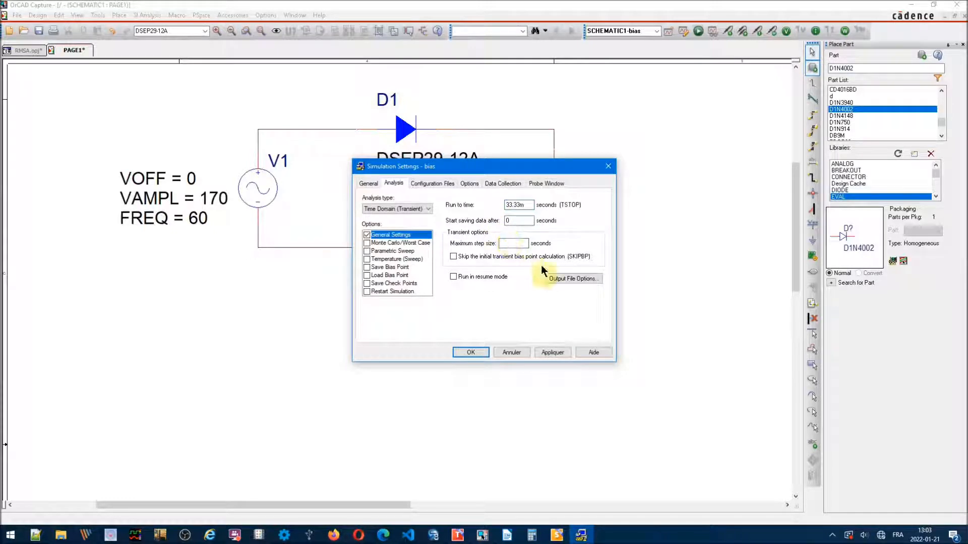
pyautogui.write('0.01m')
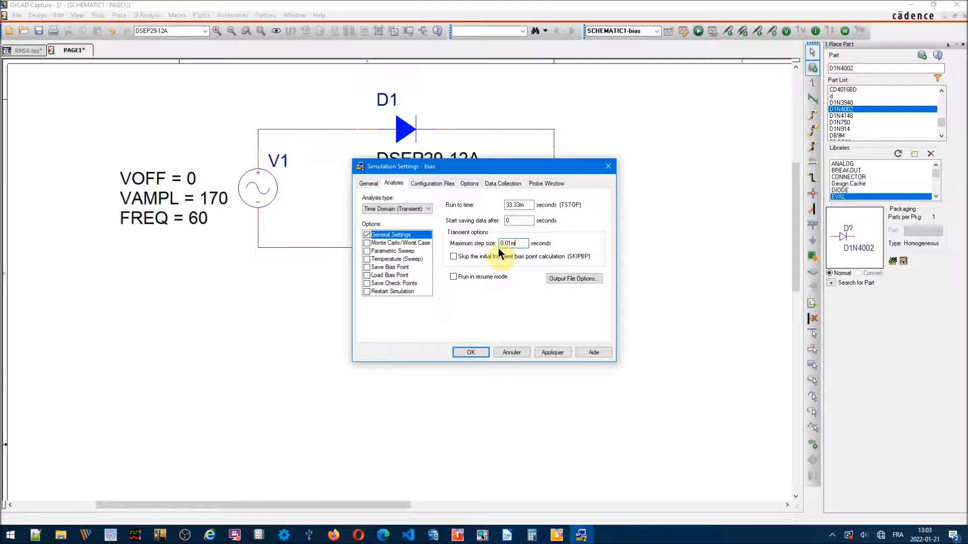
pyautogui.click(469, 353)
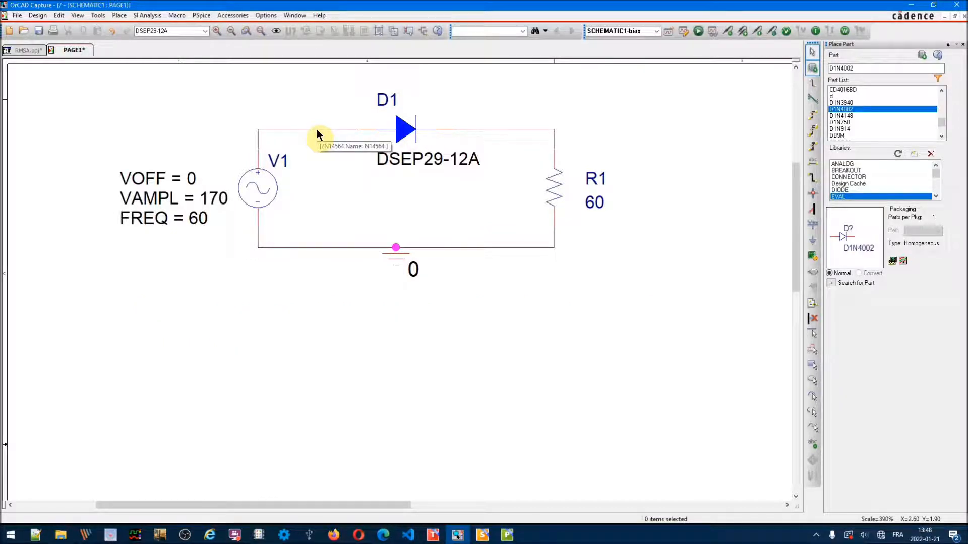
# Place the net alias A on the upper wire between V1 and D1.
pyautogui.press('n')
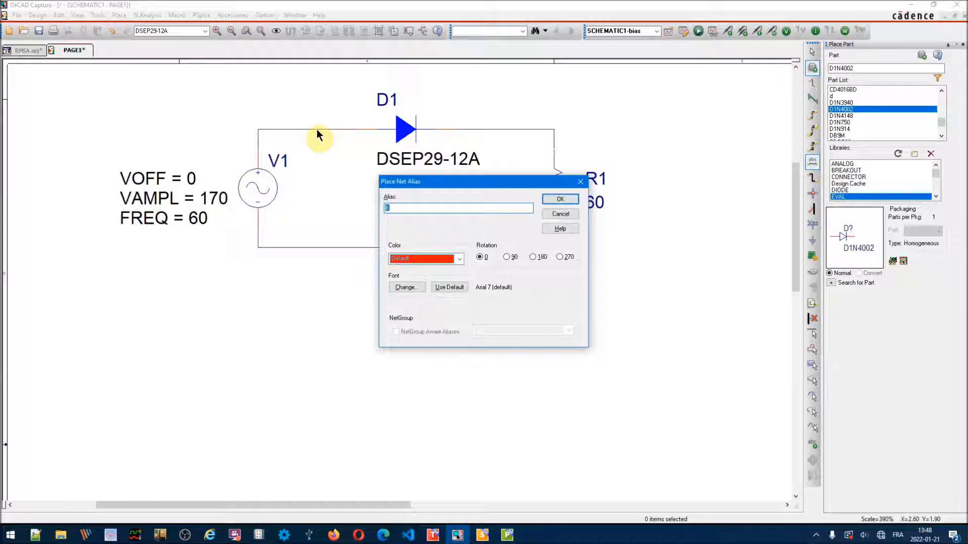
pyautogui.write('A')
pyautogui.click(559, 199)
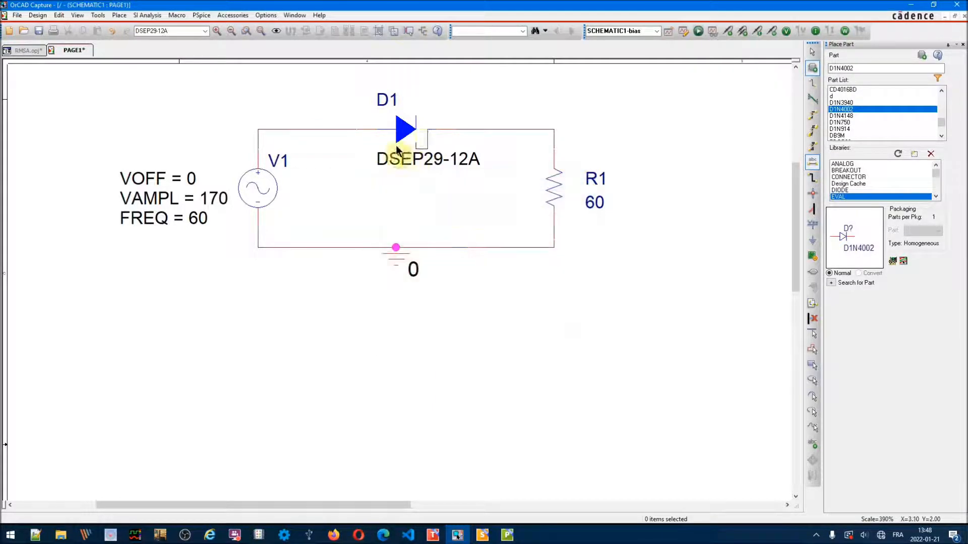
pyautogui.click(321, 129)
pyautogui.click(322, 129)
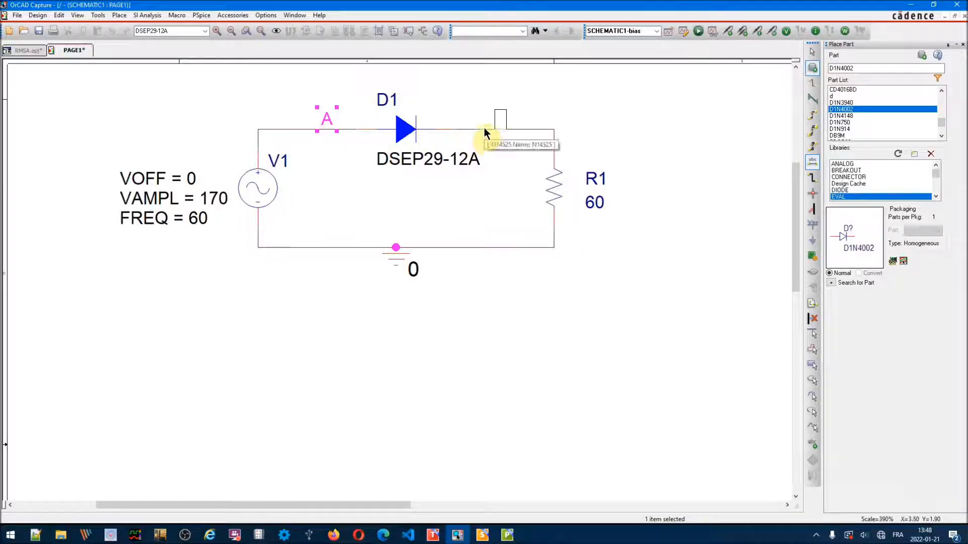
# Place the net alias B on the upper wire between D1 and R1.
pyautogui.press('n')
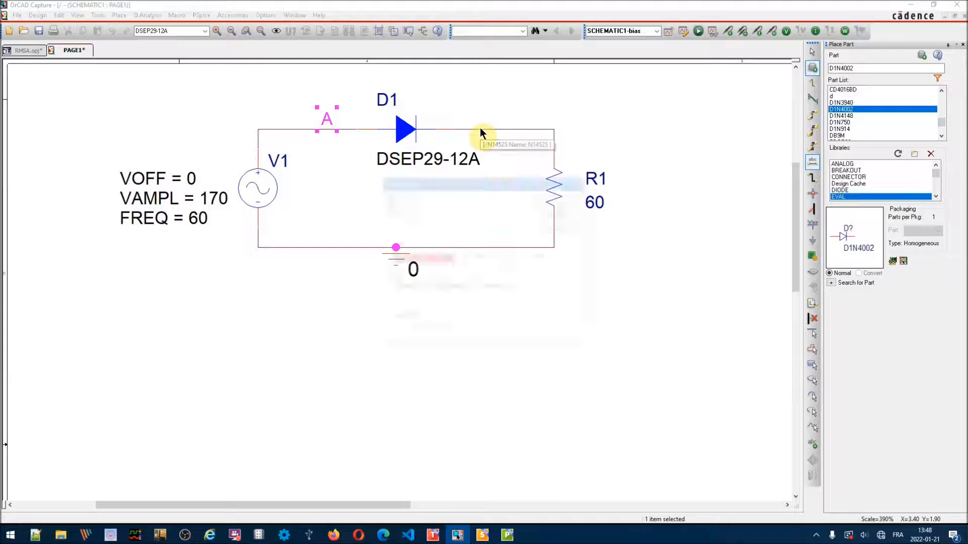
pyautogui.write('B')
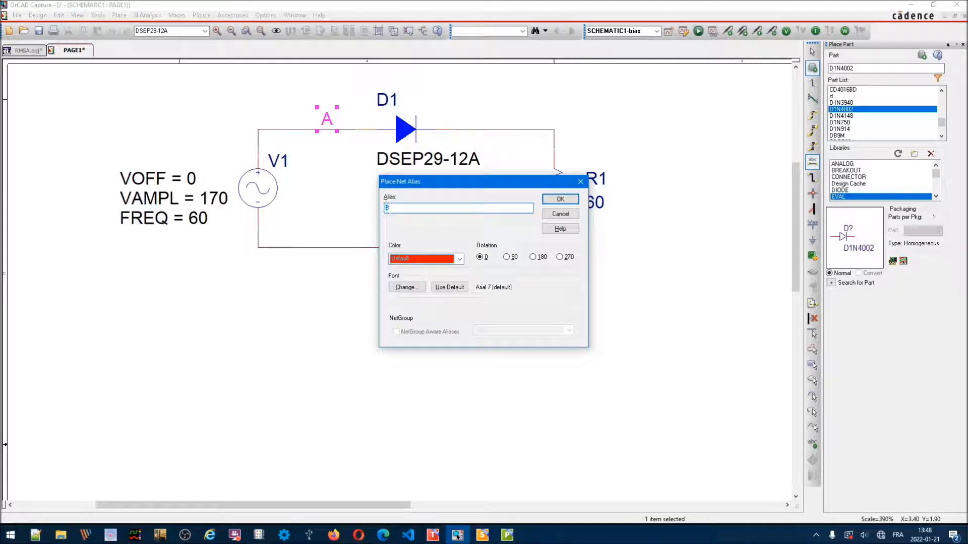
pyautogui.press('Return')
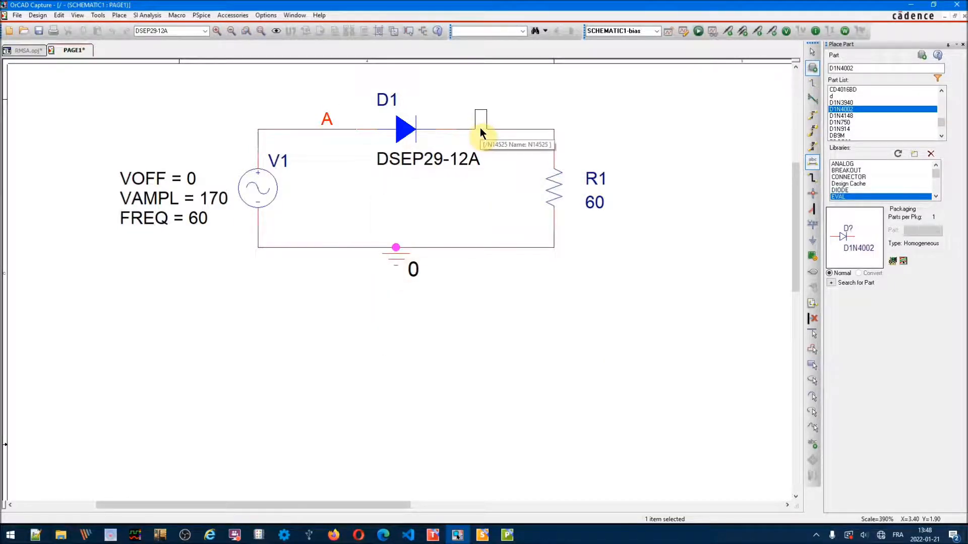
pyautogui.click(479, 128)
pyautogui.press('Escape')
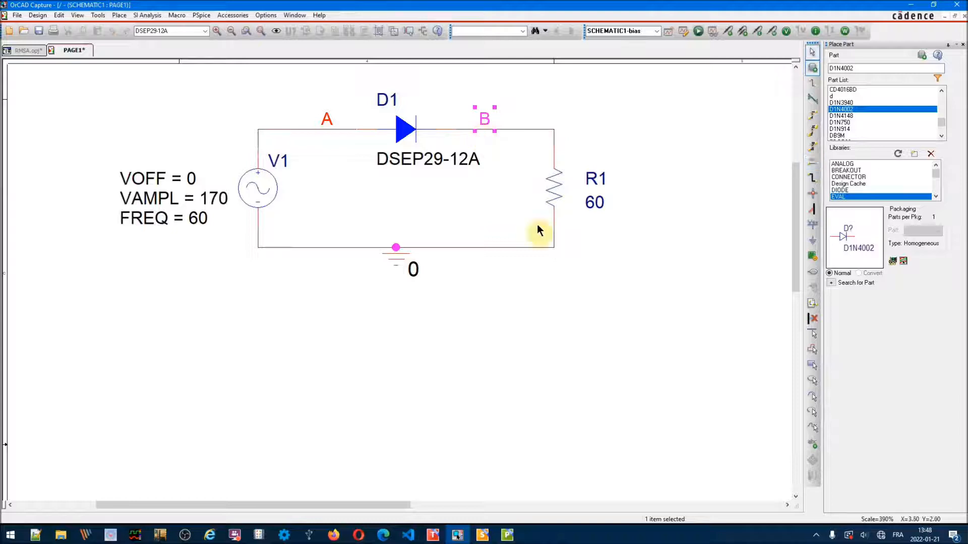
pyautogui.click(599, 276)
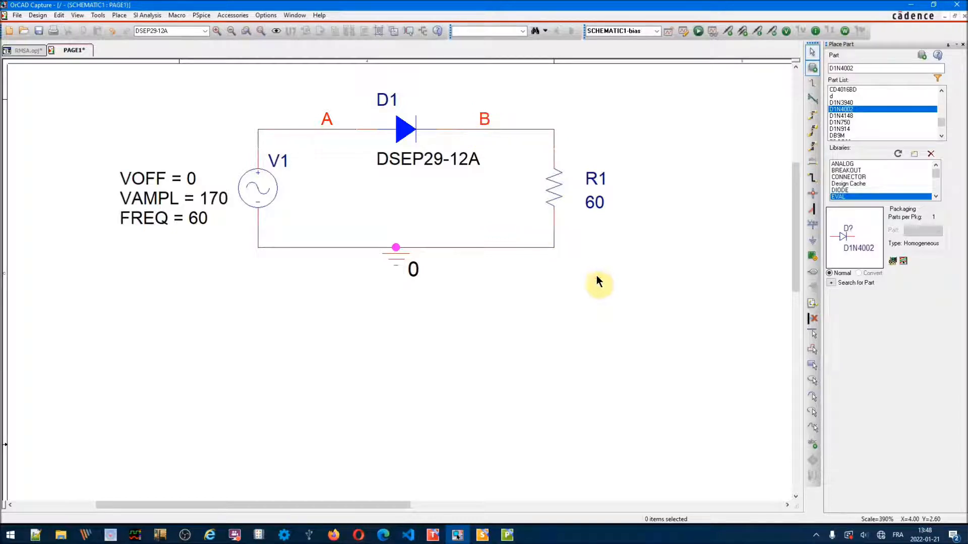
# Place a voltage marker on net B at the corner above R1 and run the simulation.
pyautogui.click(730, 34)
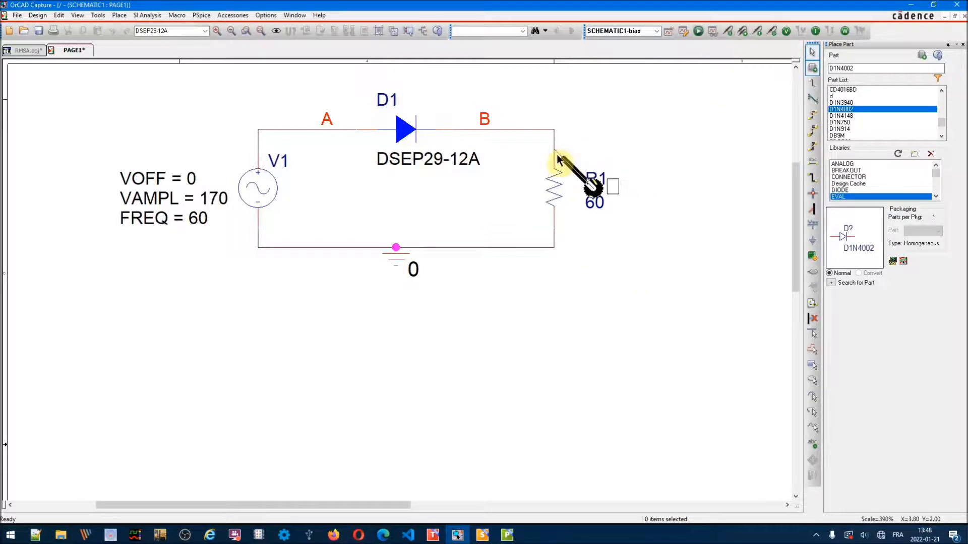
pyautogui.click(548, 131)
pyautogui.press('Escape')
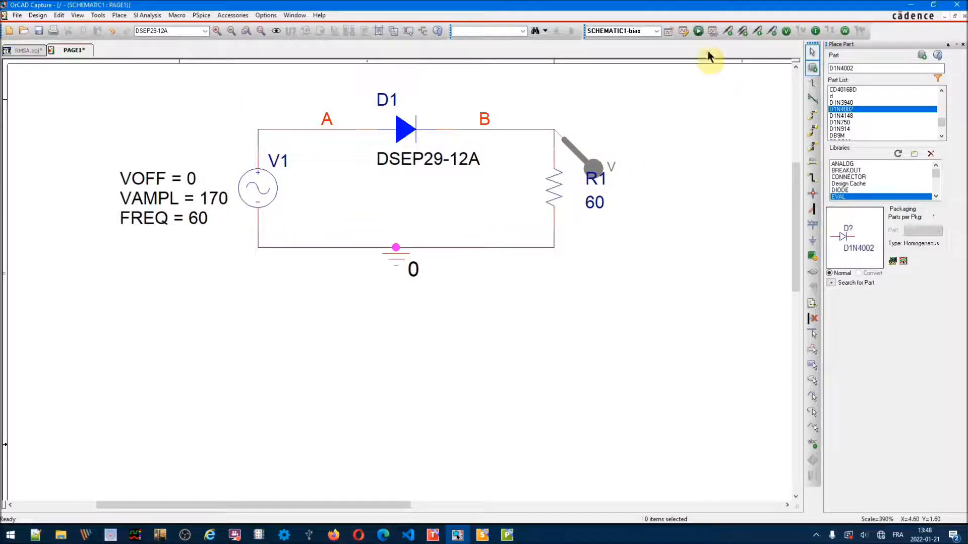
pyautogui.click(698, 31)
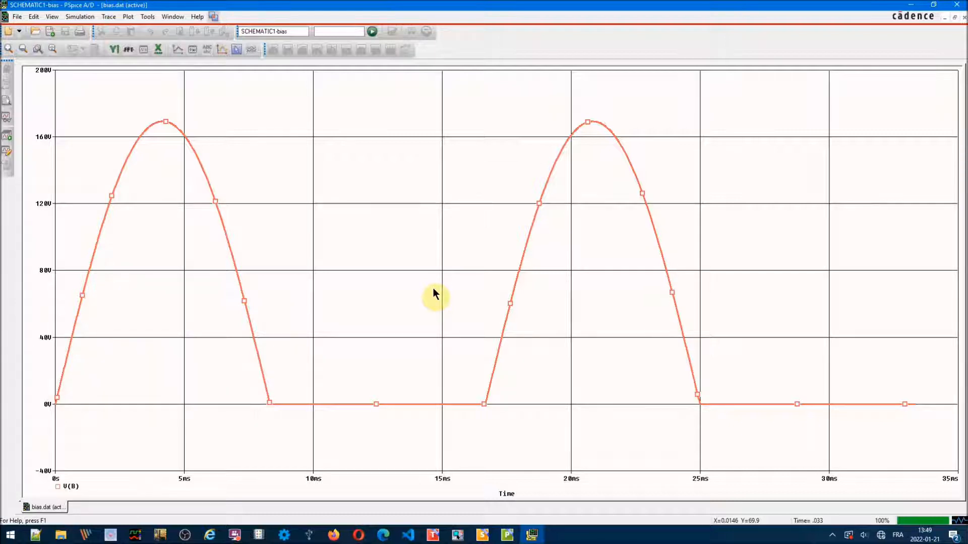
# Enter AVG(V(B)) and RMS(V(B)) as new trace expressions for the simulation plot.
pyautogui.click(109, 16)
pyautogui.click(121, 29)
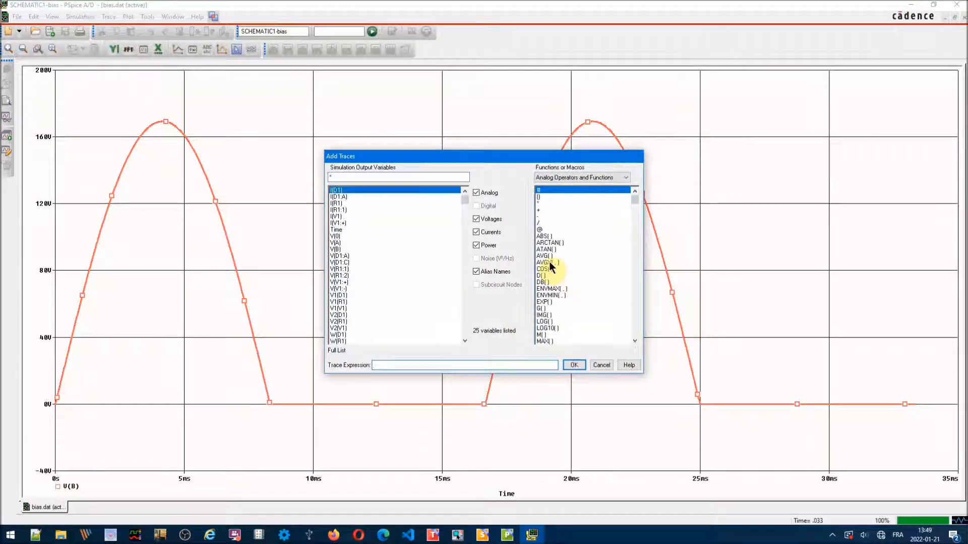
pyautogui.click(543, 256)
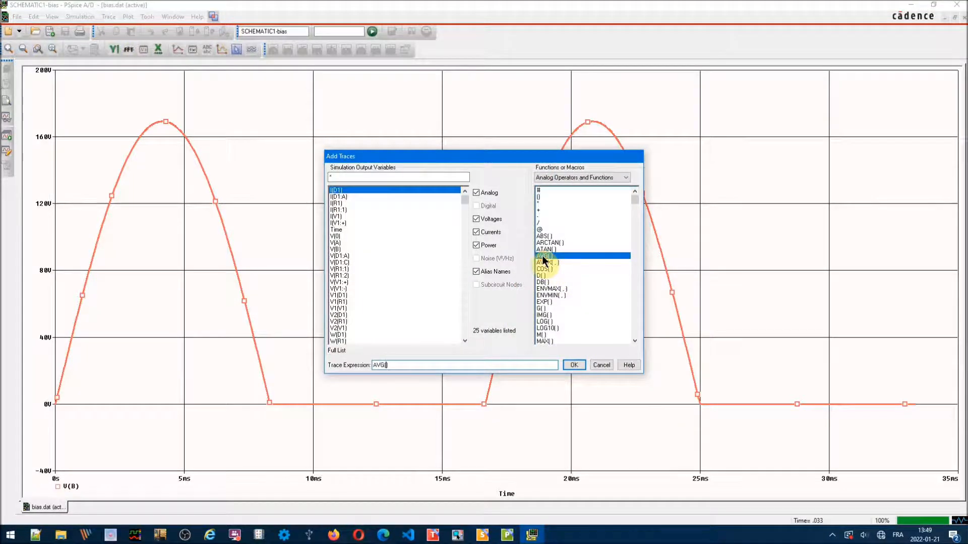
pyautogui.click(334, 249)
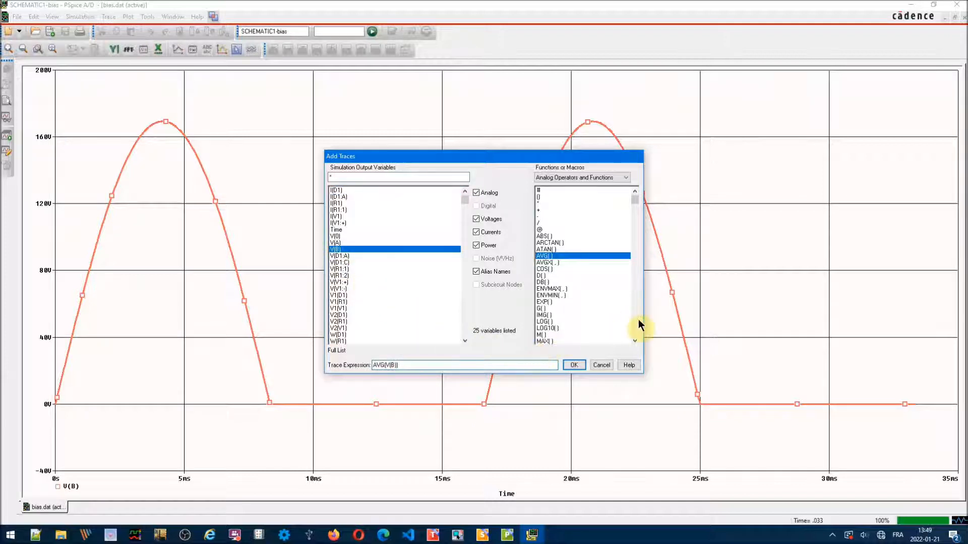
pyautogui.scroll(-4, 635, 344)
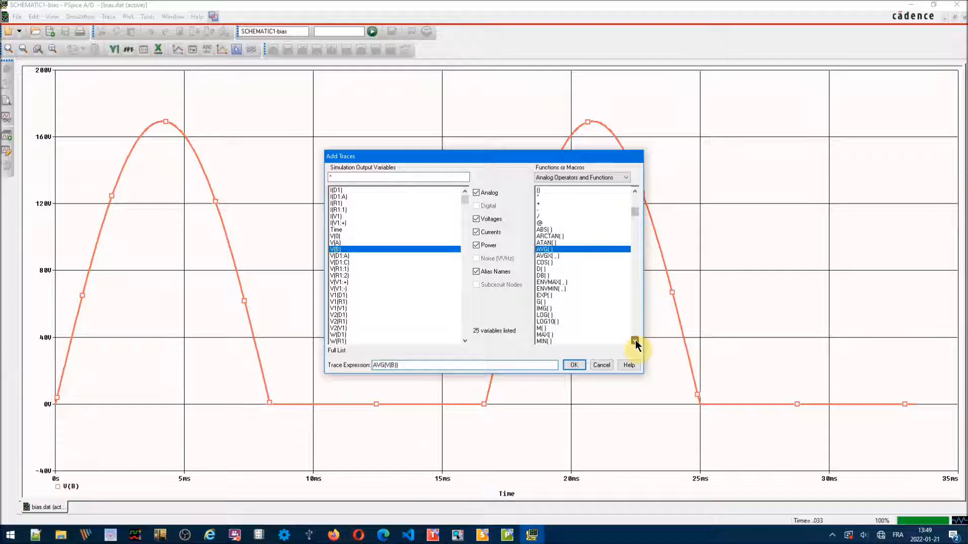
pyautogui.click(545, 309)
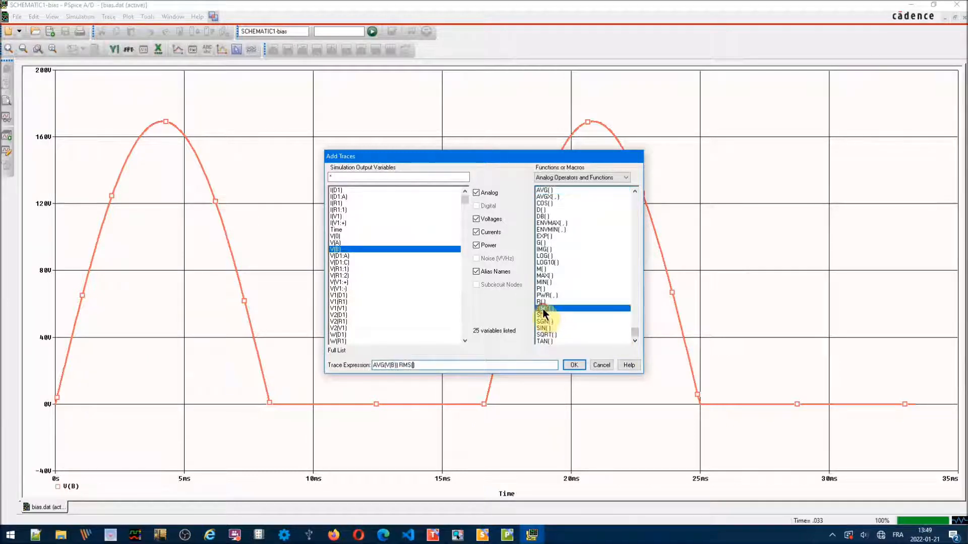
pyautogui.click(337, 250)
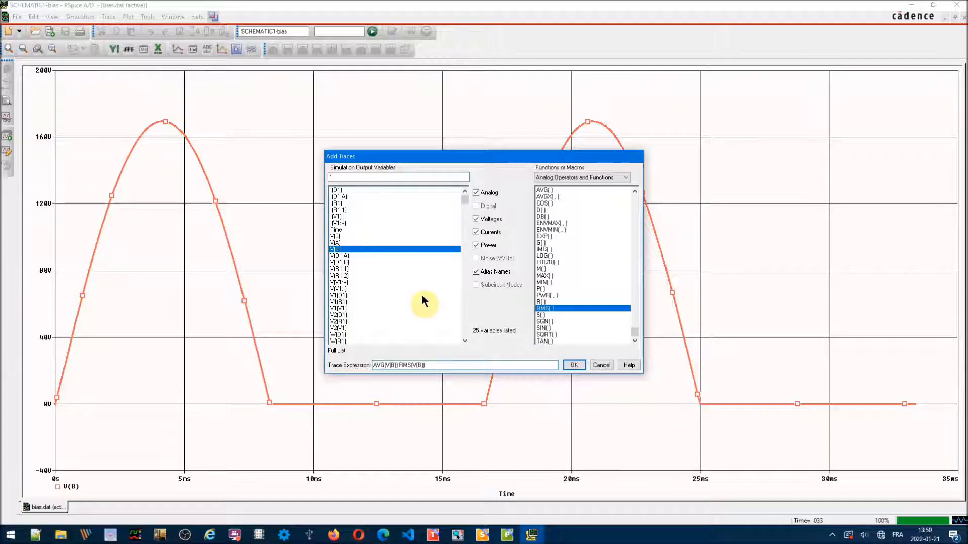
# Append the expression V(B)- AVG(V(B)) to the trace list and plot all the entered traces.
pyautogui.click(335, 252)
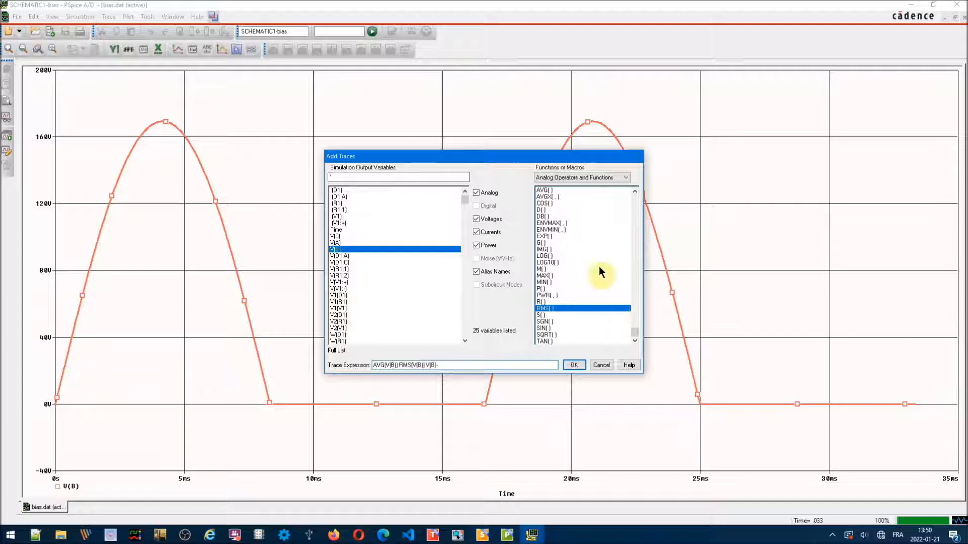
pyautogui.write('-')
pyautogui.click(543, 191)
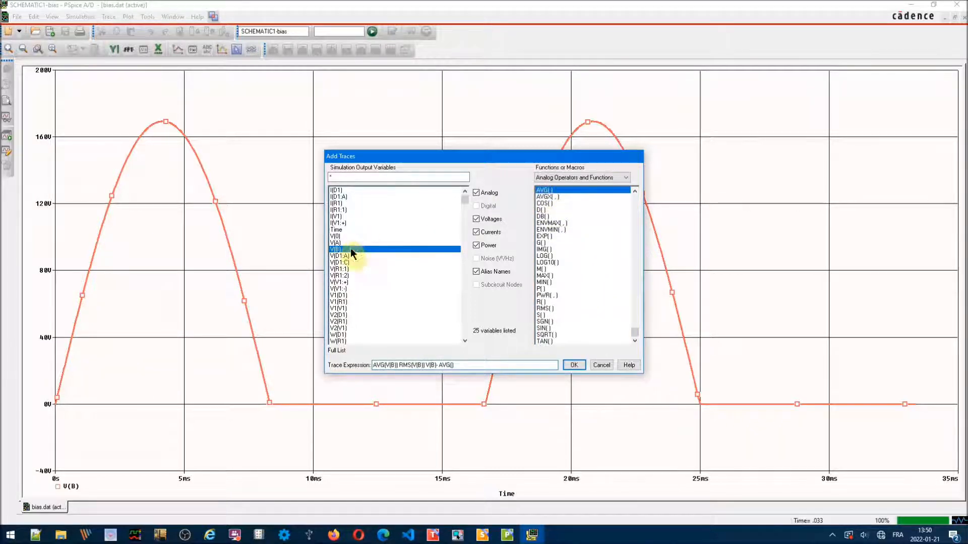
pyautogui.click(336, 249)
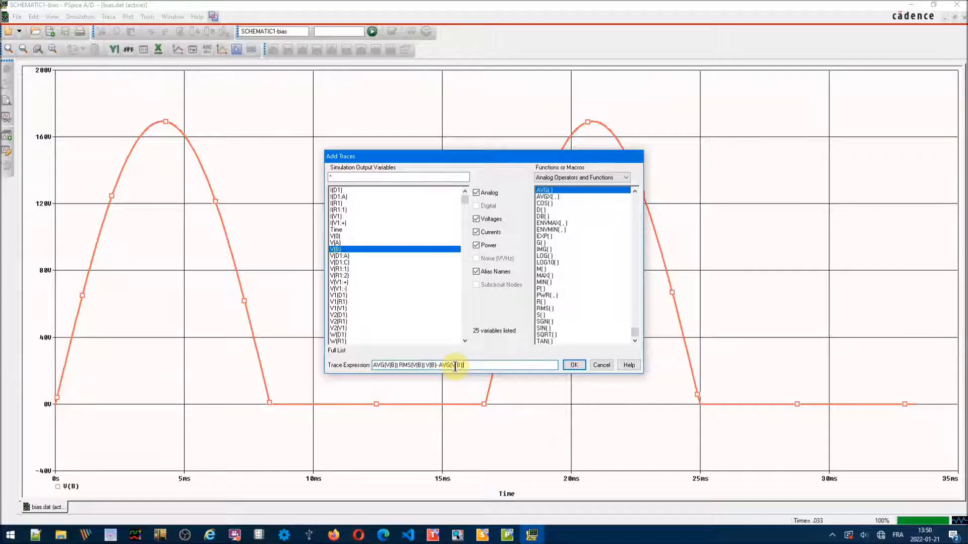
pyautogui.click(573, 365)
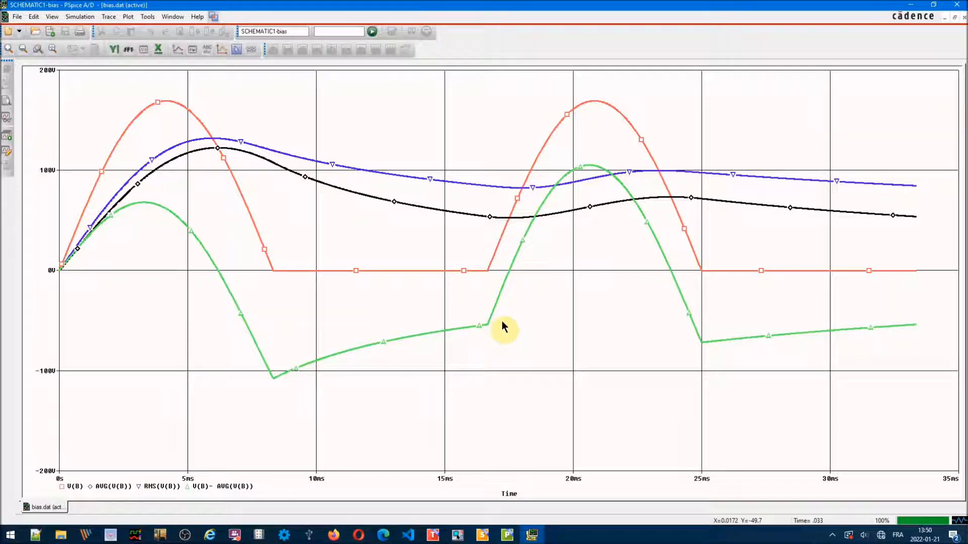
# Copy the expression of the V(B)- AVG(V(B)) trace and reuse it to add the trace RMS(V(B)- AVG(V(B))).
pyautogui.doubleClick(210, 486)
pyautogui.moveTo(403, 364); pyautogui.dragTo(343, 369)
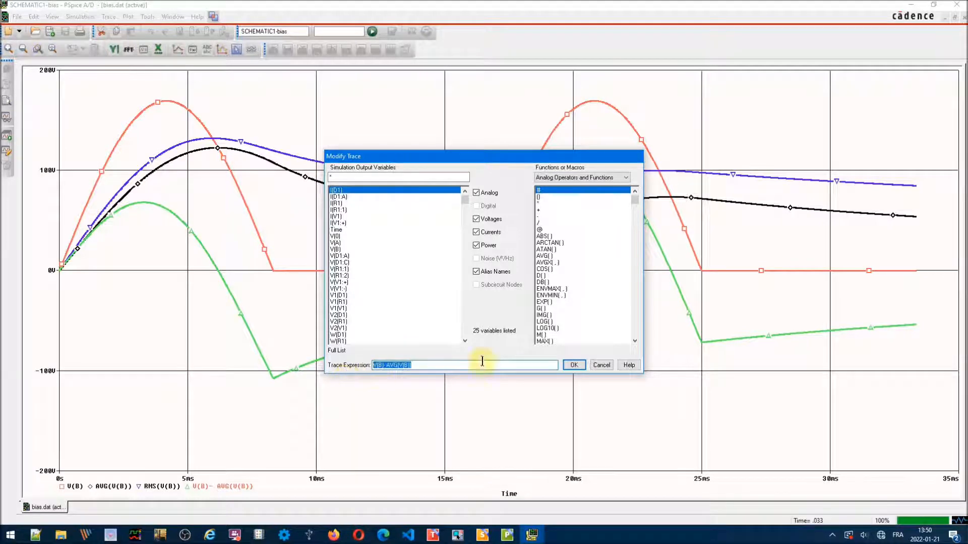
pyautogui.click(597, 365)
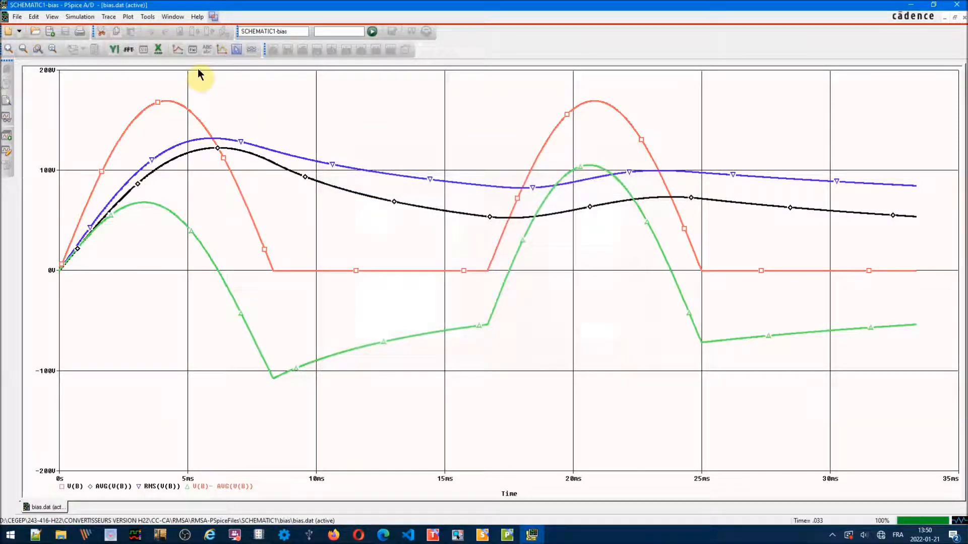
pyautogui.click(109, 17)
pyautogui.click(123, 32)
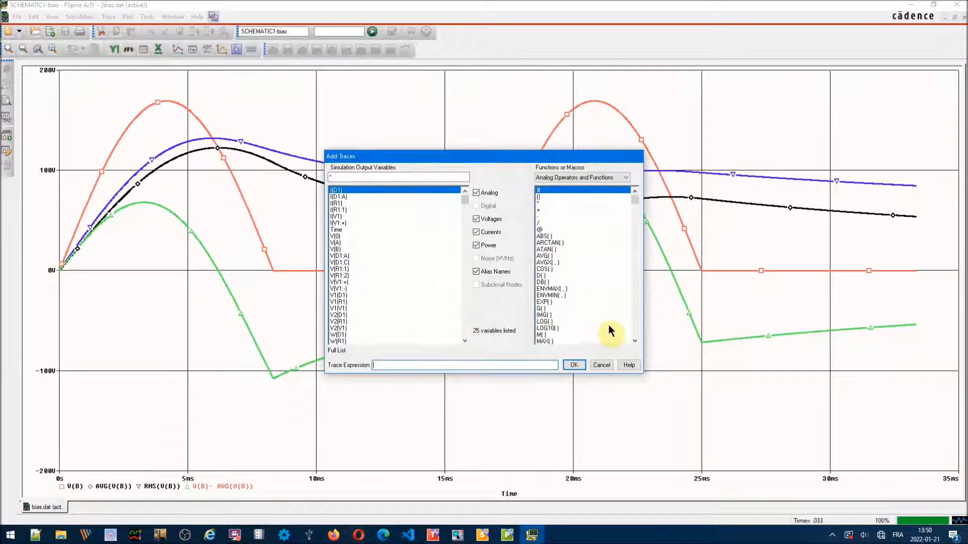
pyautogui.click(635, 330)
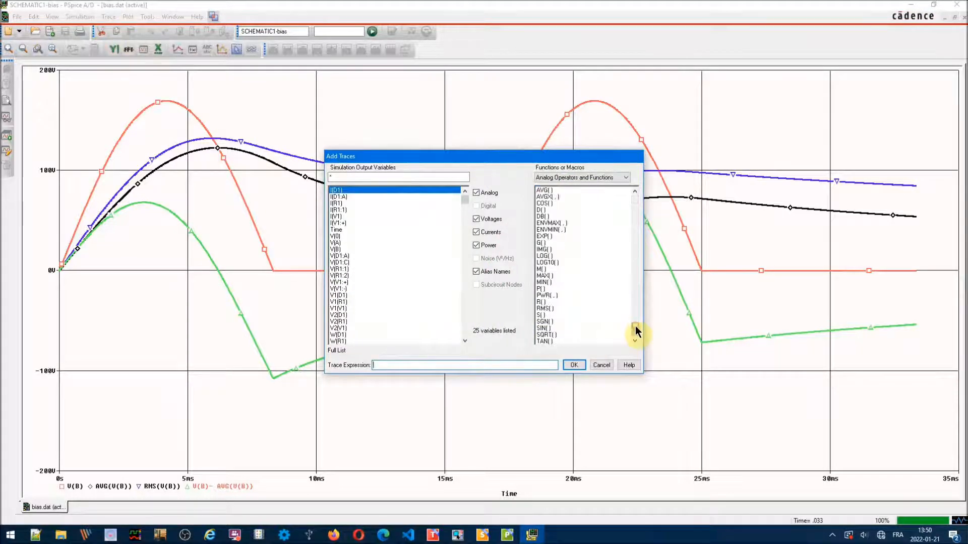
pyautogui.click(542, 309)
pyautogui.write('V(B)- AVG(V(B))')
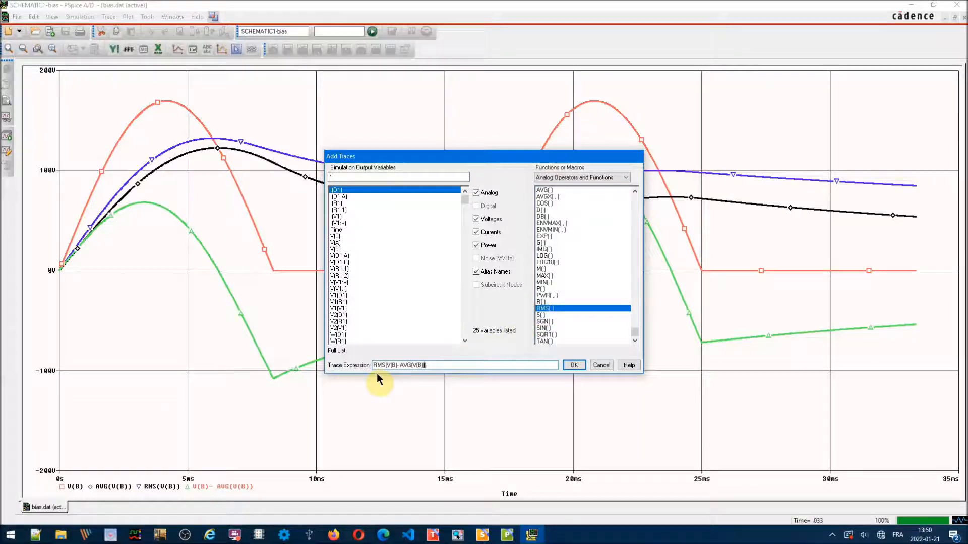
pyautogui.click(570, 364)
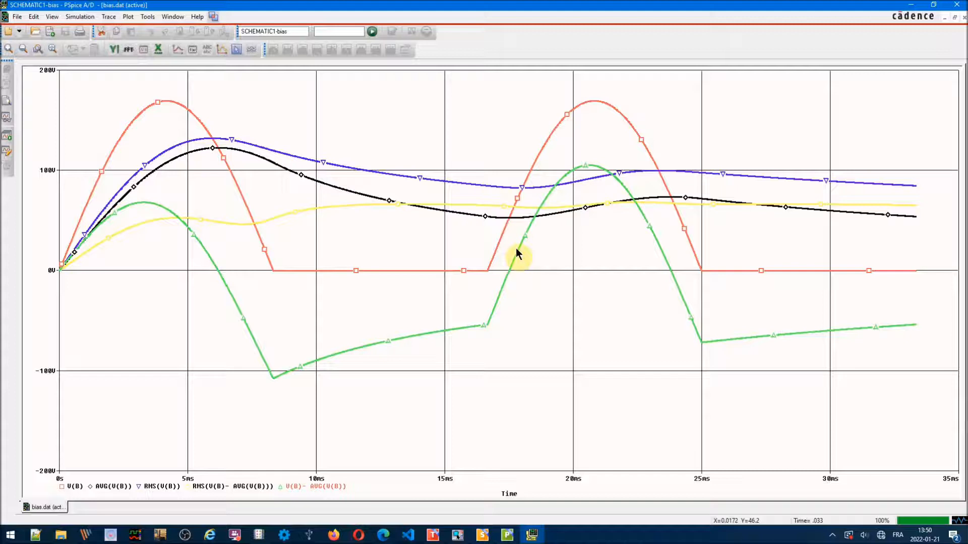
pyautogui.click(280, 306)
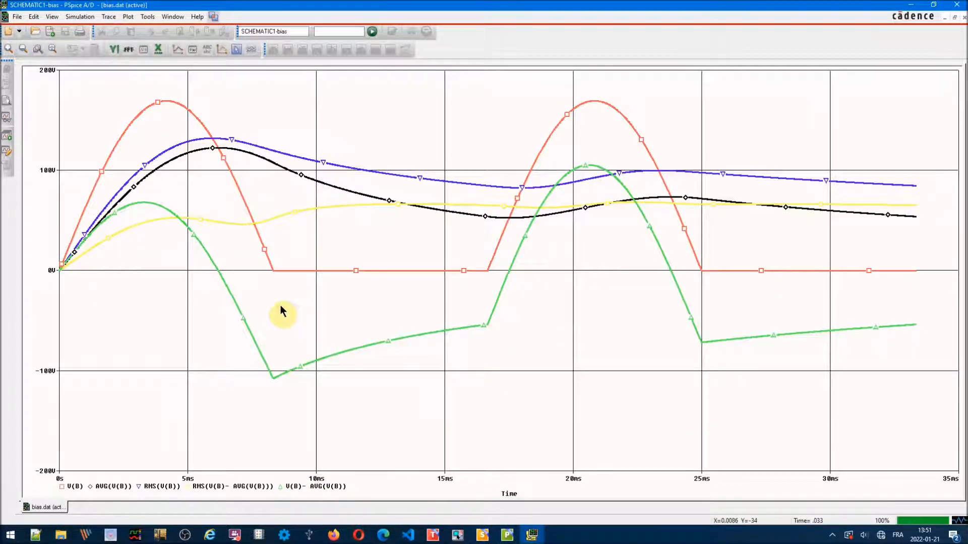
# Display the cursors, move cursor 1 to about 16.7 ms and enlarge the cursor value table.
pyautogui.click(236, 49)
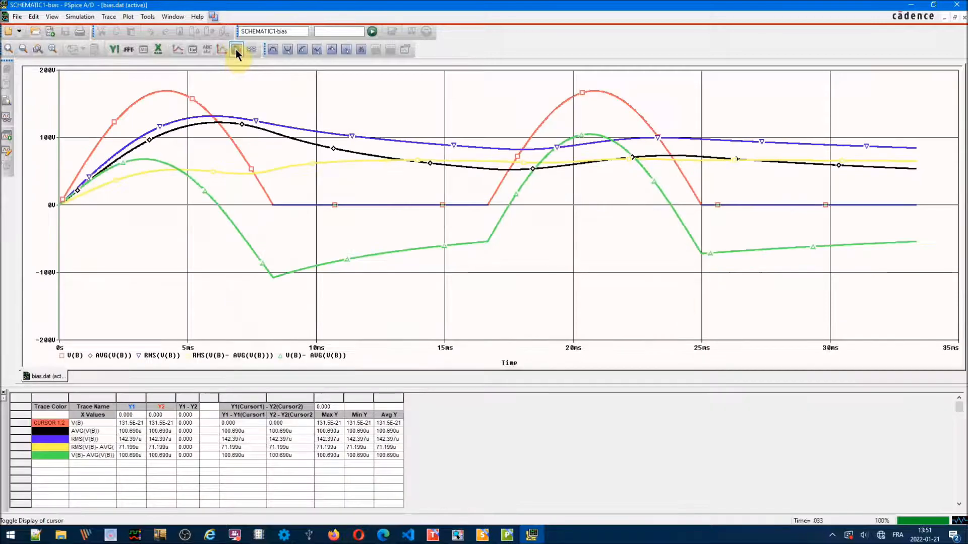
pyautogui.moveTo(277, 233); pyautogui.dragTo(493, 234)
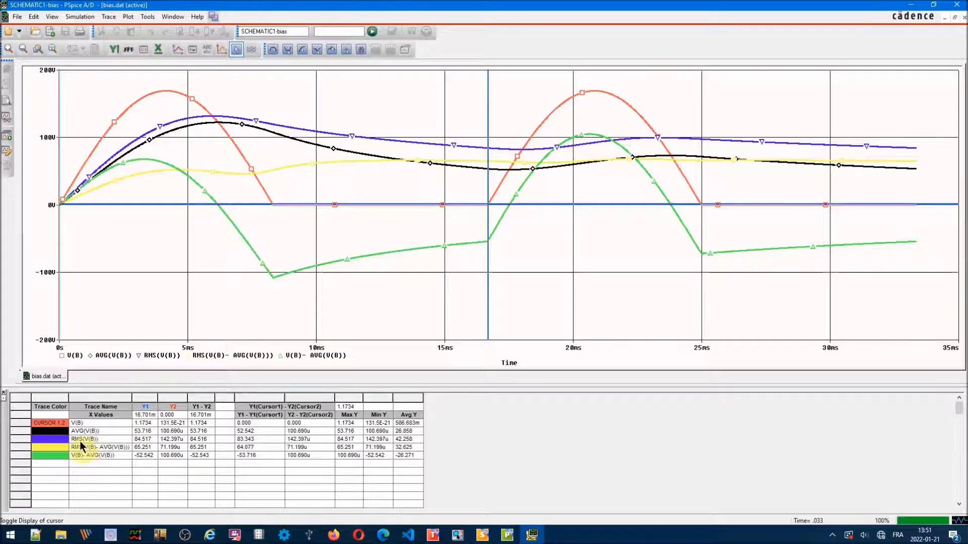
pyautogui.scroll(-1, 78, 444)
pyautogui.scroll(2, 75, 443)
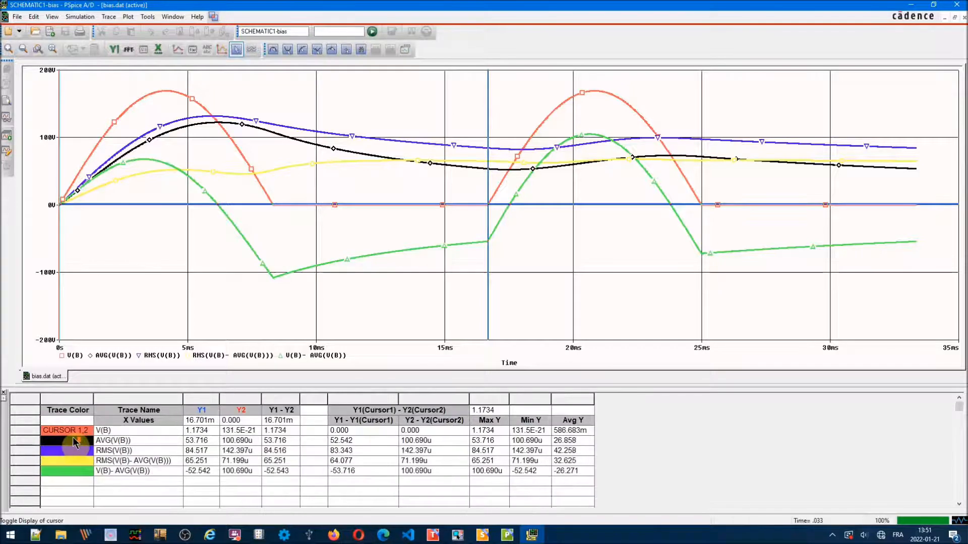
pyautogui.scroll(1, 74, 442)
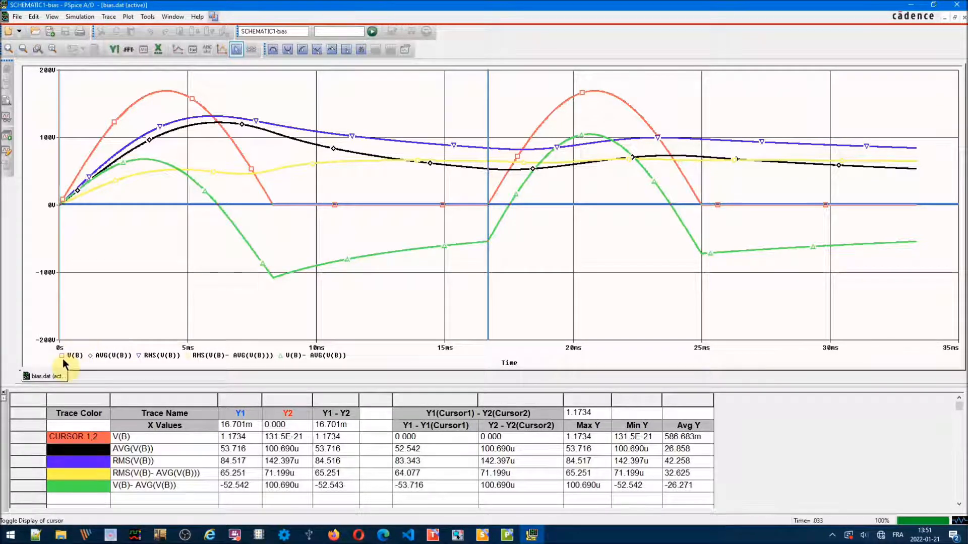
# Label the cursor 1 point on the AVG(V(B)) trace and on the RMS(V(B)) trace with its coordinates.
pyautogui.click(89, 355)
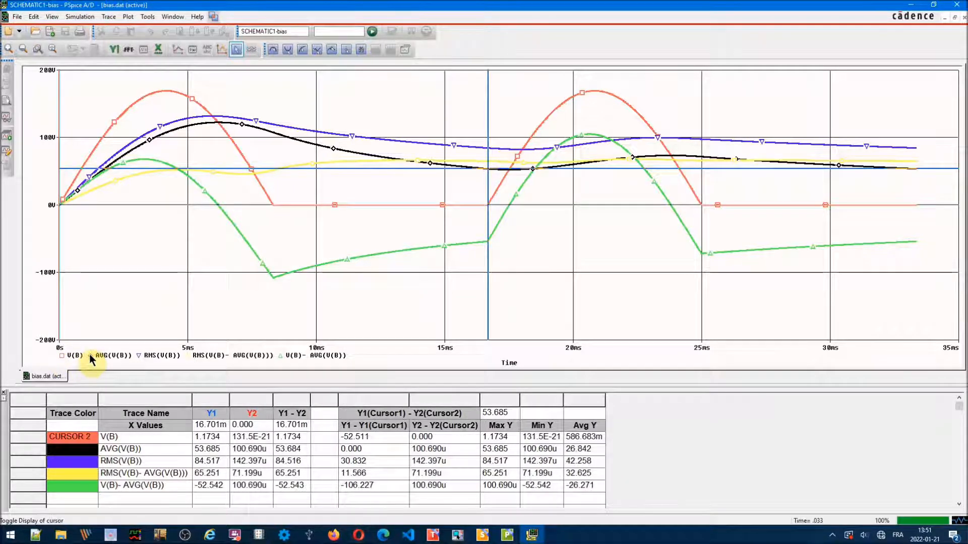
pyautogui.click(409, 50)
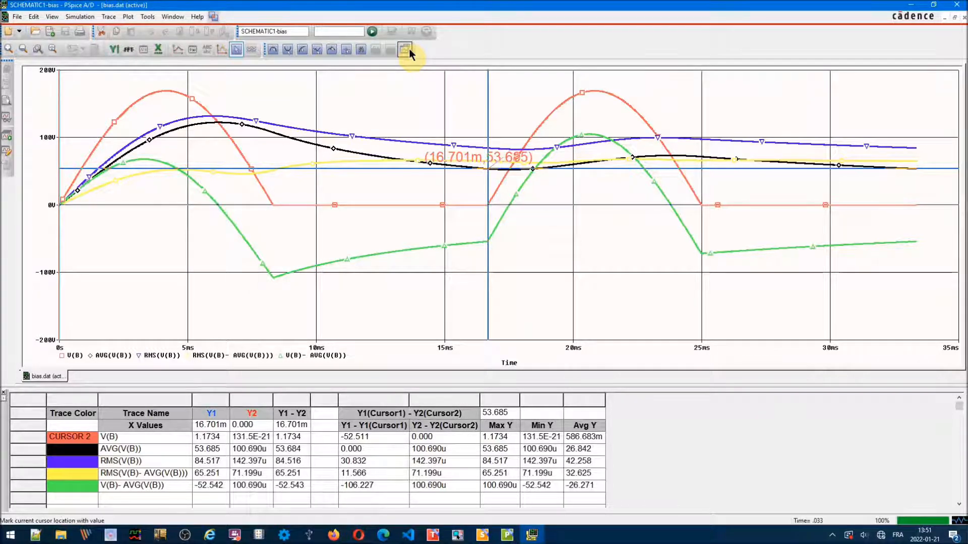
pyautogui.click(138, 355)
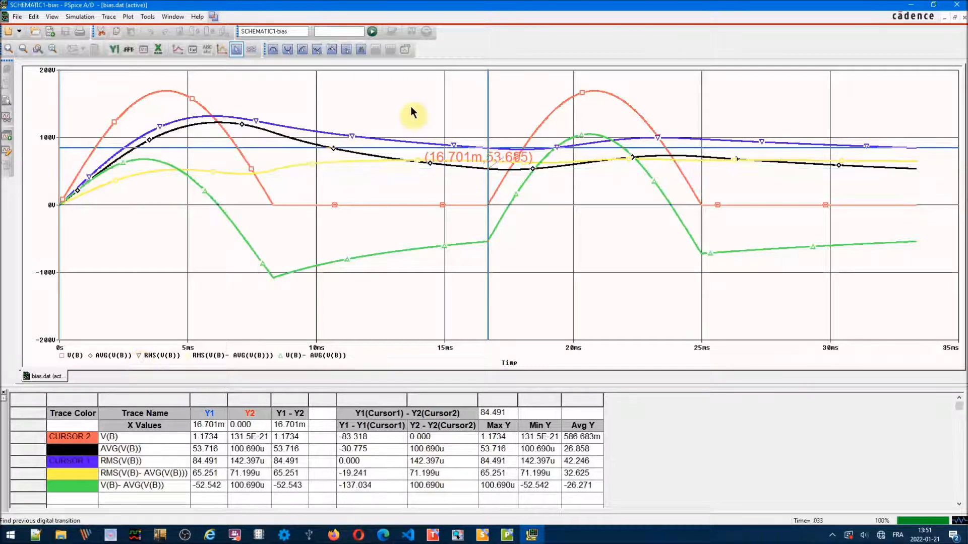
pyautogui.click(405, 51)
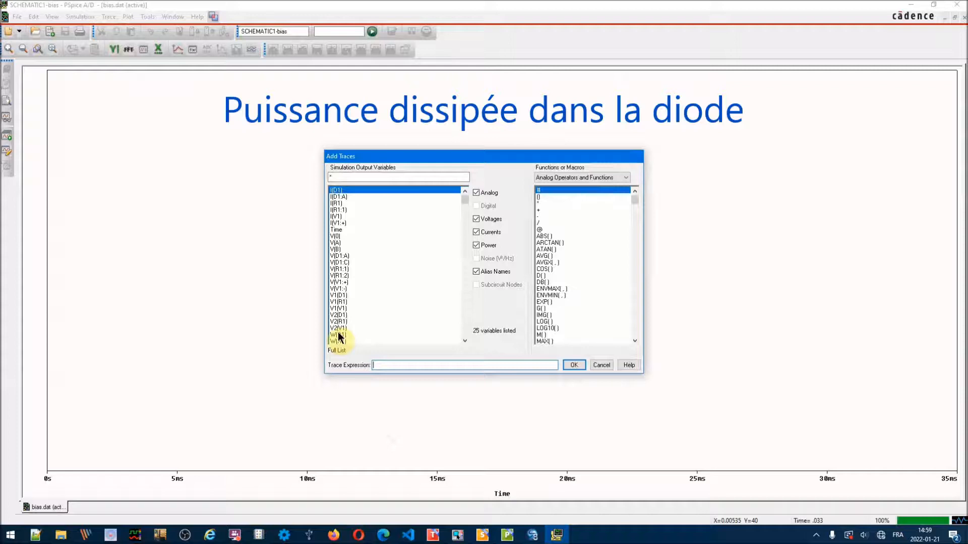
# Plot the diode's power W(D1) and add its average as the trace AVG(W(D1)).
pyautogui.doubleClick(338, 334)
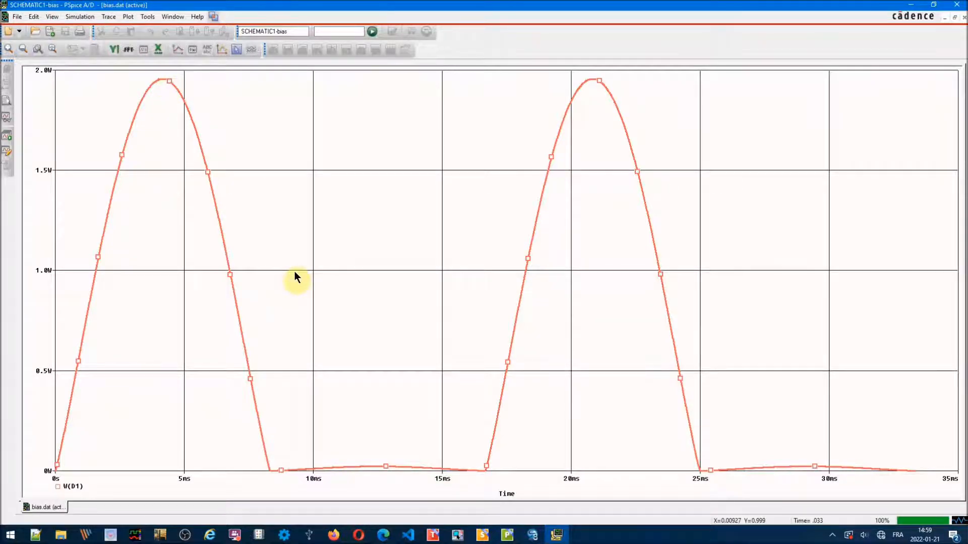
pyautogui.click(107, 17)
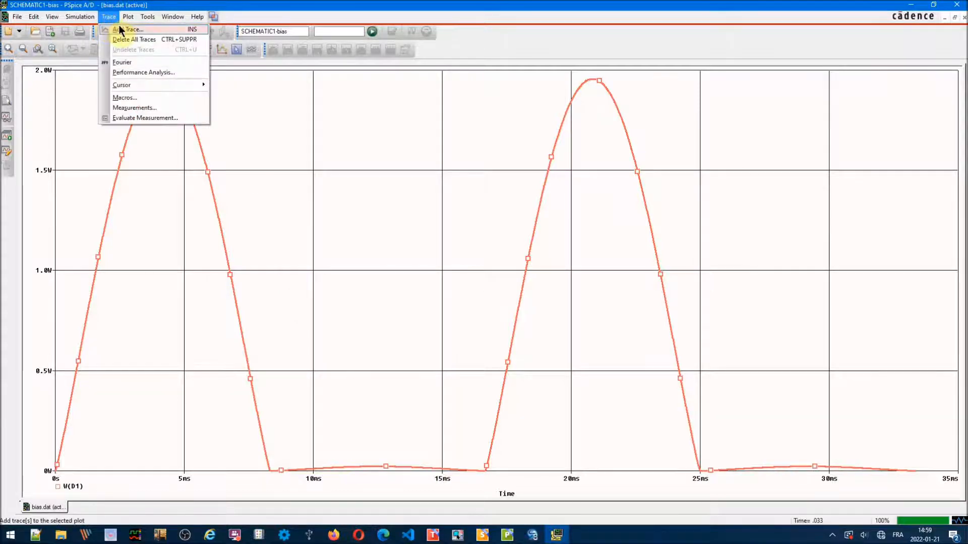
pyautogui.click(119, 28)
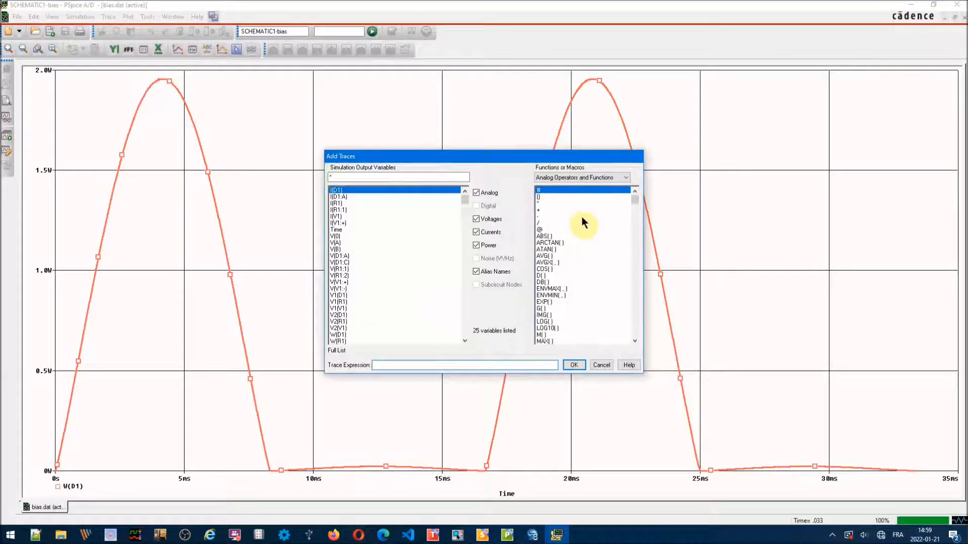
pyautogui.click(545, 257)
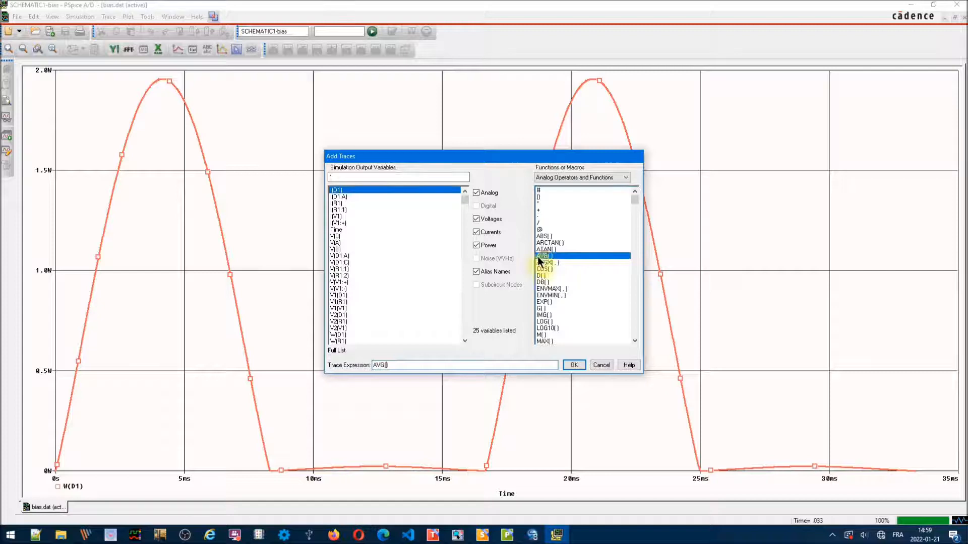
pyautogui.click(337, 335)
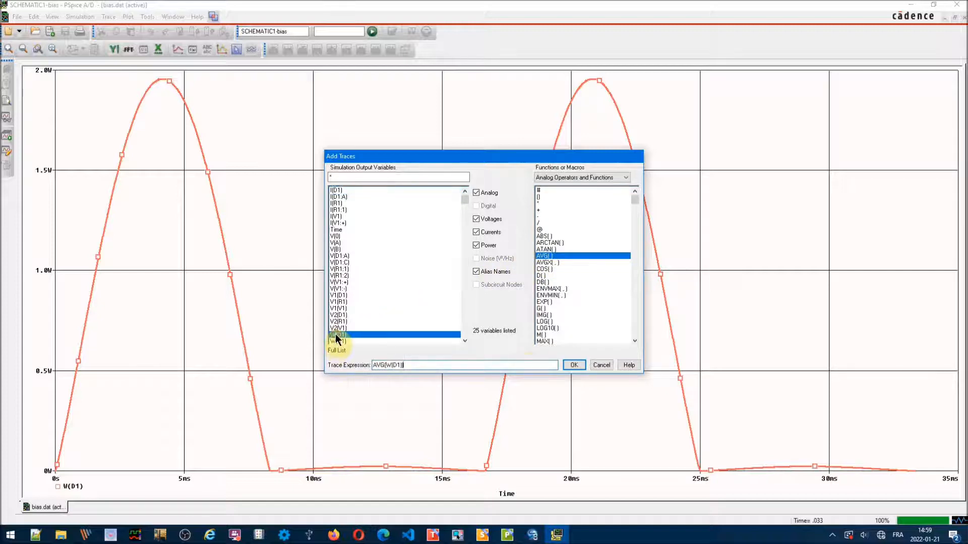
pyautogui.click(573, 365)
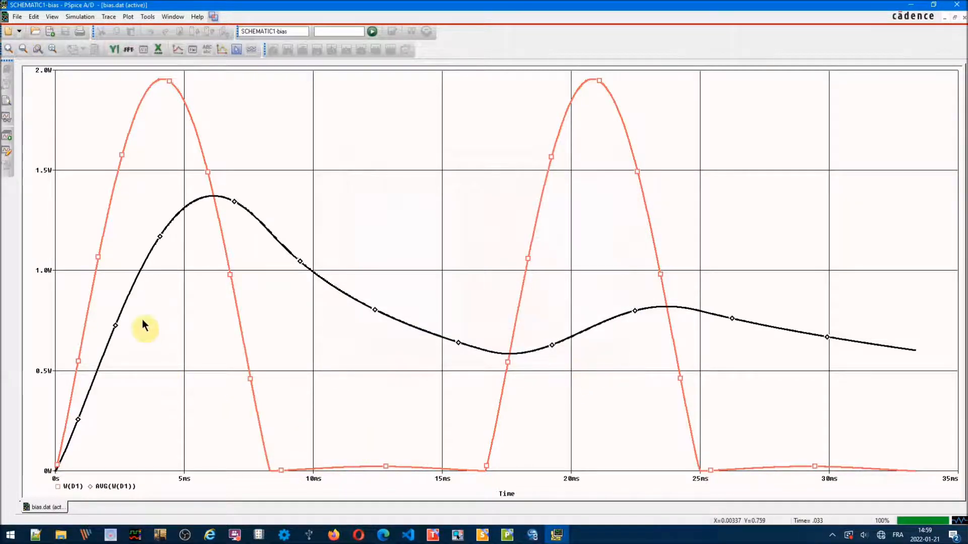
# Display the cursors on the diode power plot and move cursor 1 to about 16.67 ms.
pyautogui.click(236, 50)
pyautogui.moveTo(398, 236); pyautogui.dragTo(485, 235)
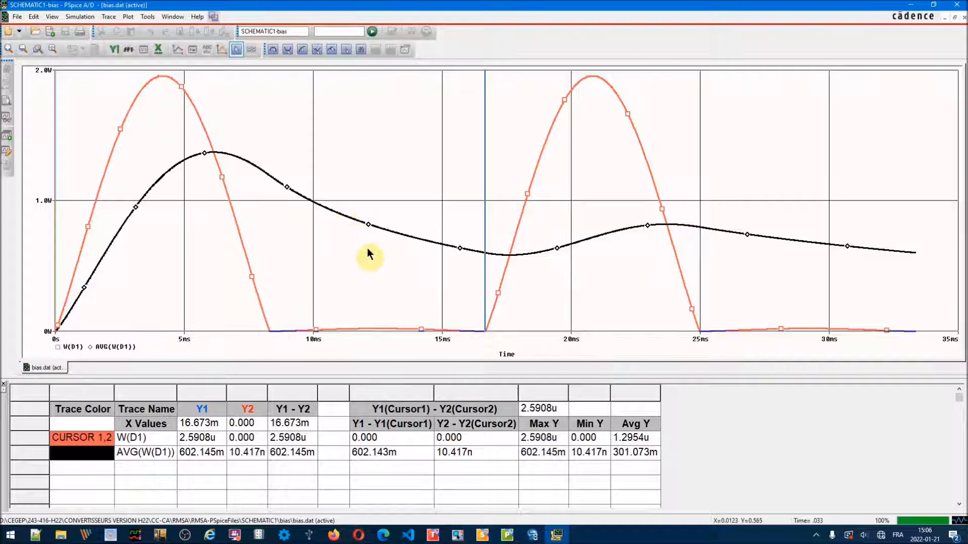
# Switch to OrCAD Capture and place a copy of the complete rectifier circuit below the original.
pyautogui.click(458, 534)
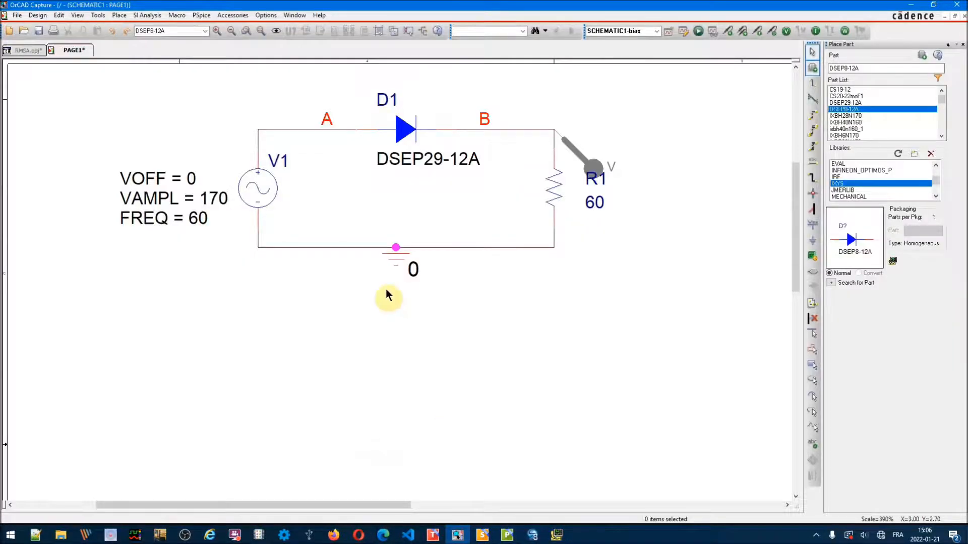
pyautogui.moveTo(112, 88); pyautogui.dragTo(657, 321)
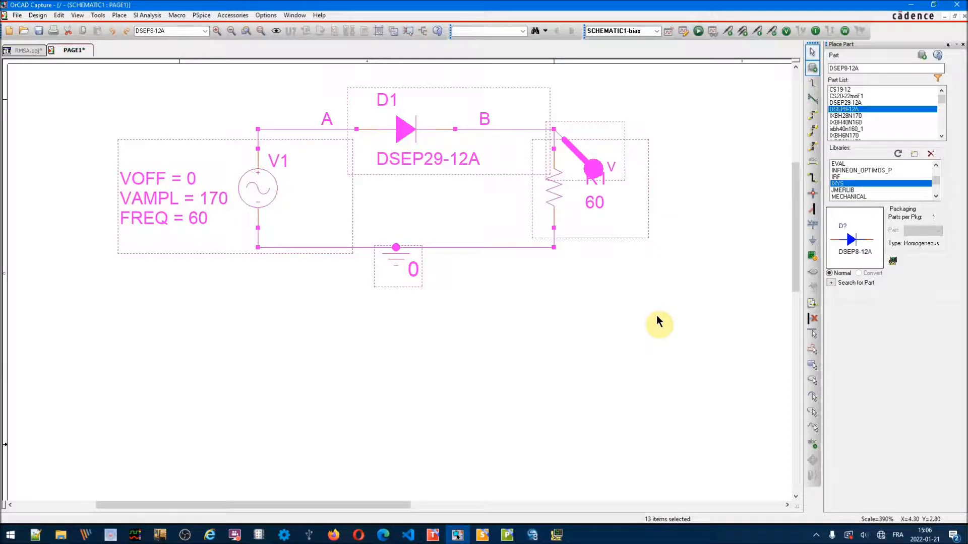
pyautogui.hotkey('ctrl', 'c')
pyautogui.hotkey('ctrl', 'v')
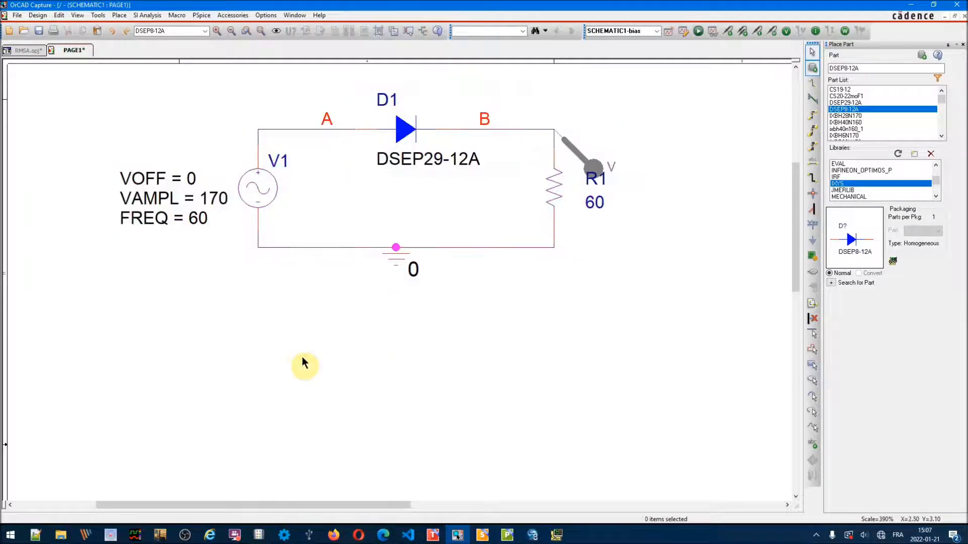
pyautogui.click(136, 292)
pyautogui.click(520, 368)
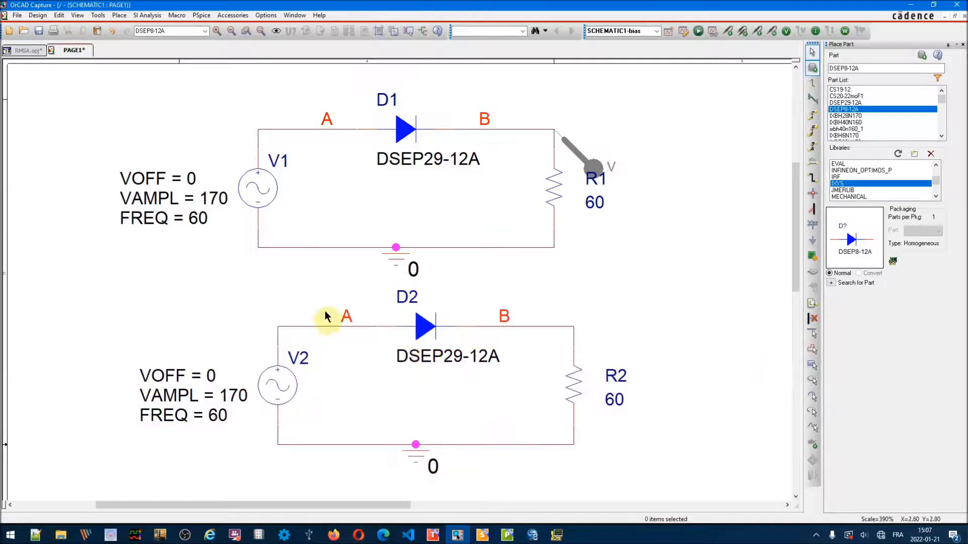
# Delete the net aliases A and B from the copied circuit.
pyautogui.click(347, 322)
pyautogui.press('Delete')
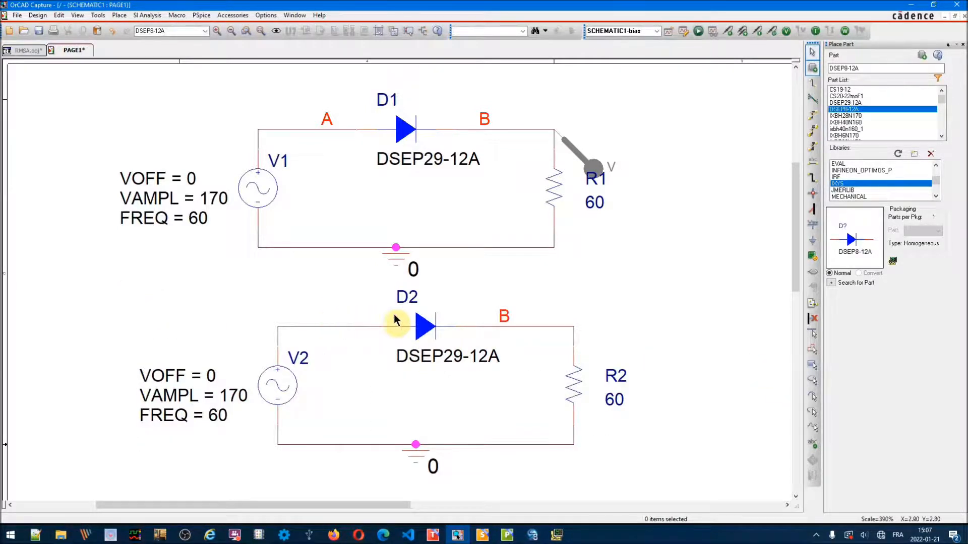
pyautogui.click(504, 317)
pyautogui.press('Delete')
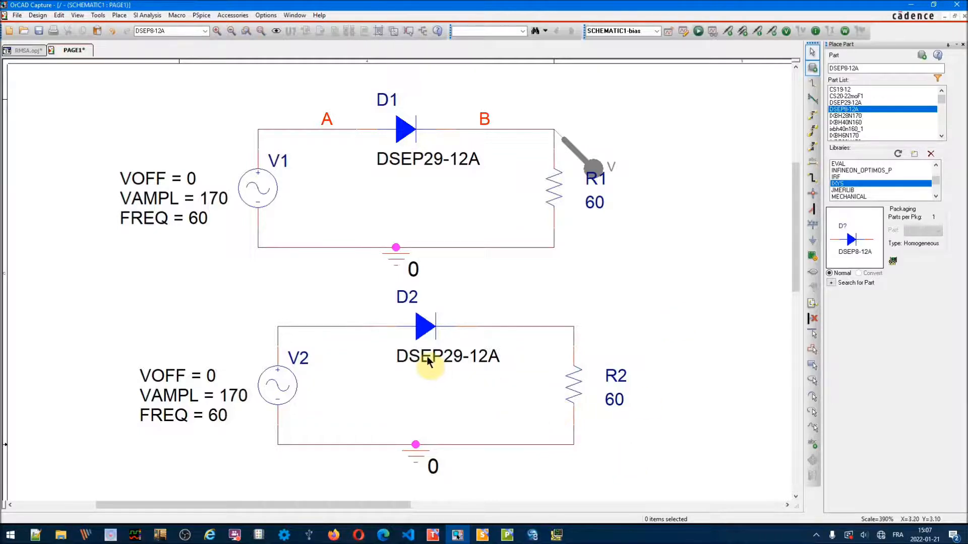
# Replace the diode in the copied circuit with a DSEP8-12A from the IXYS library.
pyautogui.click(427, 334)
pyautogui.press('Delete')
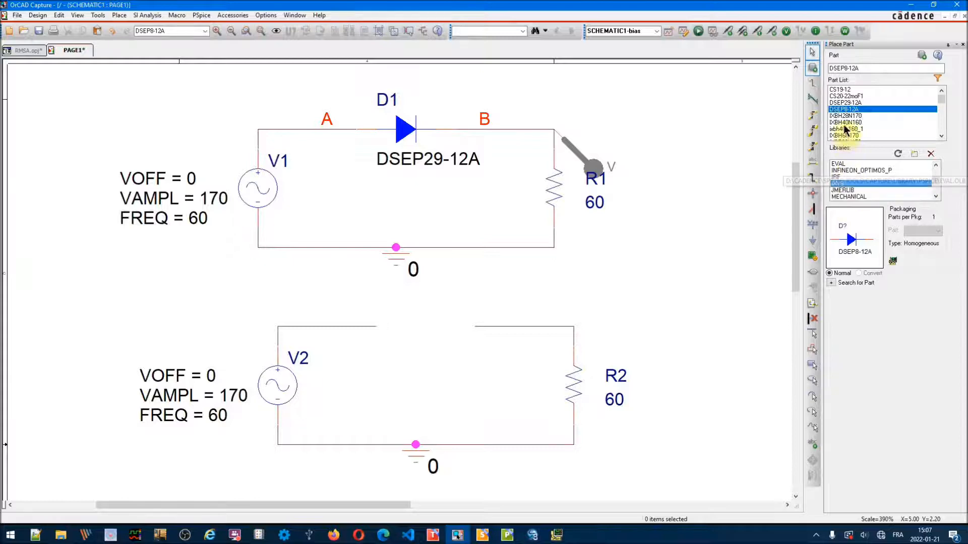
pyautogui.doubleClick(841, 110)
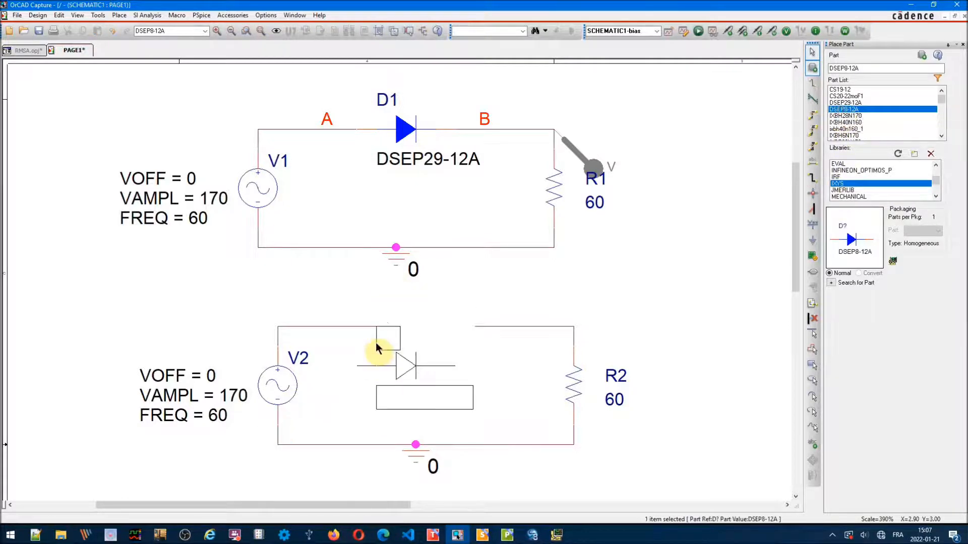
pyautogui.click(396, 318)
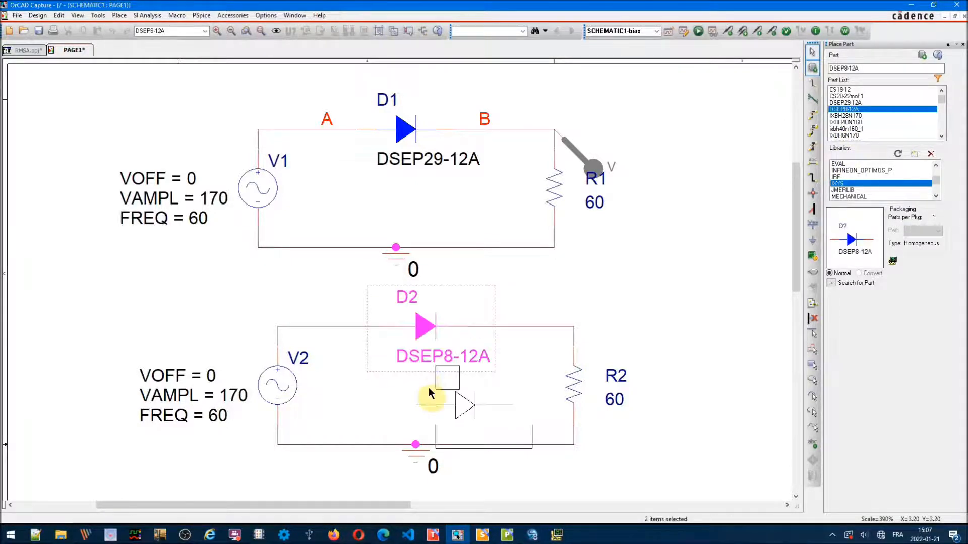
pyautogui.press('Escape')
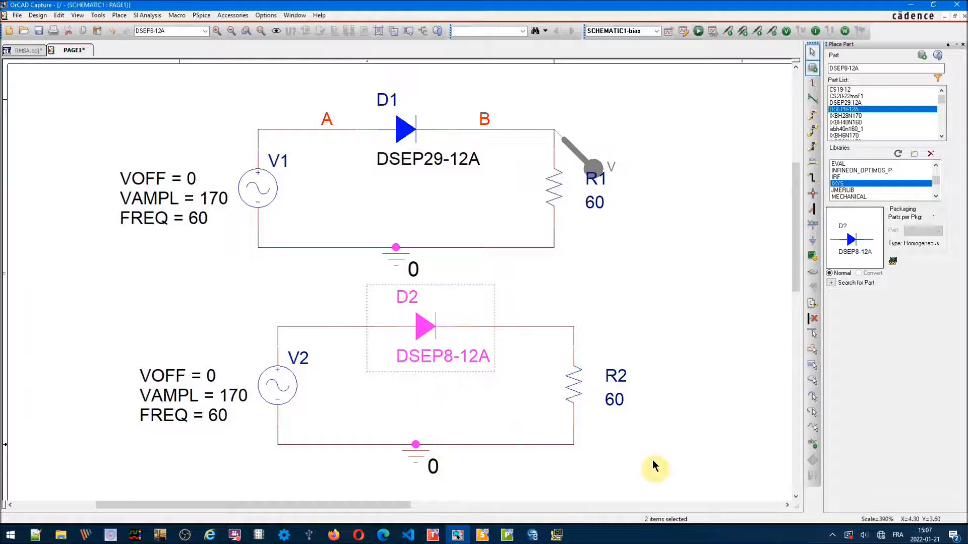
pyautogui.click(655, 298)
# Remove the voltage marker at R1 and place power dissipation markers on diodes D1 and D2.
pyautogui.click(574, 153)
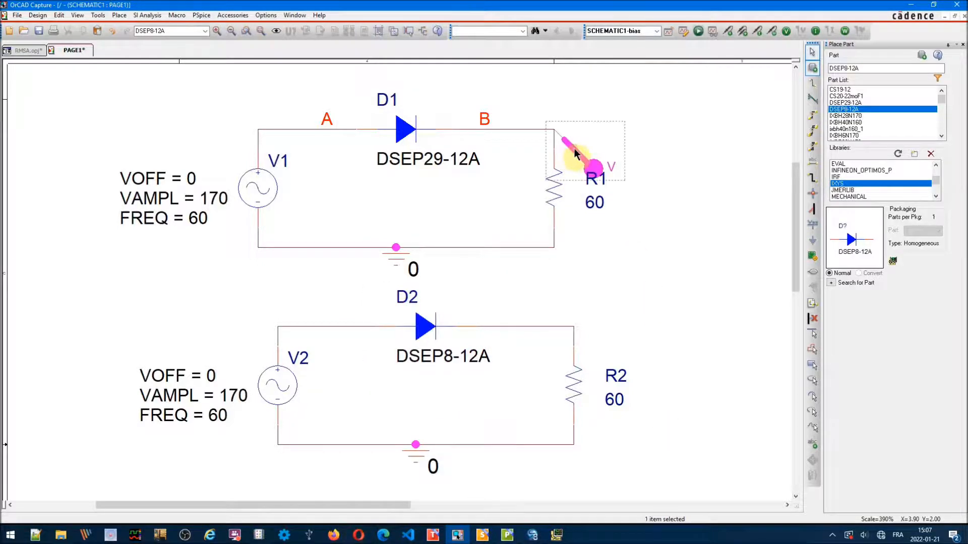
pyautogui.press('Delete')
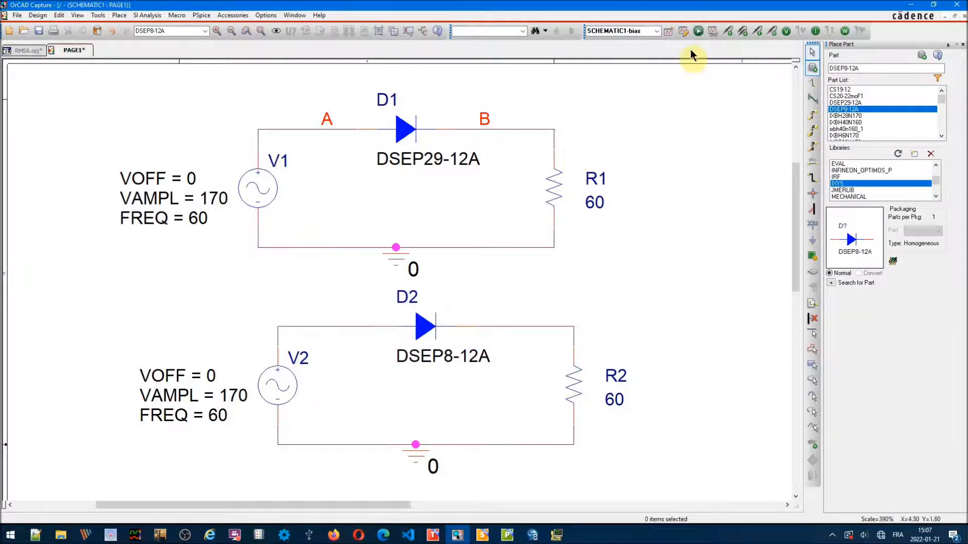
pyautogui.click(769, 30)
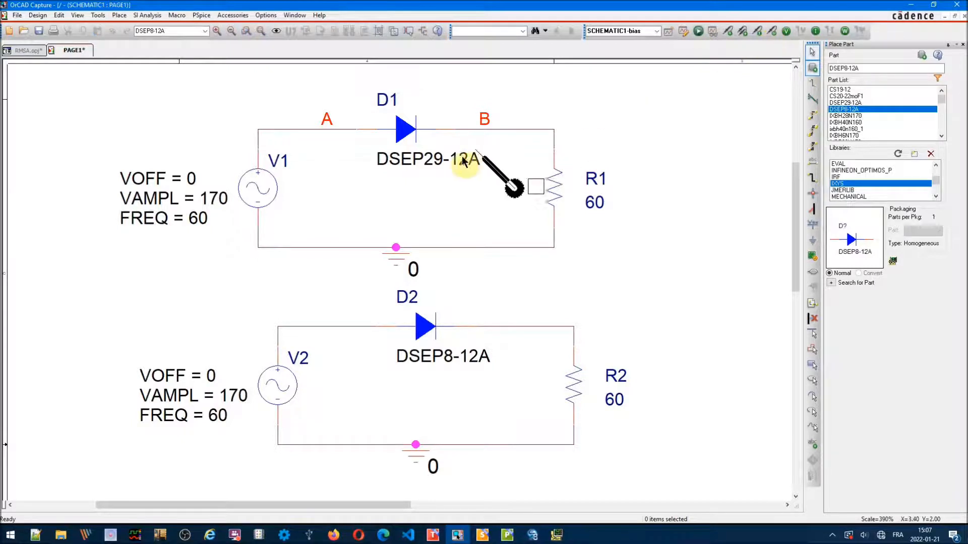
pyautogui.click(408, 146)
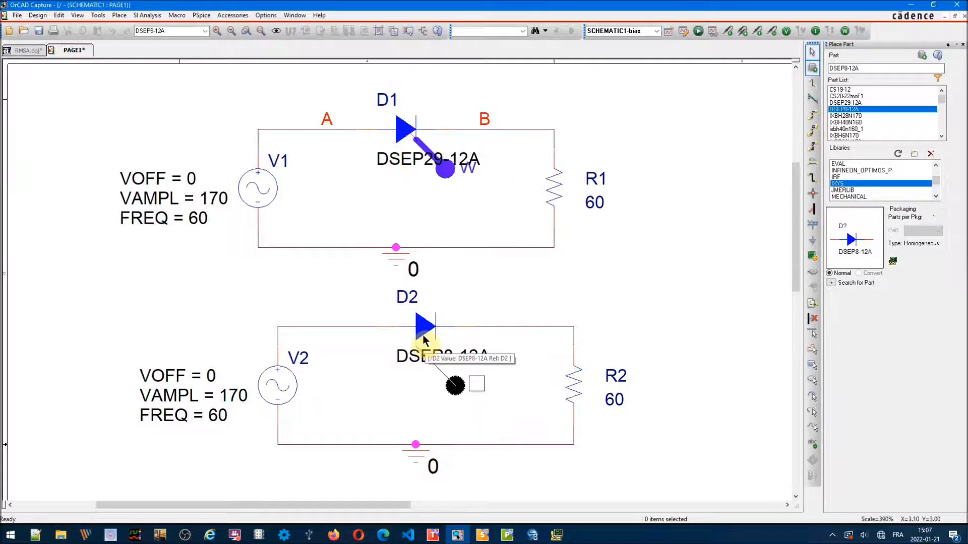
pyautogui.click(421, 329)
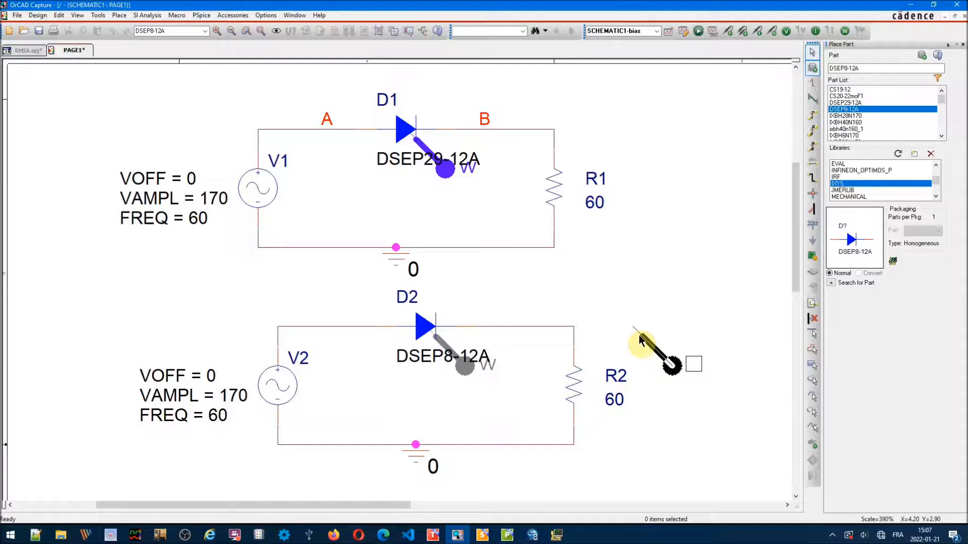
# Run the simulation and view the W(D1) and W(D2) waveforms in PSpice A/D, matching them to the marker colours in the schematic.
pyautogui.click(698, 31)
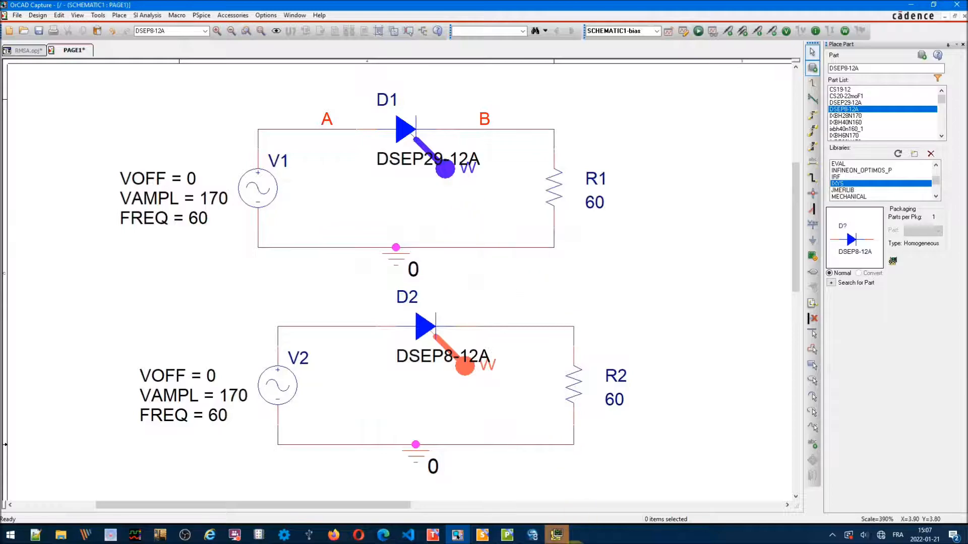
pyautogui.click(566, 538)
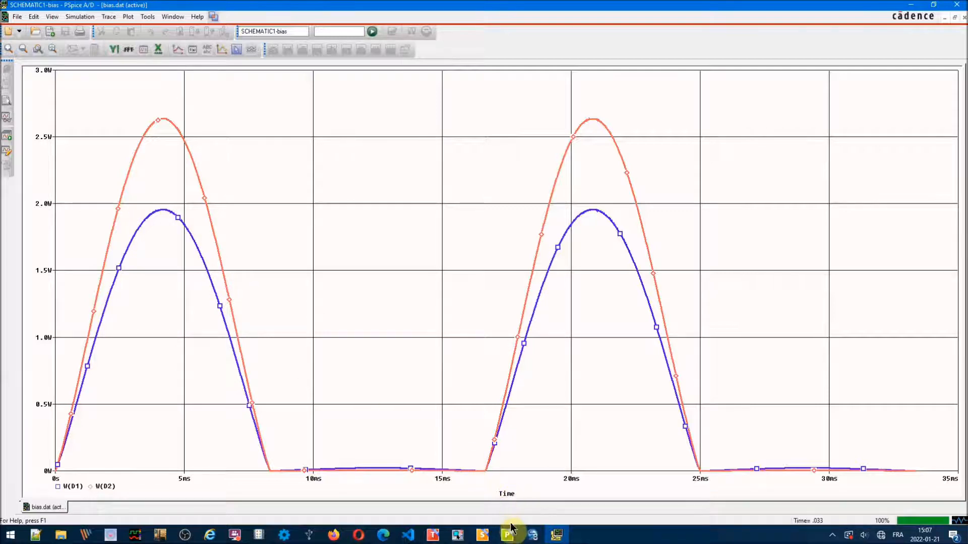
pyautogui.click(459, 537)
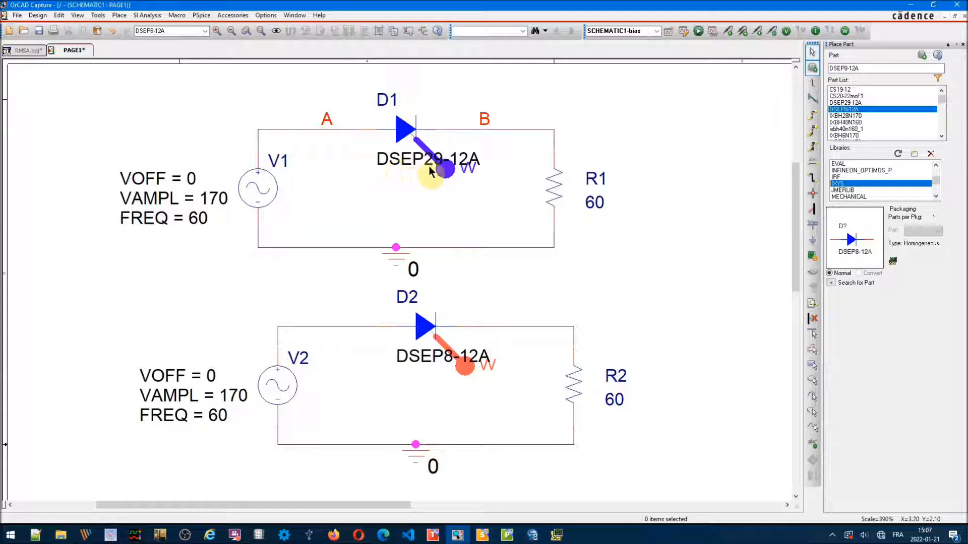
pyautogui.moveTo(558, 538)
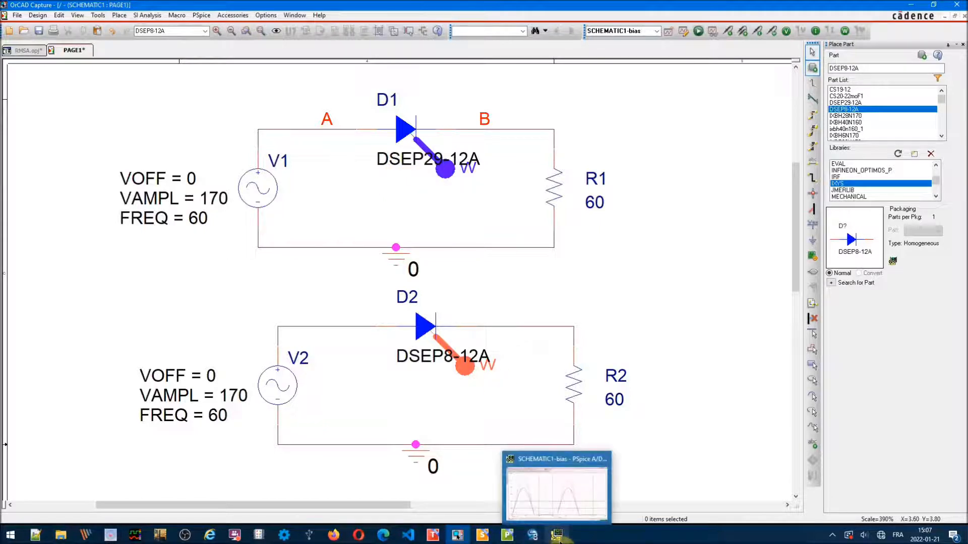
pyautogui.click(559, 537)
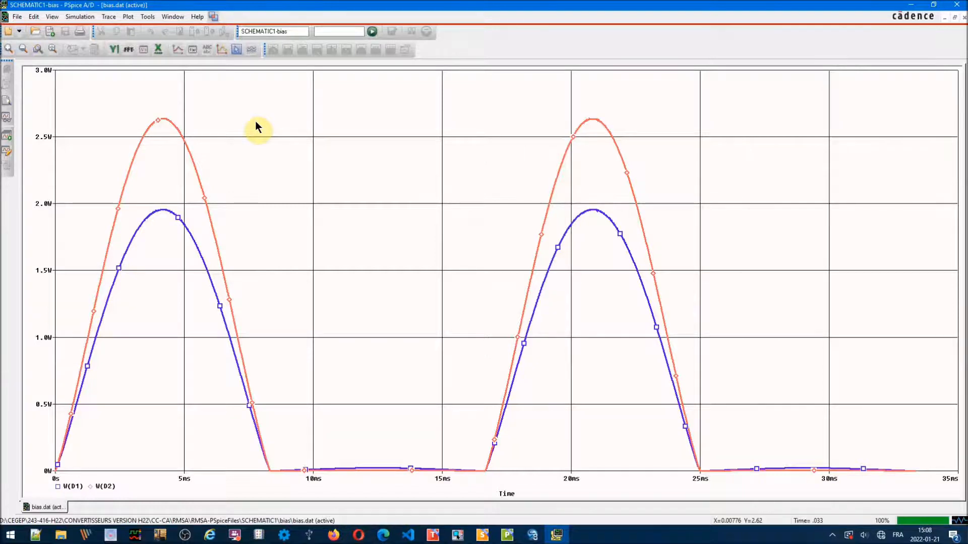
# Add the average power traces AVG(W(D1)) and AVG(W(D2)), with voltages and currents filtered out of the variable list.
pyautogui.click(109, 16)
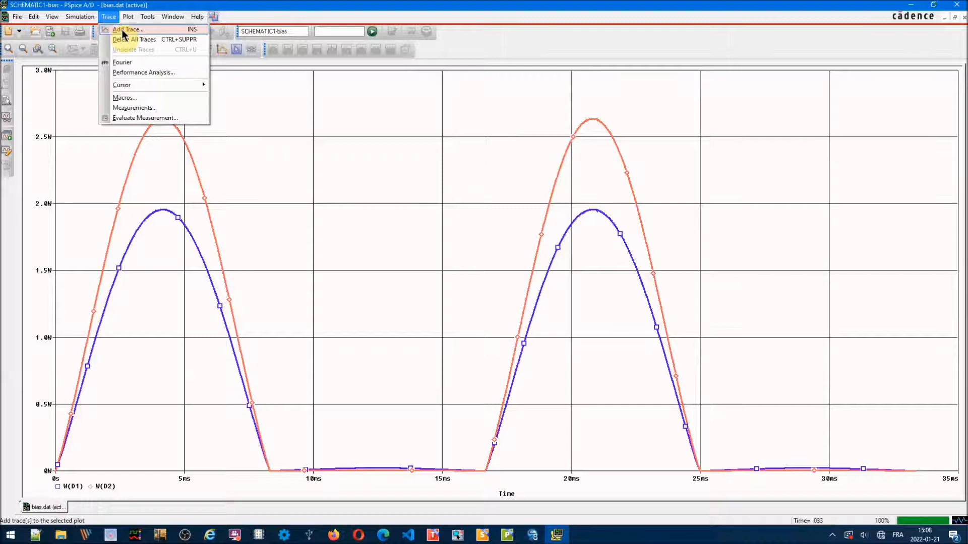
pyautogui.click(122, 29)
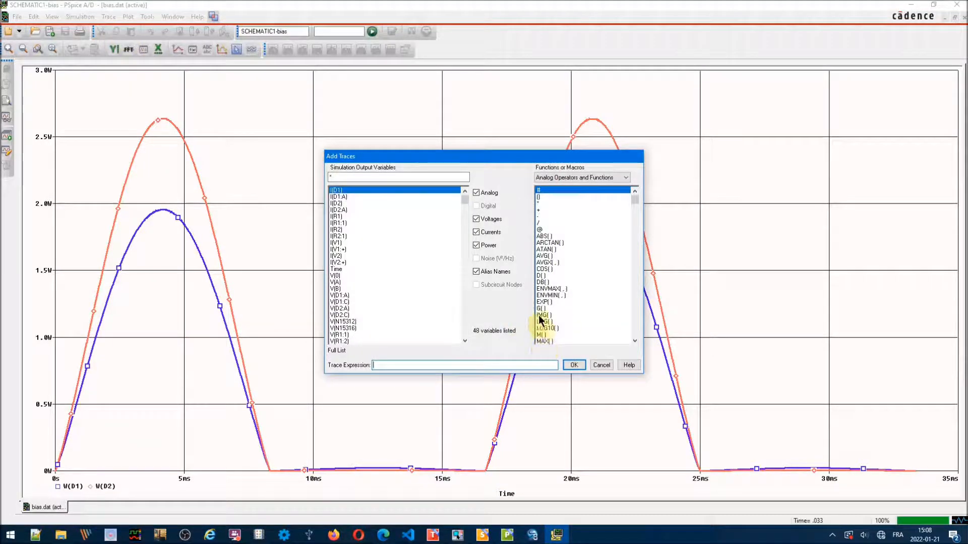
pyautogui.click(542, 256)
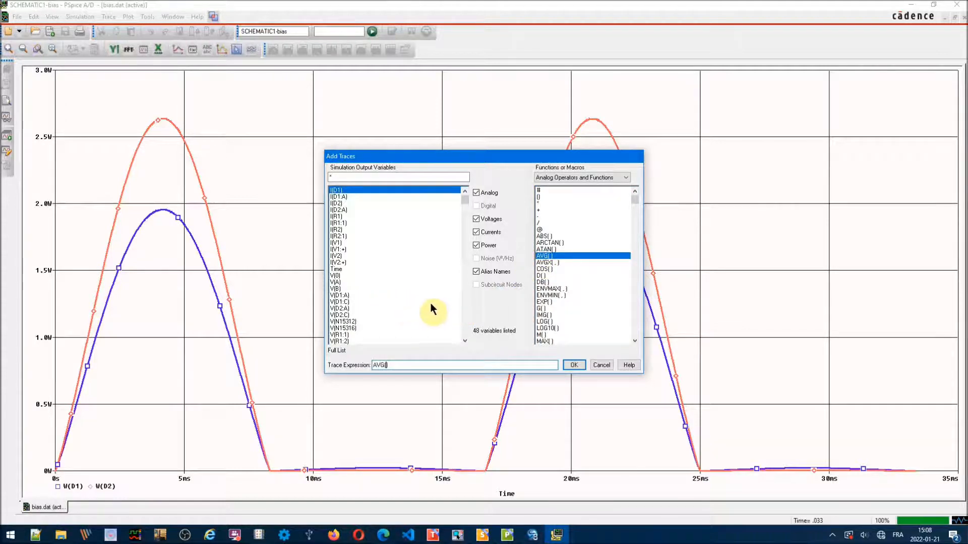
pyautogui.click(476, 219)
pyautogui.click(476, 232)
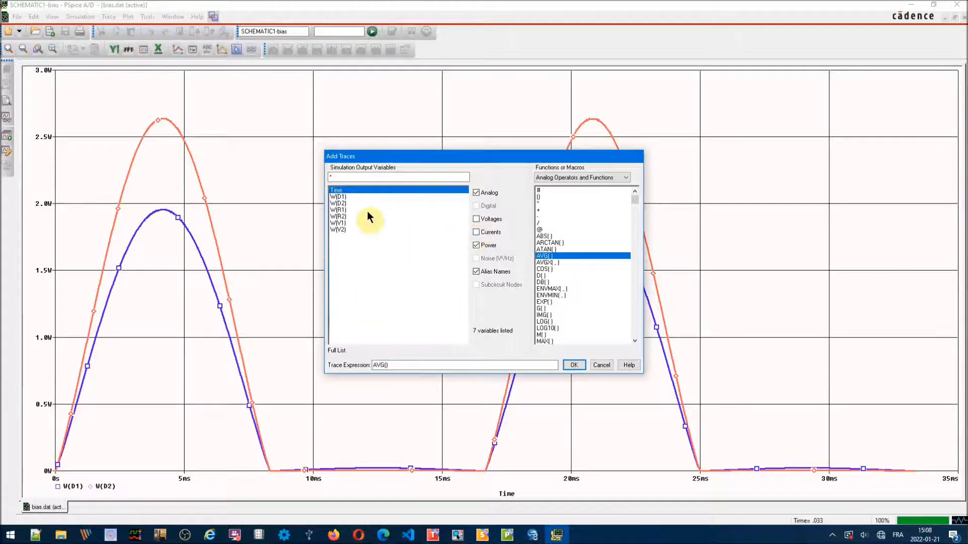
pyautogui.click(333, 197)
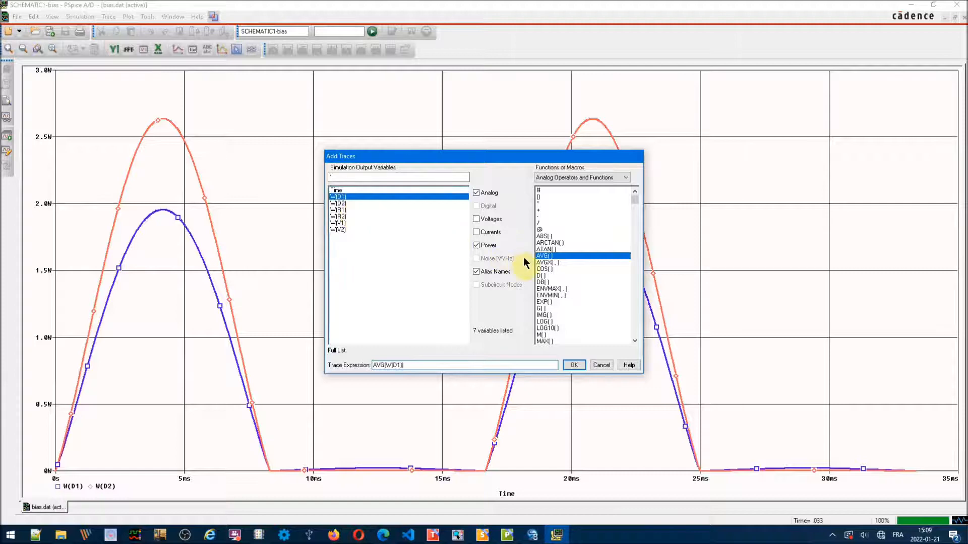
pyautogui.click(543, 256)
pyautogui.click(345, 203)
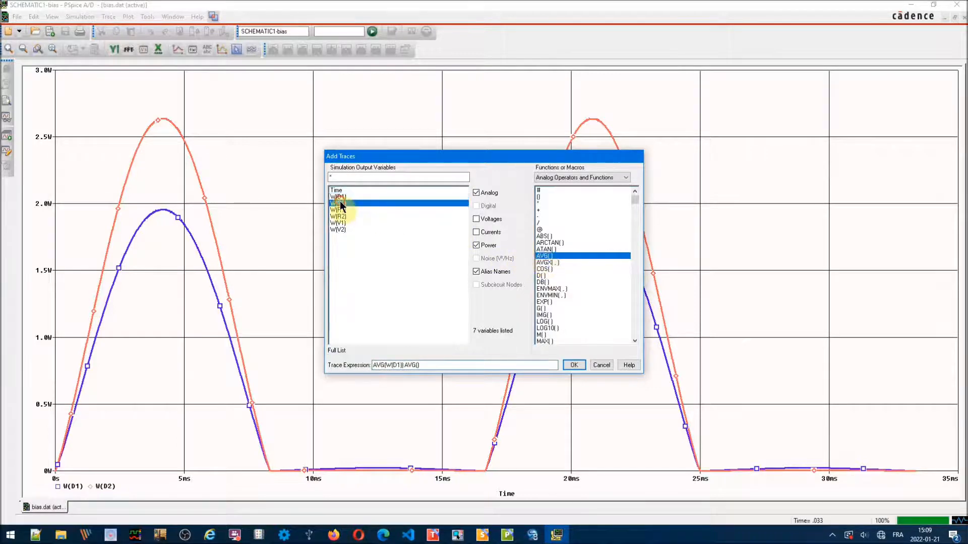
pyautogui.click(575, 365)
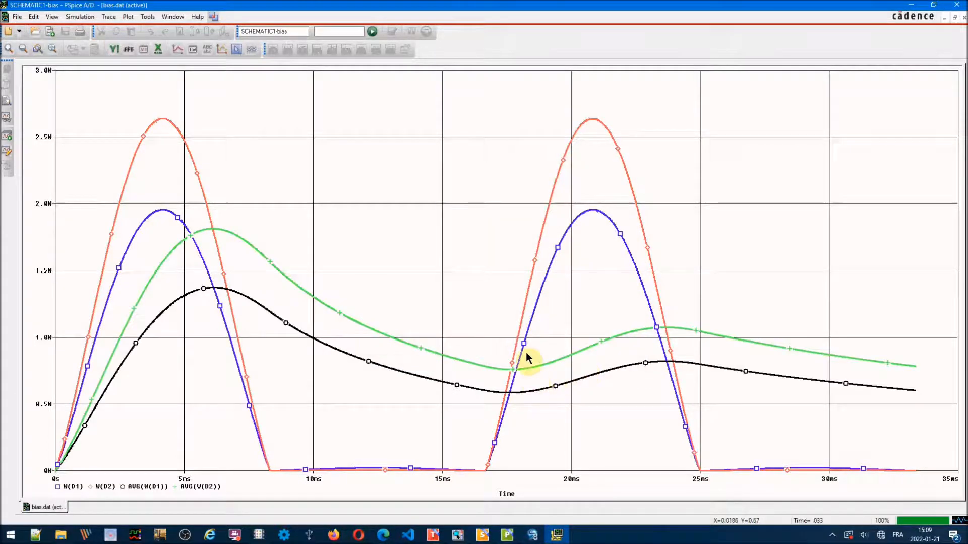
# Display the cursors on the diode power comparison plot and move cursor 1 to about 16.7 ms.
pyautogui.click(236, 49)
pyautogui.moveTo(438, 315); pyautogui.dragTo(485, 306)
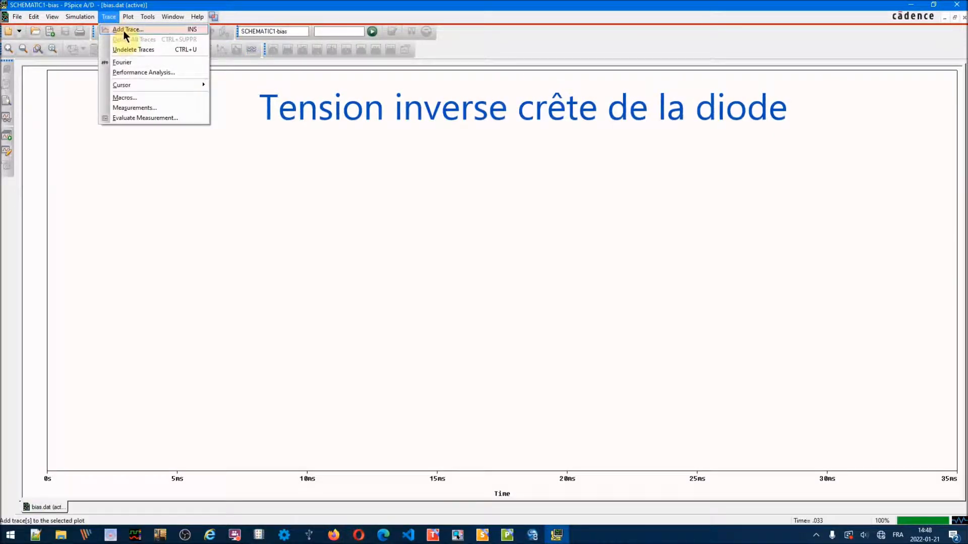
# Add the diode voltage trace V(A)- V(B) to the empty plot, checking nodes A and B in the schematic before confirming.
pyautogui.click(123, 30)
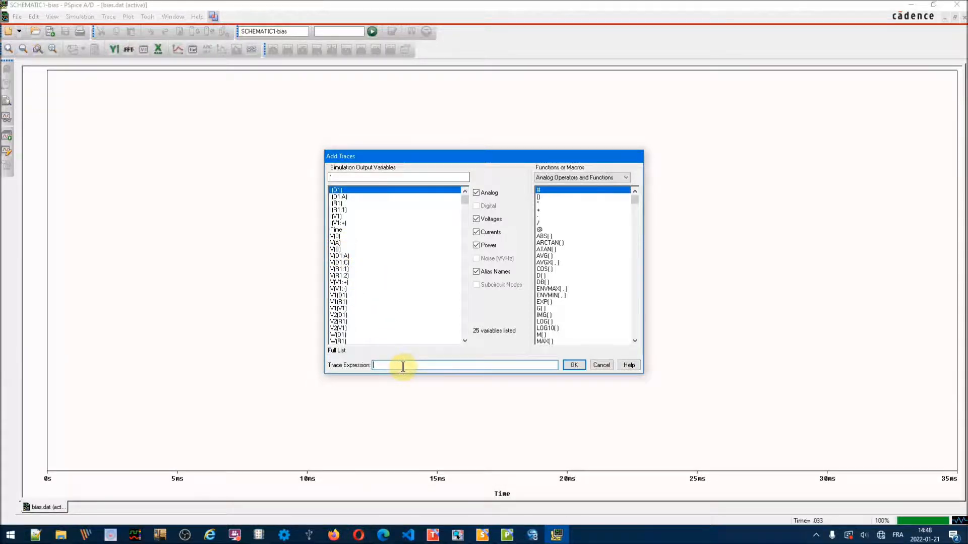
pyautogui.click(335, 242)
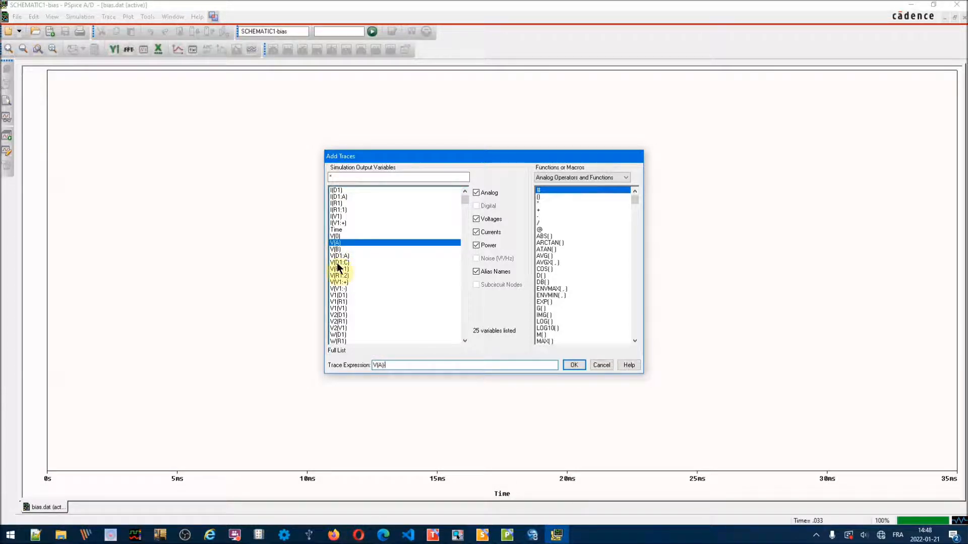
pyautogui.write('-')
pyautogui.click(335, 249)
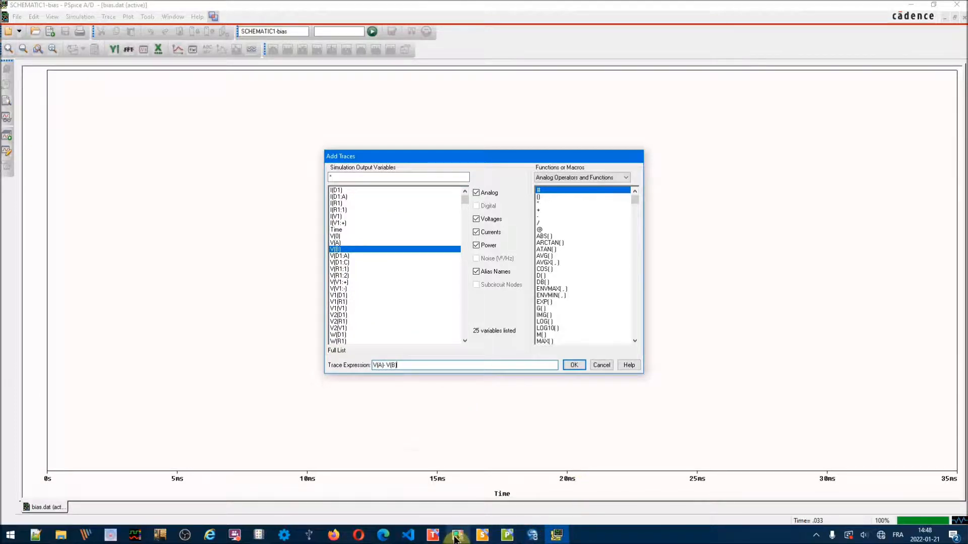
pyautogui.click(455, 538)
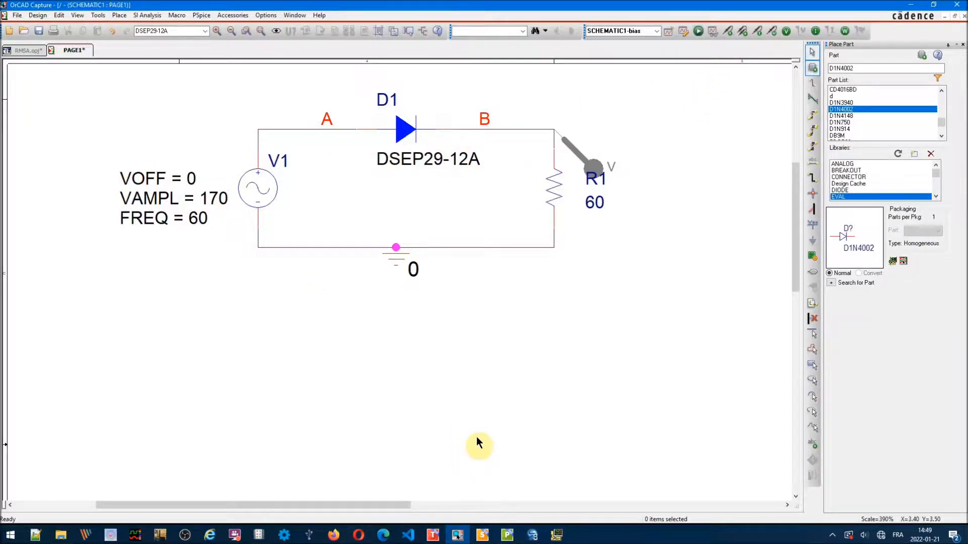
pyautogui.moveTo(557, 537)
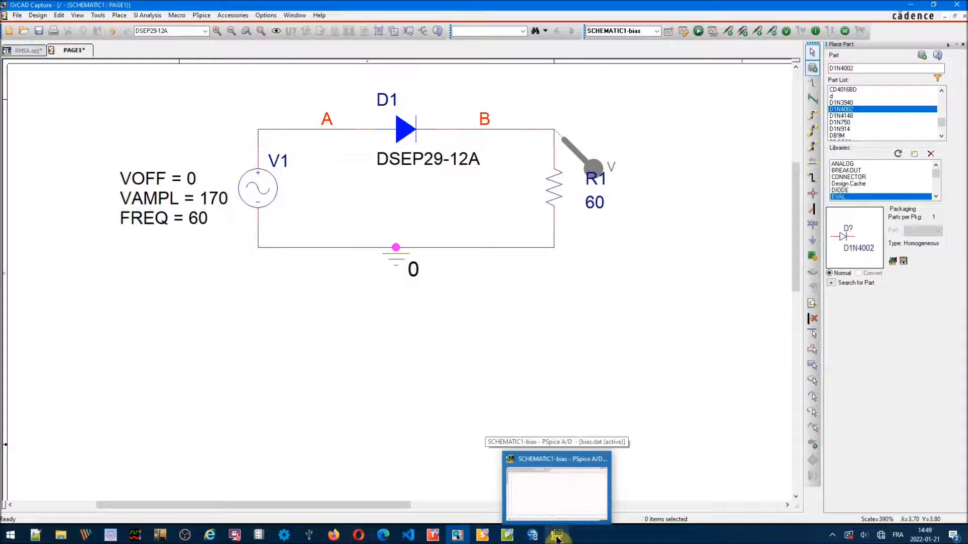
pyautogui.click(554, 536)
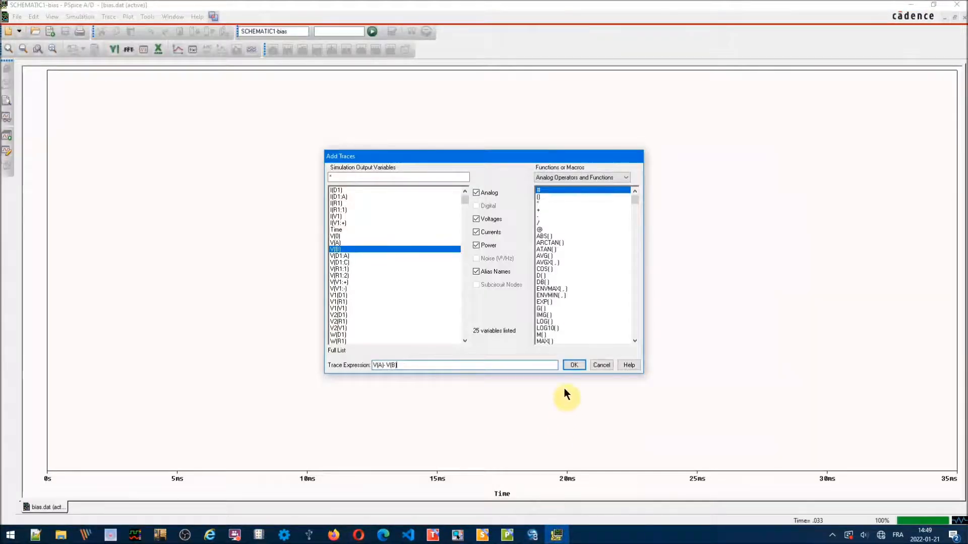
pyautogui.click(573, 365)
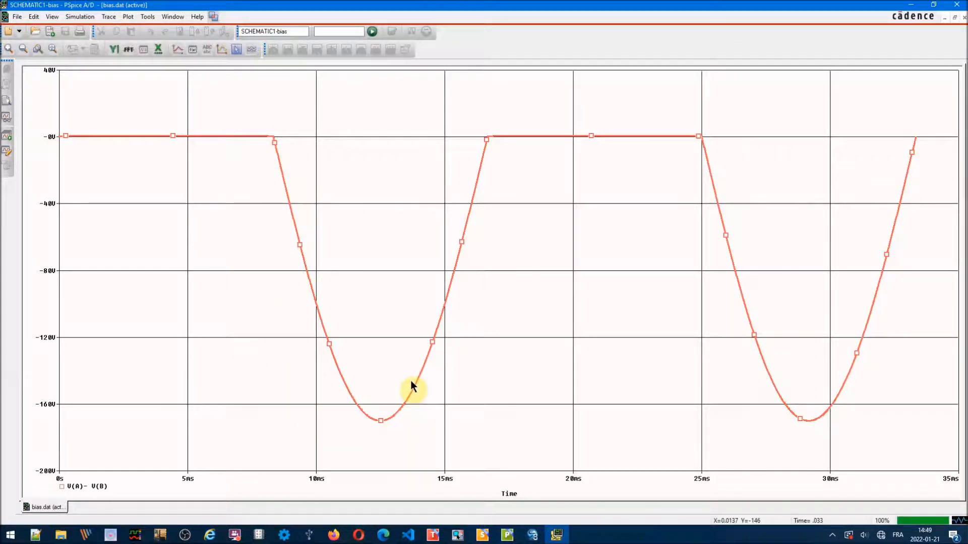
# Display the cursors on the diode voltage plot and move cursor 1 to the trough of the first negative half-cycle.
pyautogui.click(233, 48)
pyautogui.click(185, 210)
pyautogui.moveTo(184, 211); pyautogui.dragTo(341, 207)
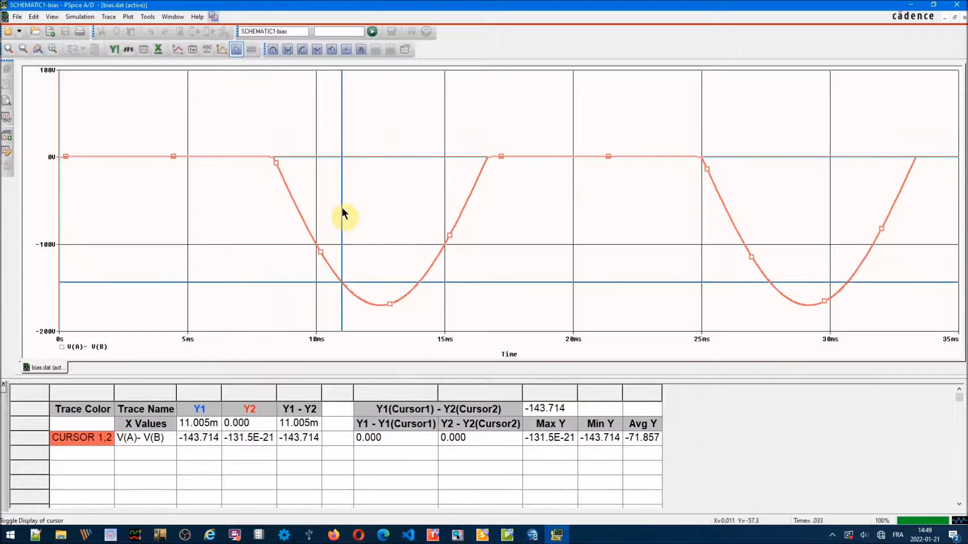
pyautogui.click(286, 49)
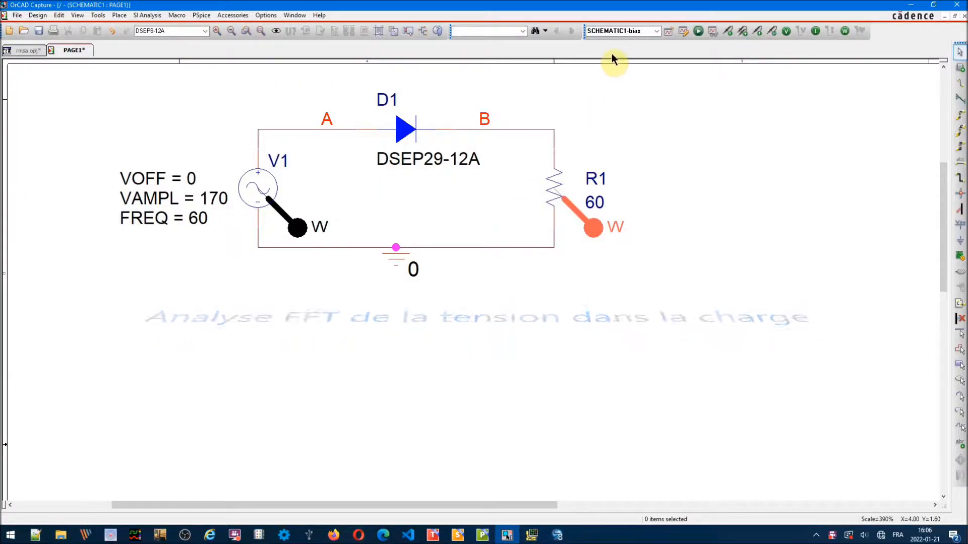
# Check the transient run time in the schematic's simulation profile and delete the power markers from V1 and R1.
pyautogui.click(681, 32)
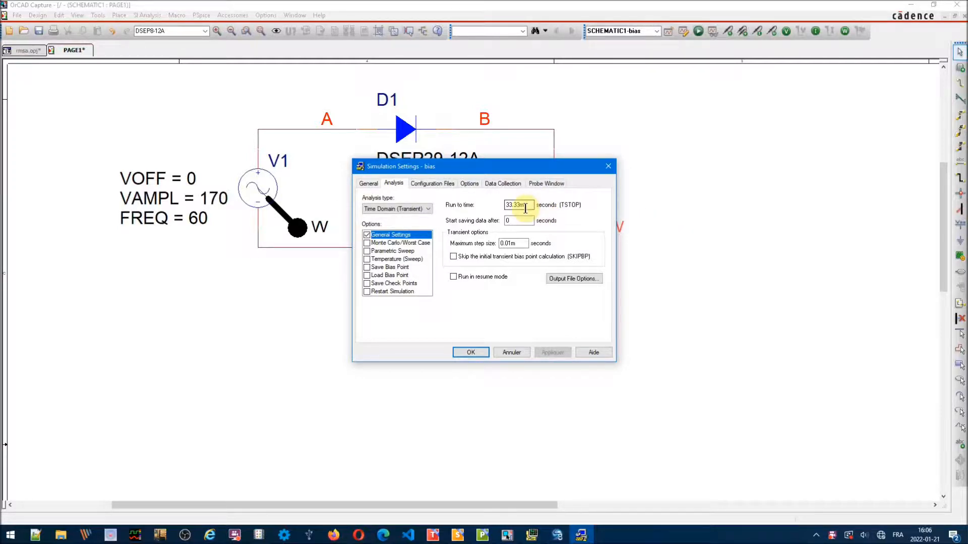
pyautogui.click(473, 353)
pyautogui.click(300, 229)
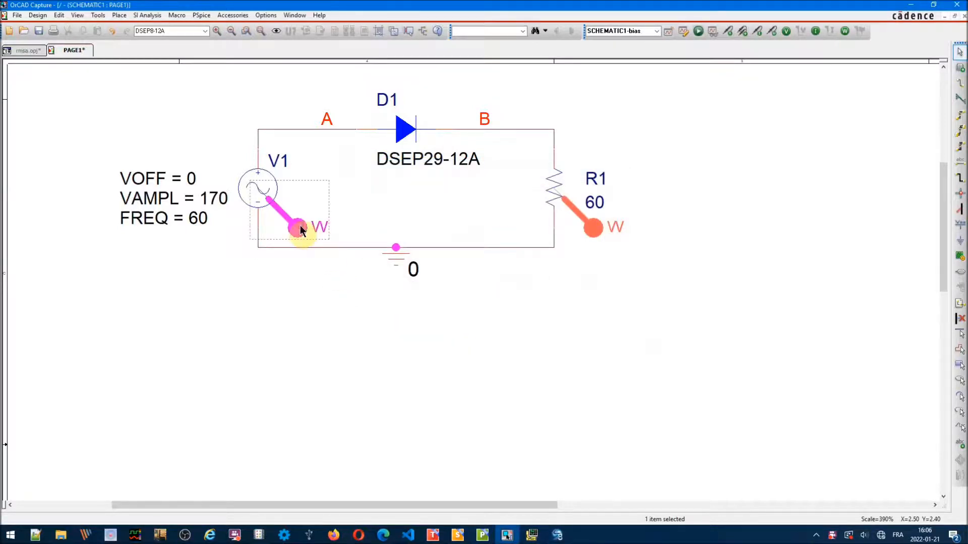
pyautogui.press('Delete')
pyautogui.click(600, 229)
pyautogui.press('Delete')
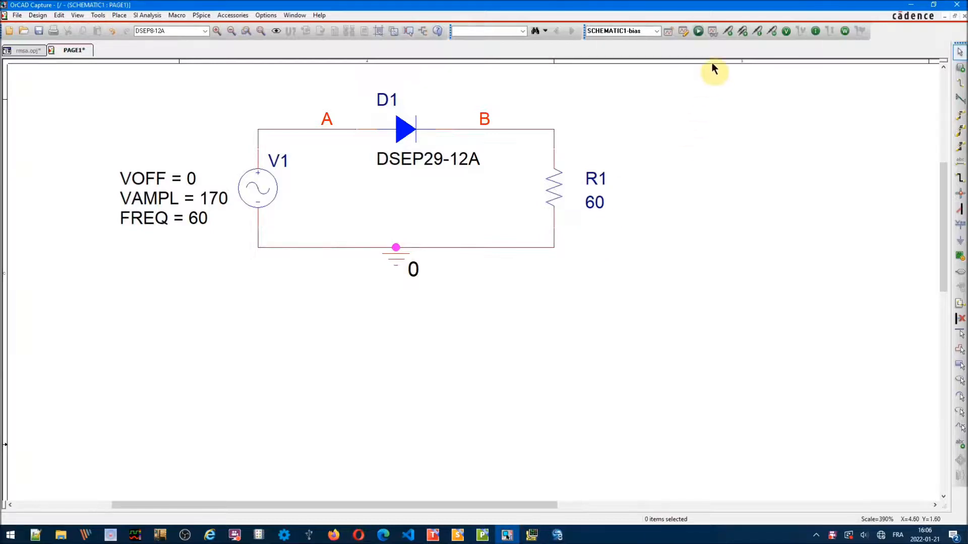
# Place a voltage marker on the wire at the upper end of R1 and switch to PSpice A/D.
pyautogui.click(729, 32)
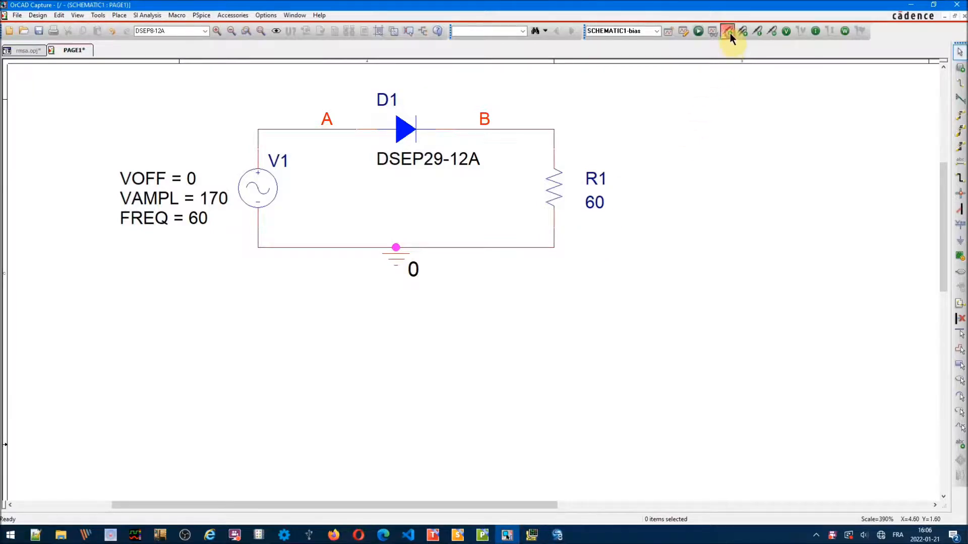
pyautogui.click(558, 146)
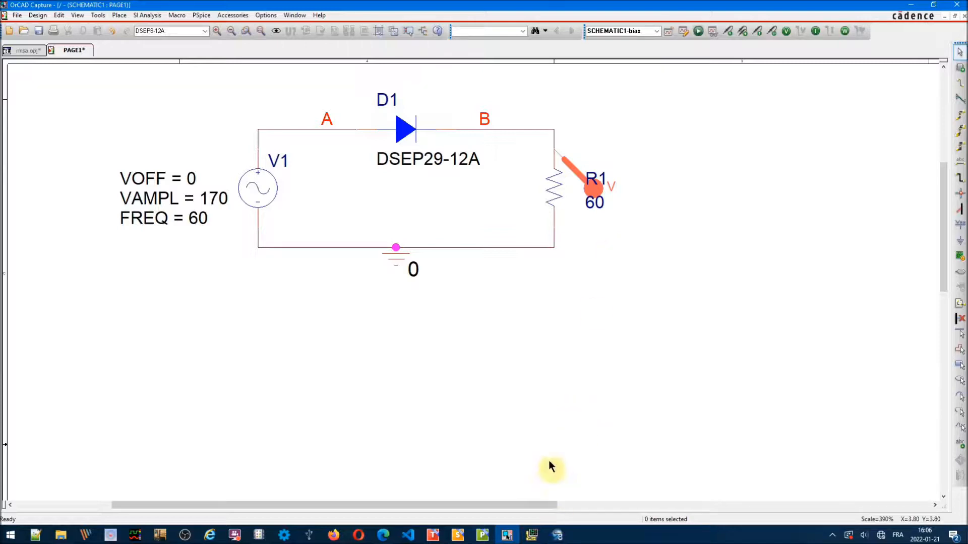
pyautogui.click(533, 535)
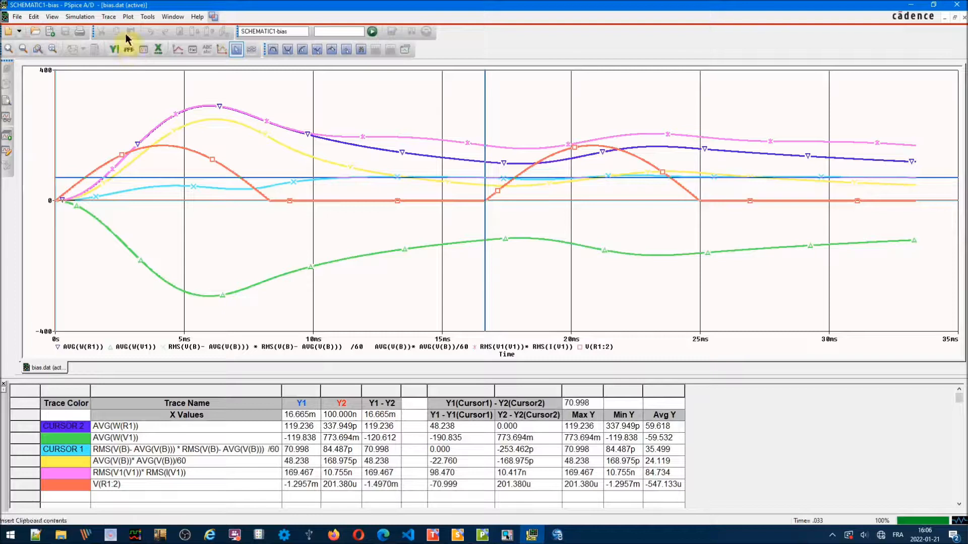
# Delete all traces from the plot and add the load voltage trace V(B).
pyautogui.click(114, 17)
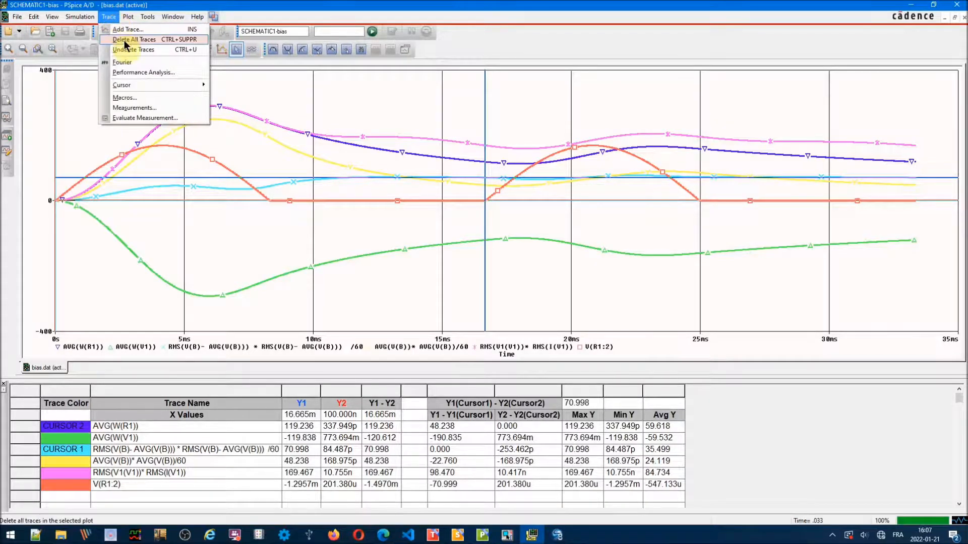
pyautogui.click(126, 41)
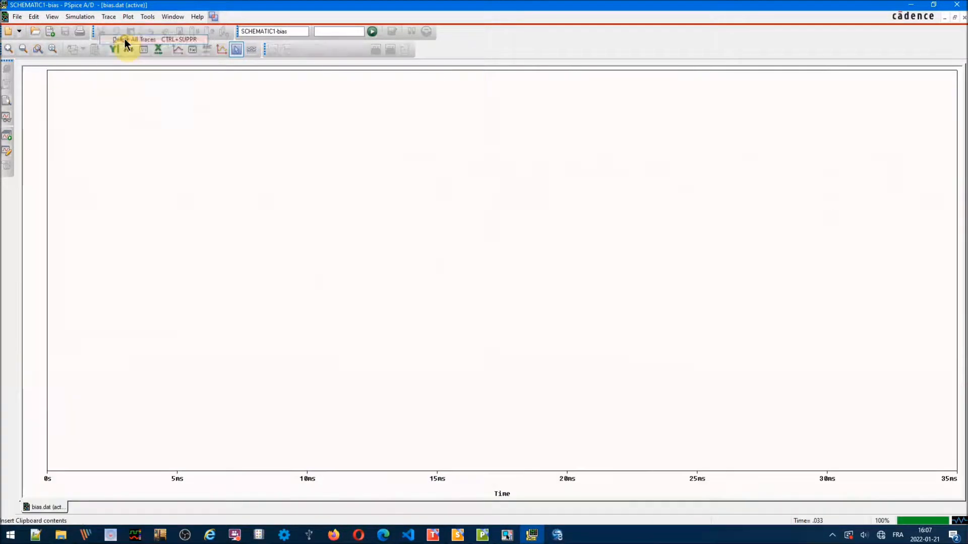
pyautogui.click(109, 15)
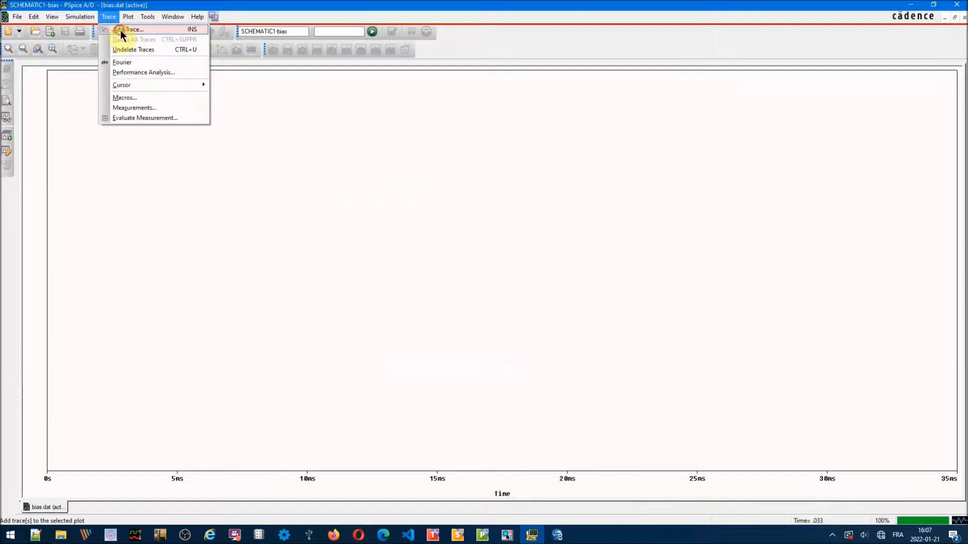
pyautogui.click(124, 29)
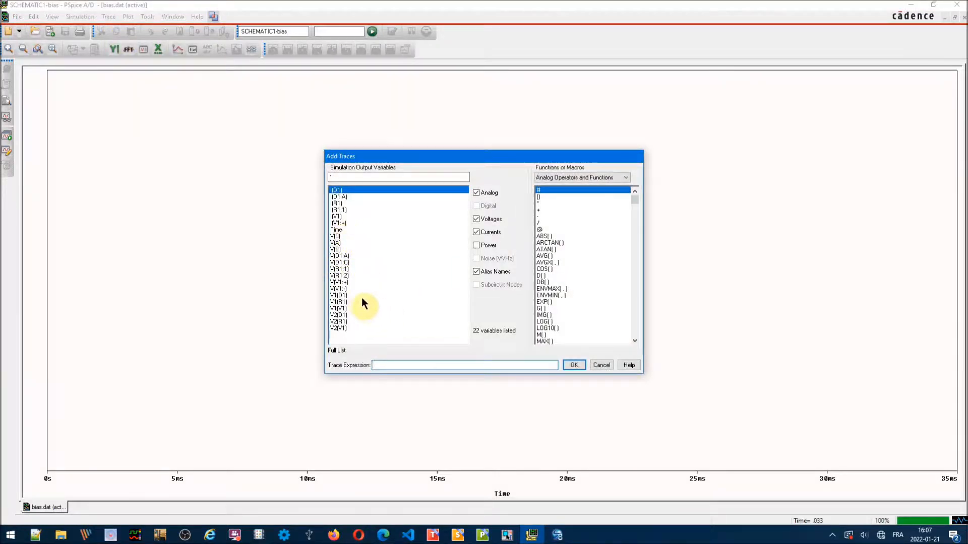
pyautogui.click(335, 249)
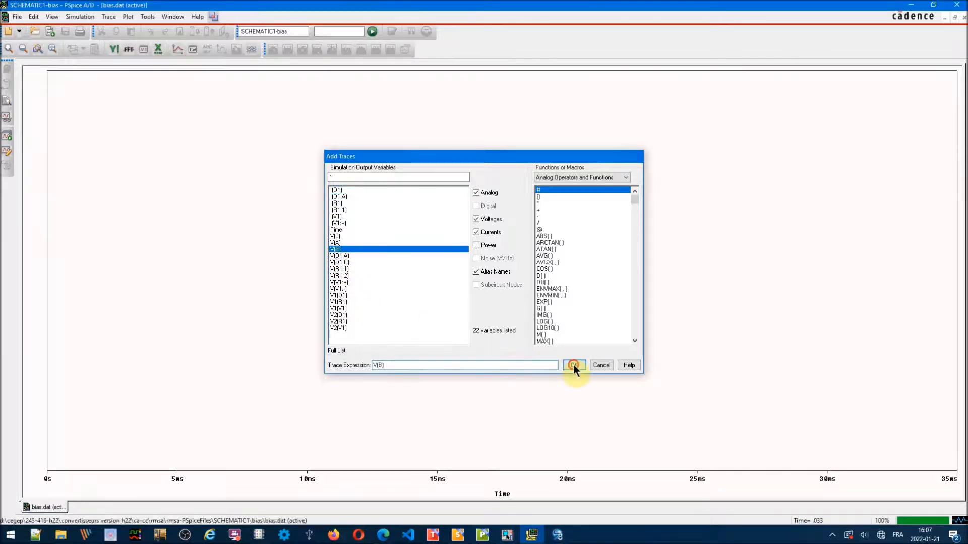
pyautogui.click(573, 365)
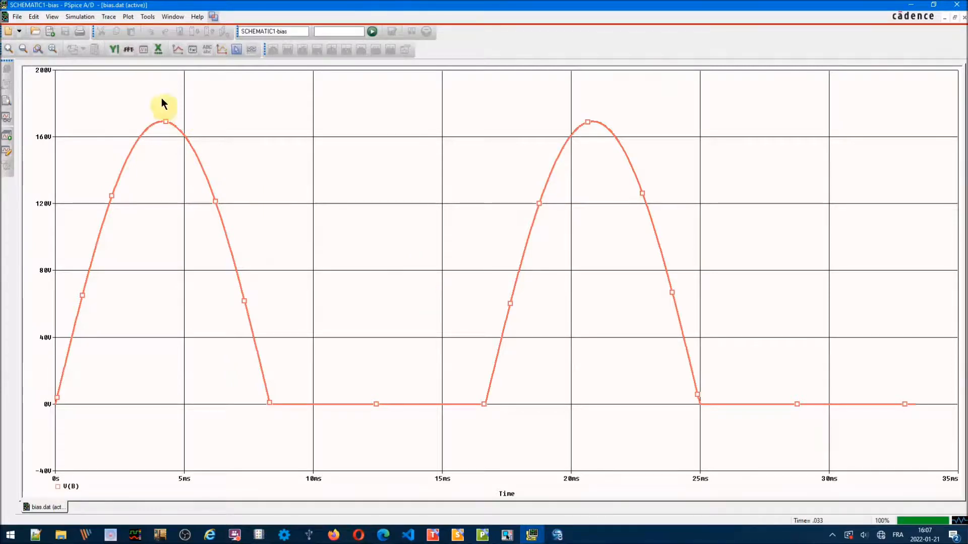
# Display the Fourier transform of V(B) and set a user-defined X axis range from 0 Hz to 600 Hz.
pyautogui.click(128, 50)
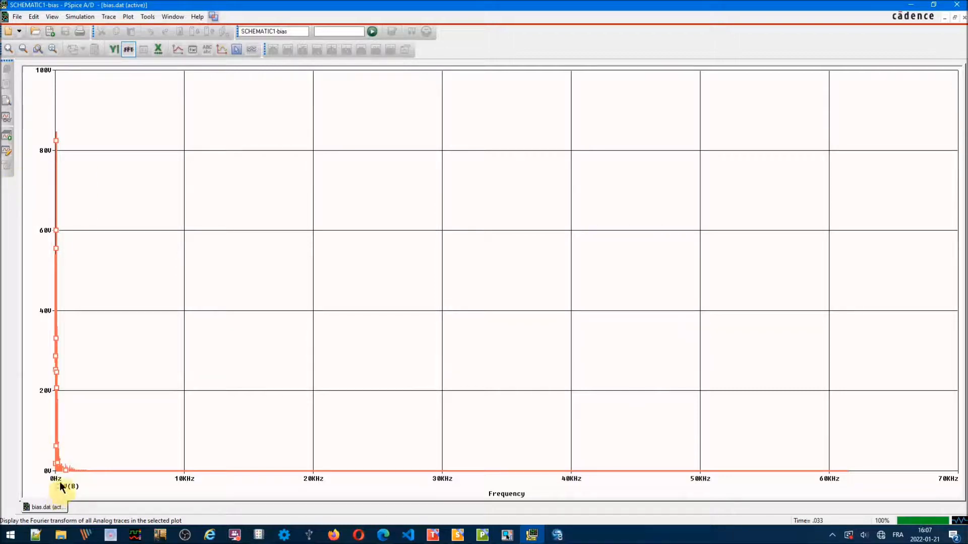
pyautogui.click(127, 17)
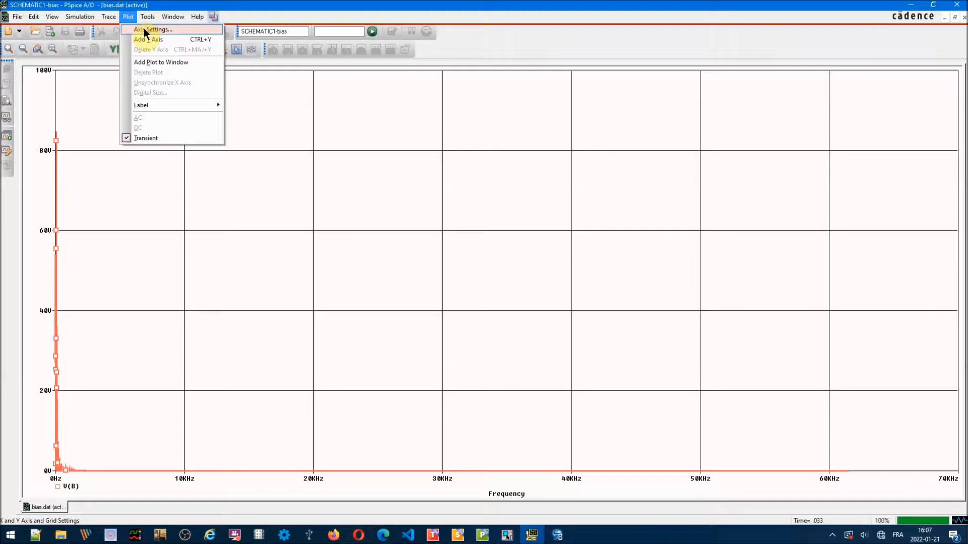
pyautogui.click(145, 30)
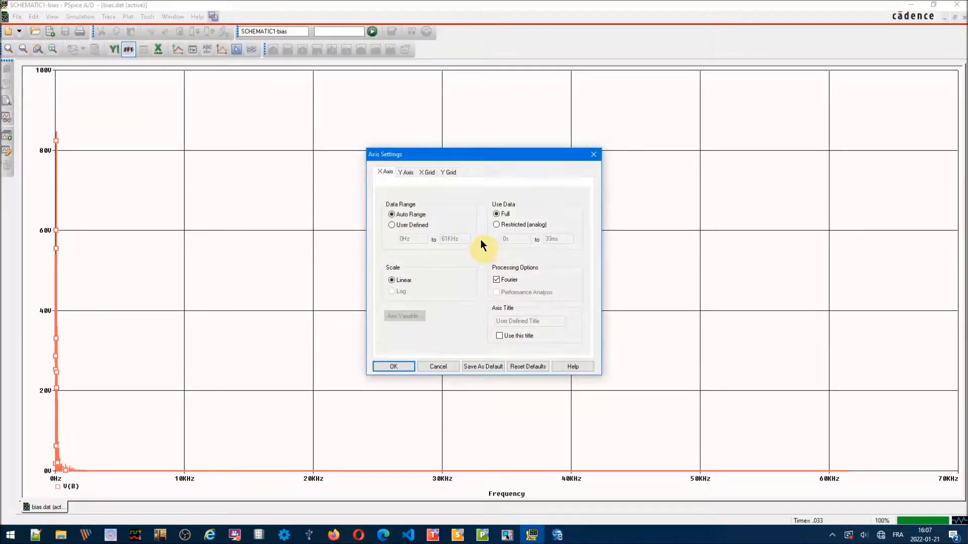
pyautogui.click(392, 225)
pyautogui.doubleClick(457, 240)
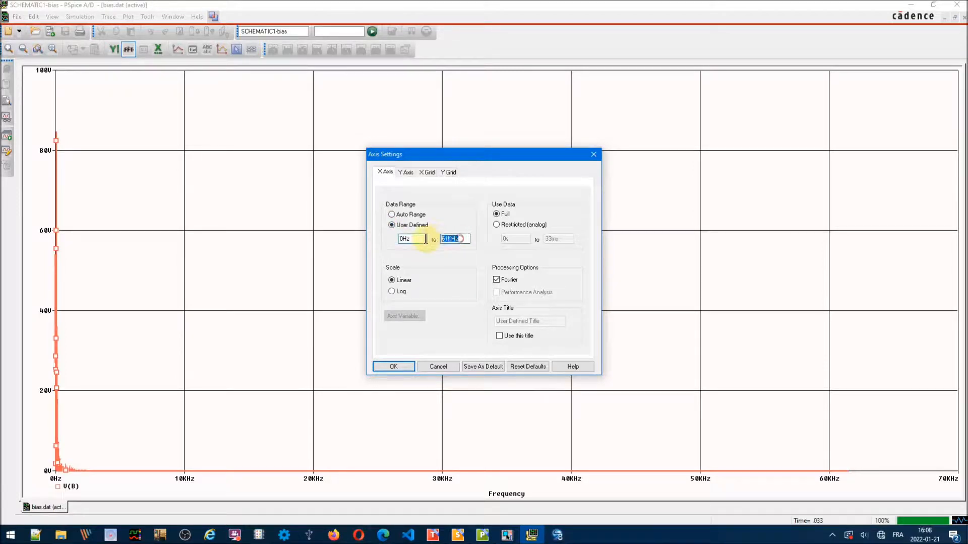
pyautogui.write('600')
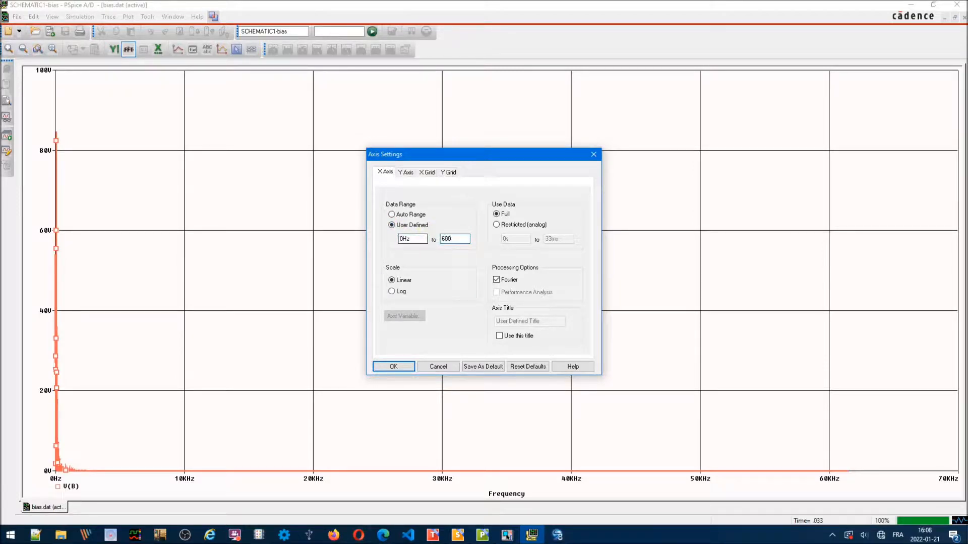
pyautogui.click(397, 365)
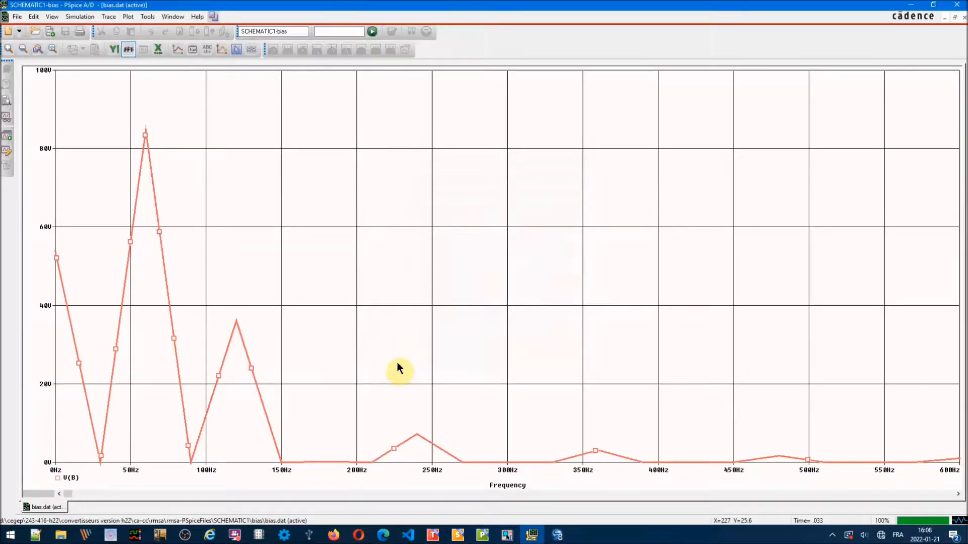
# Turn off the automatic X grid and set its major linear spacing to 60 Hz.
pyautogui.click(131, 17)
pyautogui.click(143, 28)
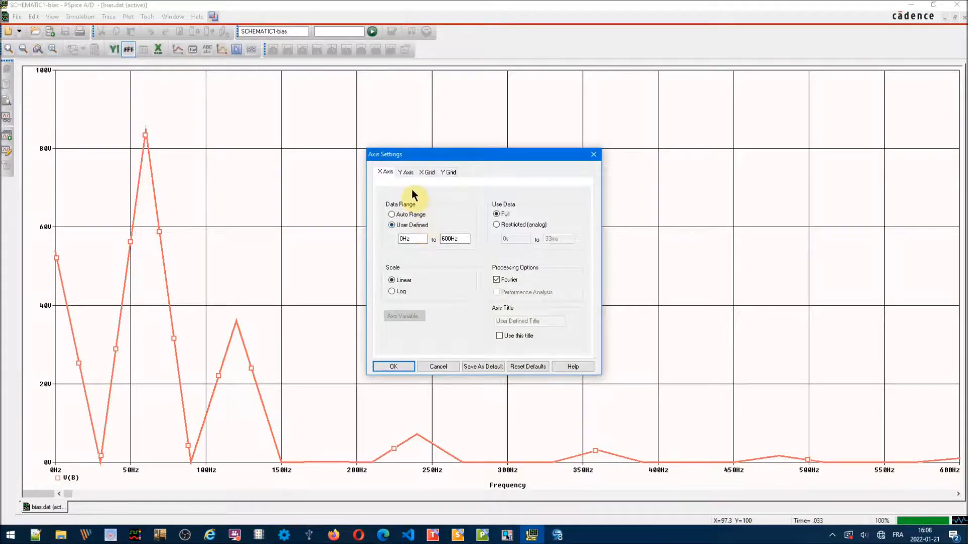
pyautogui.click(427, 172)
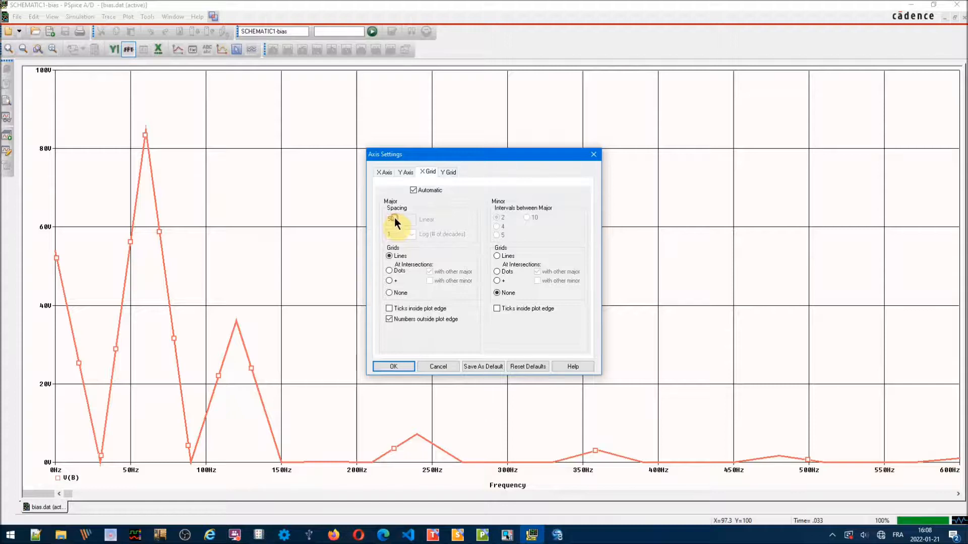
pyautogui.click(413, 190)
pyautogui.moveTo(398, 218); pyautogui.dragTo(373, 223)
pyautogui.write('60')
pyautogui.press('Return')
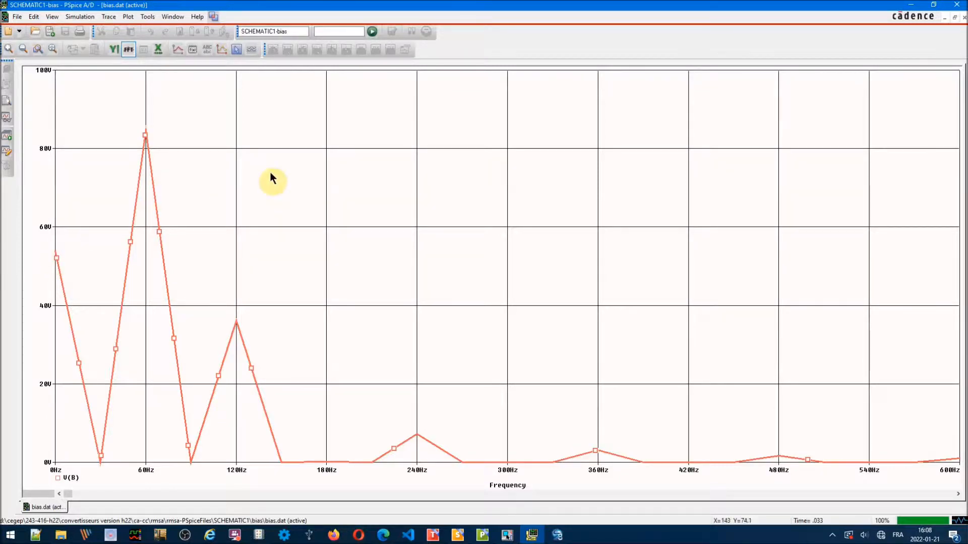
# Display the cursors on the spectrum and mark the values of the 0 Hz point and the 60 Hz peak.
pyautogui.click(235, 50)
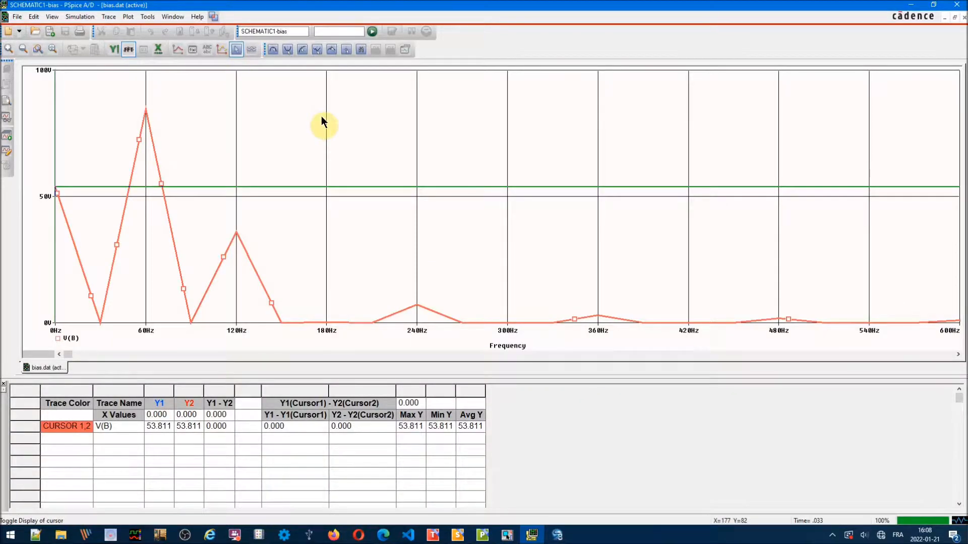
pyautogui.click(404, 50)
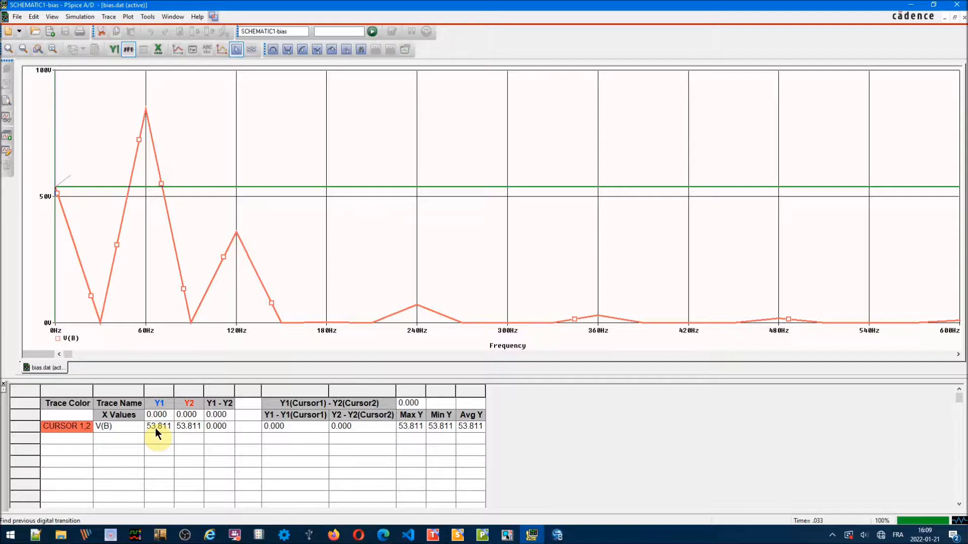
pyautogui.click(128, 132)
pyautogui.moveTo(128, 132); pyautogui.dragTo(146, 121)
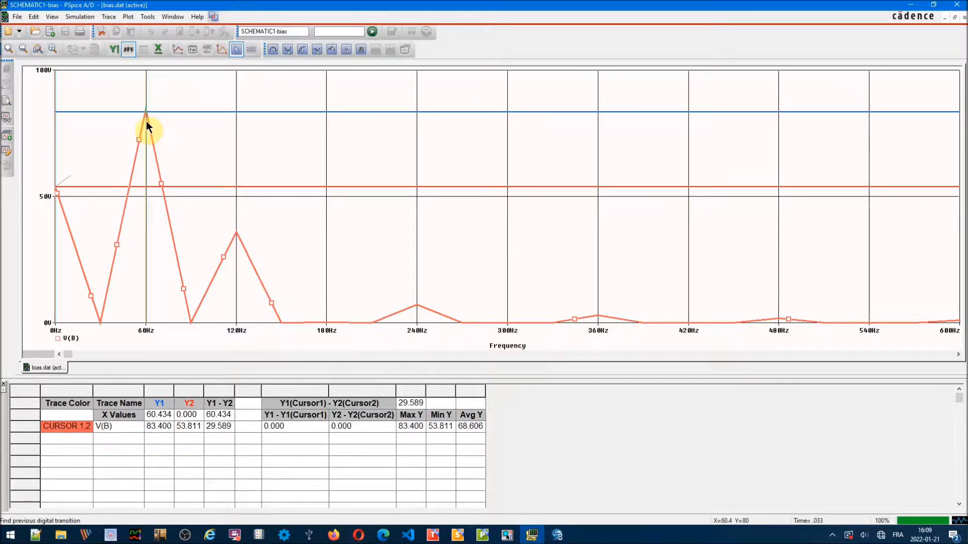
pyautogui.click(273, 50)
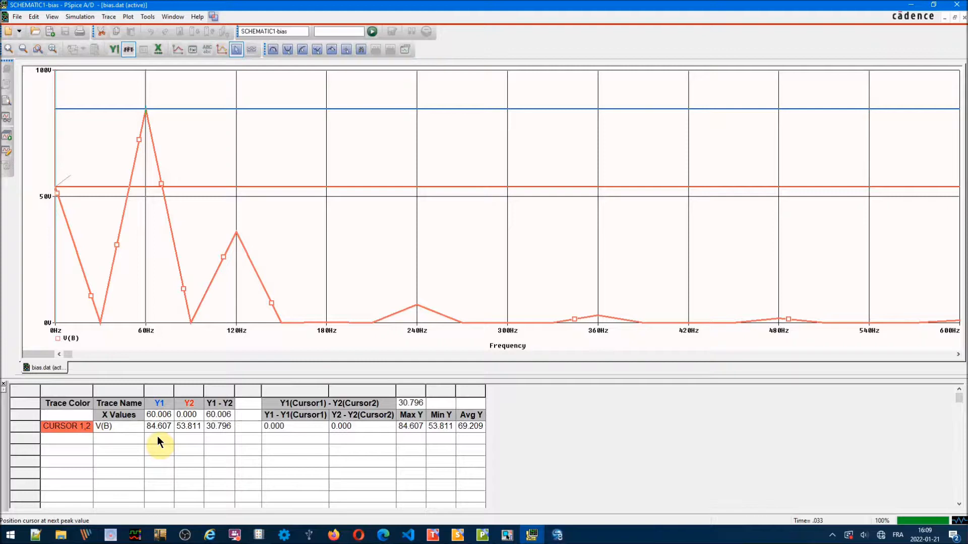
pyautogui.click(404, 49)
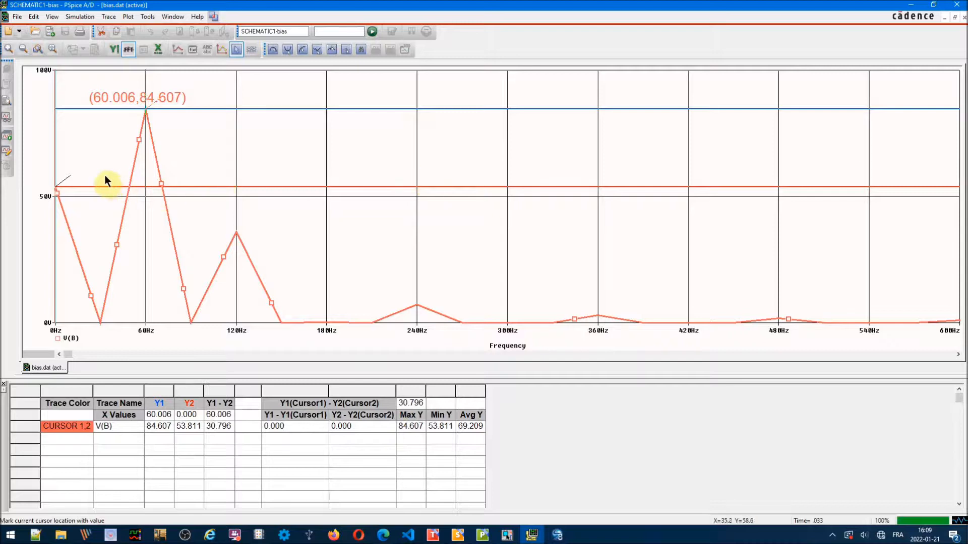
# Move cursor 1 to the 120 Hz and 240 Hz peaks and mark each with its value.
pyautogui.moveTo(187, 176); pyautogui.dragTo(230, 162)
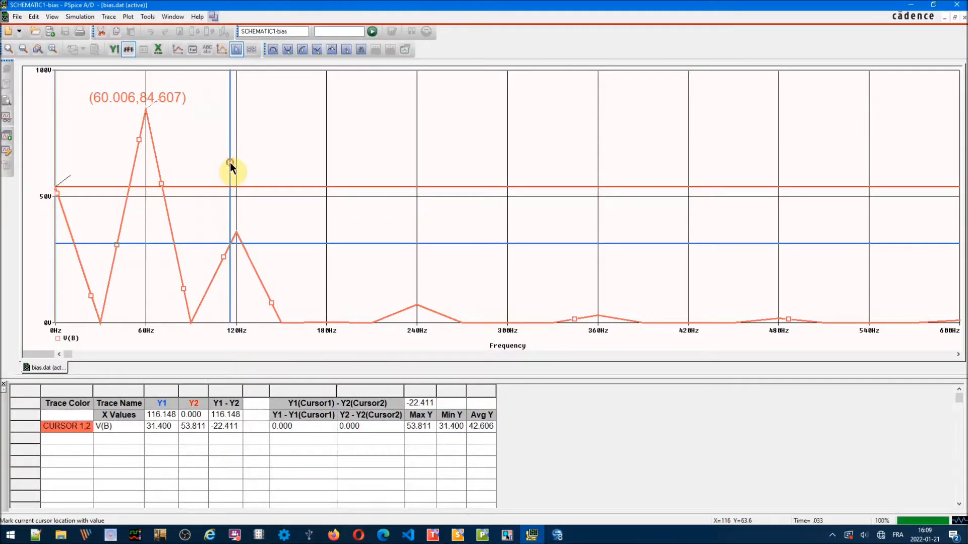
pyautogui.click(273, 49)
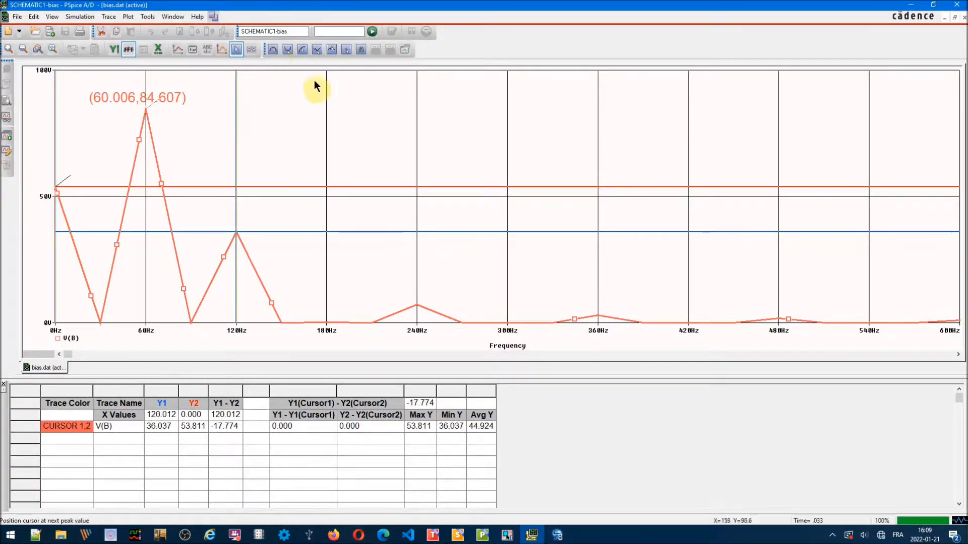
pyautogui.click(406, 50)
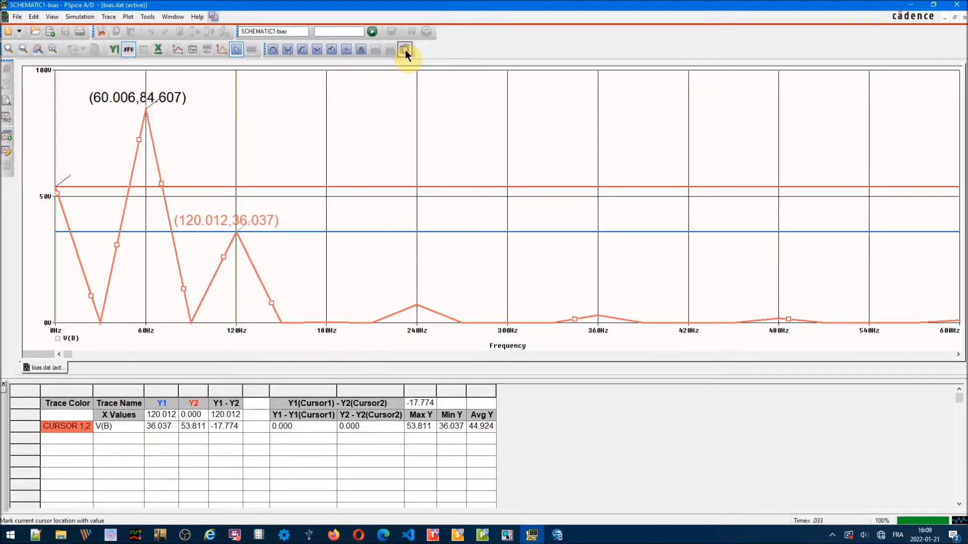
pyautogui.moveTo(353, 268); pyautogui.dragTo(416, 236)
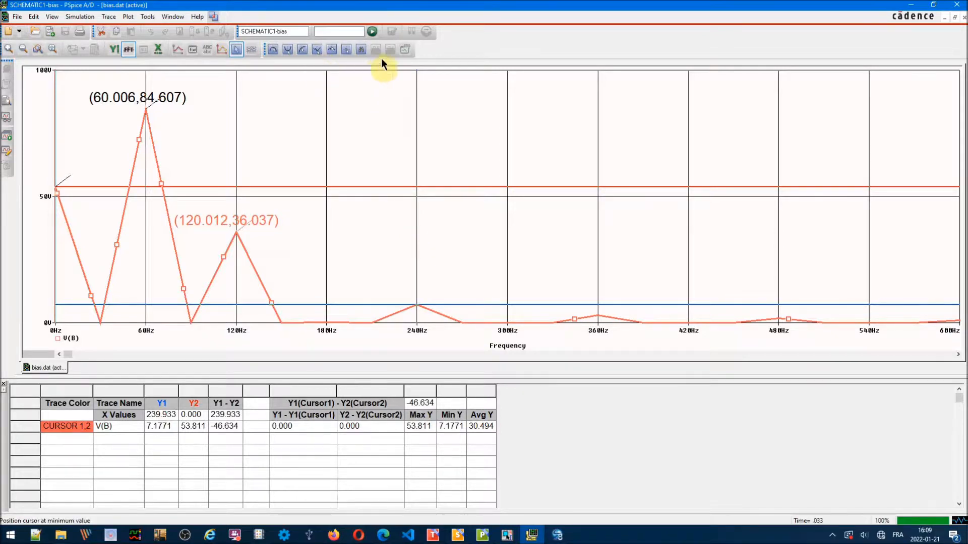
pyautogui.click(406, 50)
# Move cursor 1 to the 360 Hz and 480 Hz peaks and mark each with its value.
pyautogui.click(485, 206)
pyautogui.moveTo(484, 207); pyautogui.dragTo(598, 184)
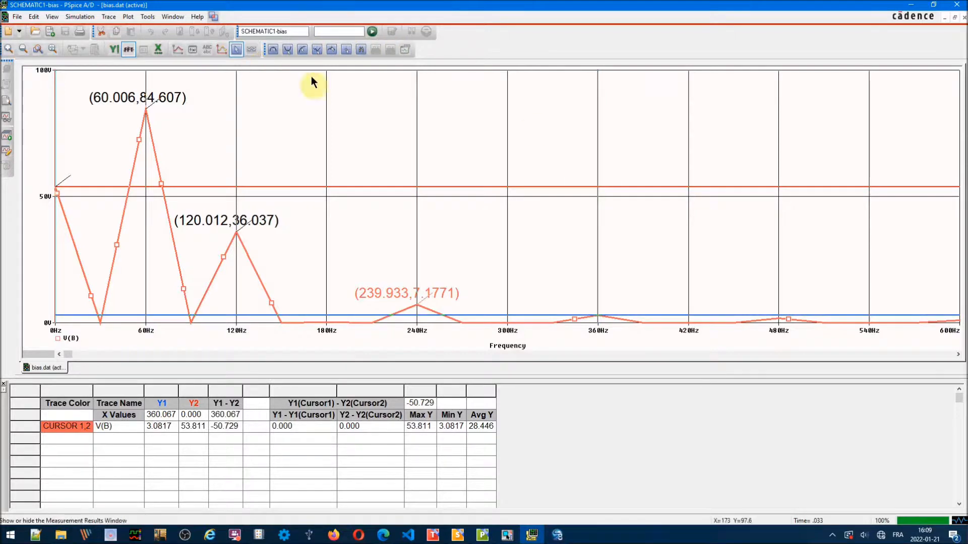
pyautogui.click(404, 49)
pyautogui.moveTo(654, 210); pyautogui.dragTo(778, 201)
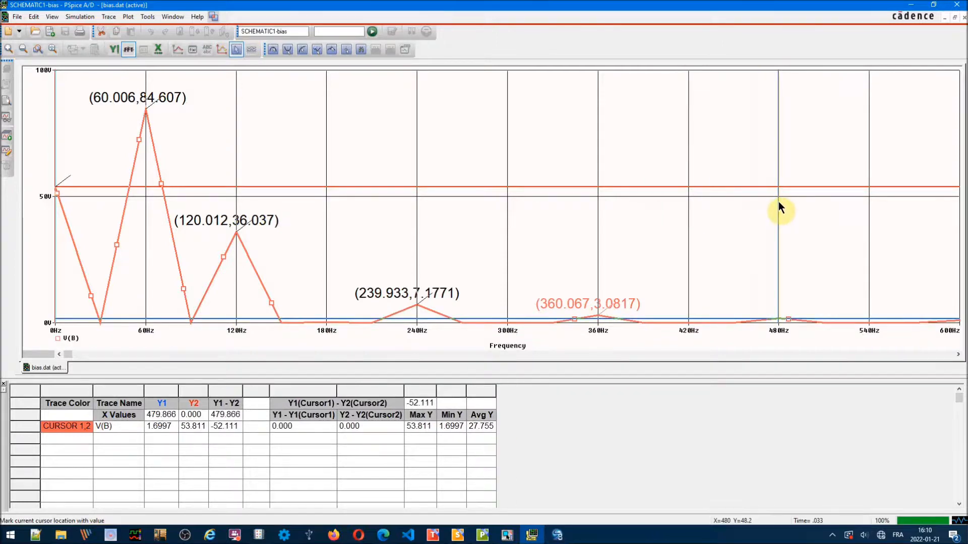
pyautogui.click(405, 49)
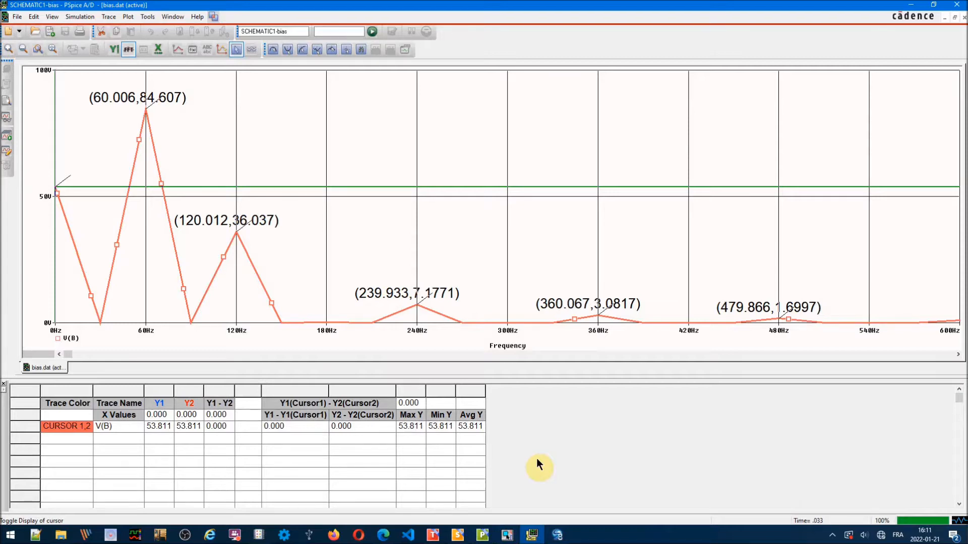
# Compare the spectrum with the RMSA row of the power electronics signals spreadsheet in PlanMaker, and return to PSpice A/D.
pyautogui.hotkey('alt', 'Tab')
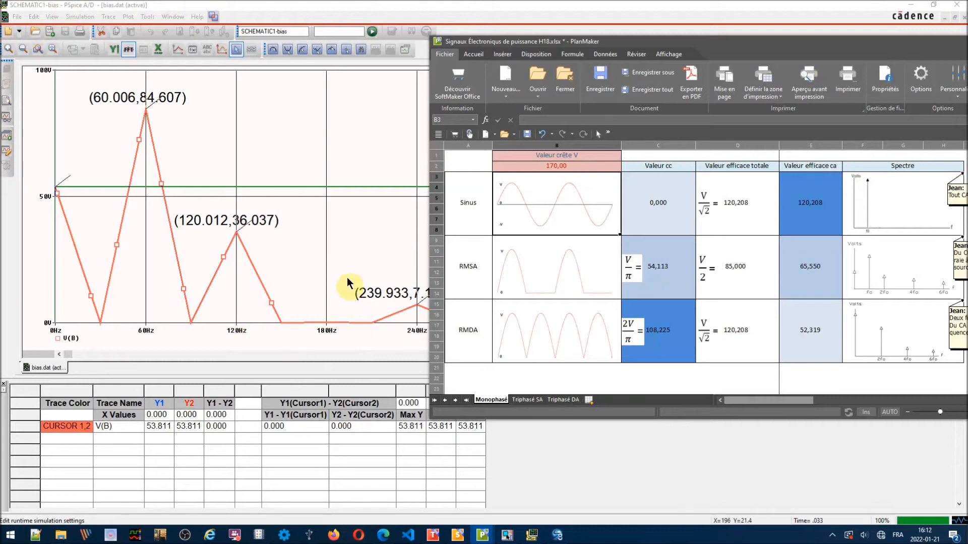
pyautogui.click(209, 138)
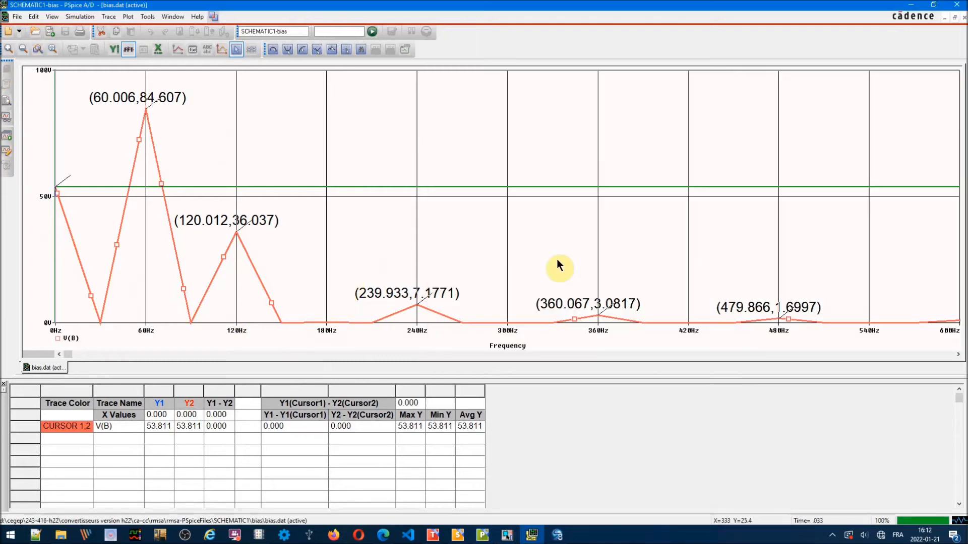